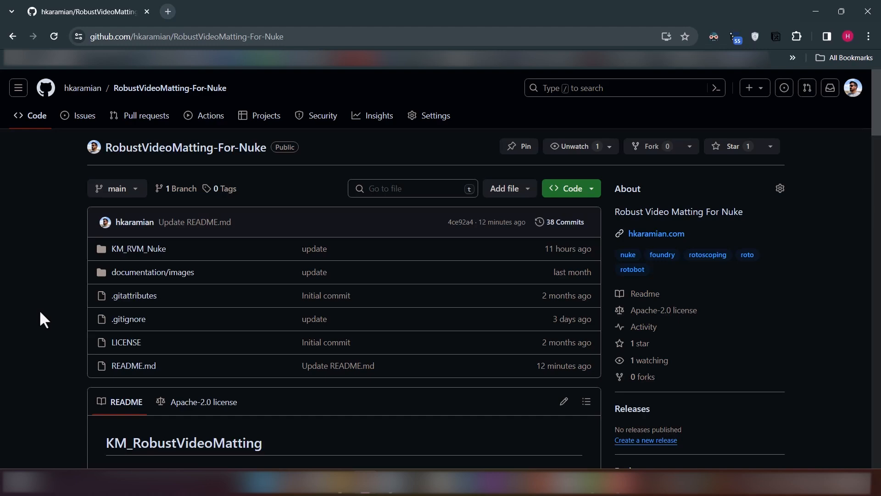
# Examine the plugin's README and the original RobustVideoMatting repository it links to, reading the project description, news and showreel sections
pyautogui.scroll(-5, 39, 310)
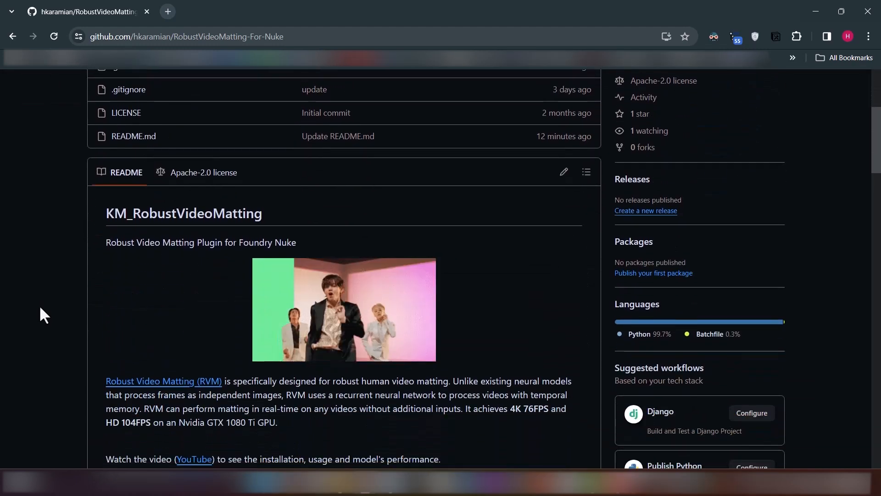
pyautogui.scroll(-1, 39, 305)
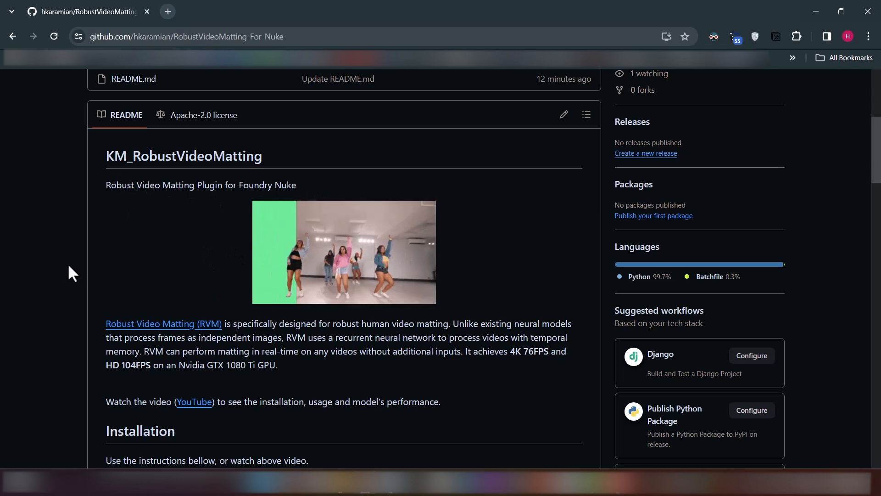
pyautogui.scroll(-2, 152, 268)
pyautogui.middleClick(191, 210)
pyautogui.click(226, 11)
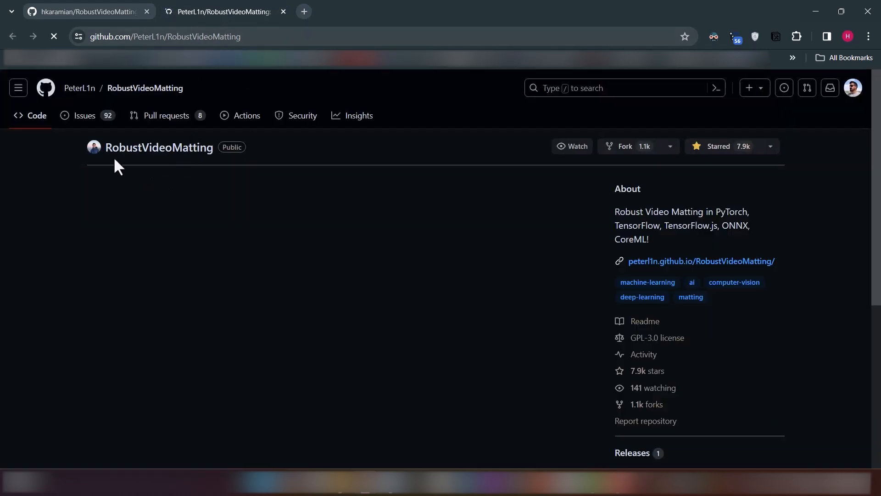
pyautogui.scroll(-2, 65, 253)
pyautogui.scroll(-8, 60, 243)
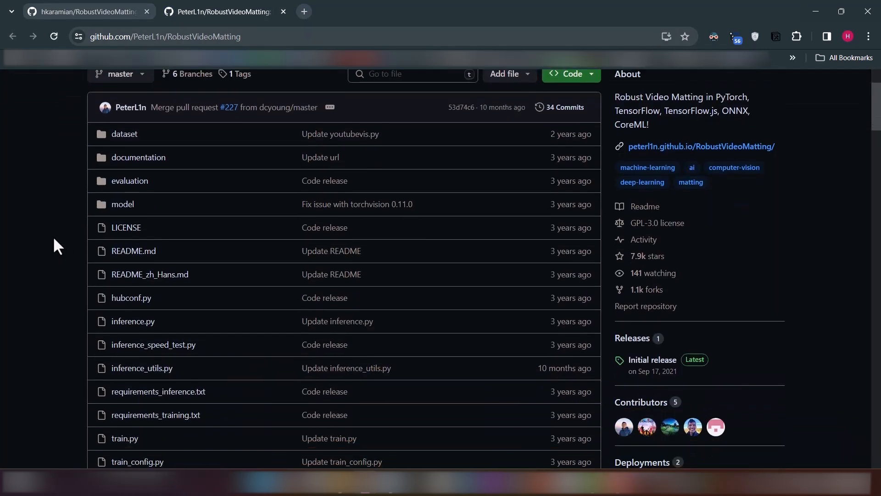
pyautogui.scroll(-5, 54, 233)
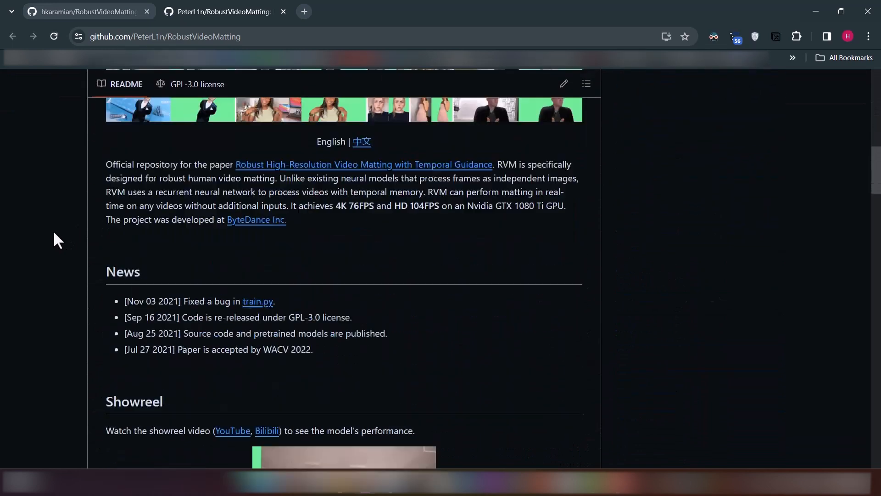
pyautogui.scroll(-1, 53, 230)
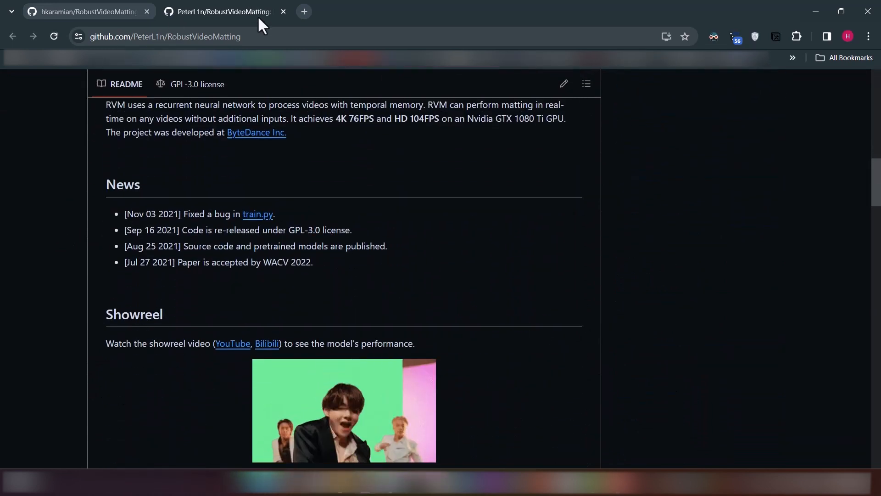
pyautogui.click(282, 11)
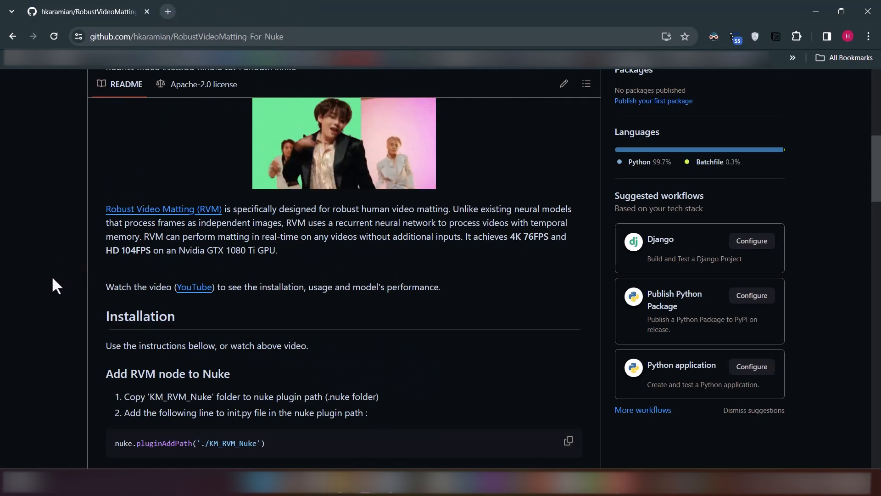
# Download the RobustVideoMatting-For-Nuke repository as a ZIP archive, keeping the proposed save location
pyautogui.scroll(-3, 53, 279)
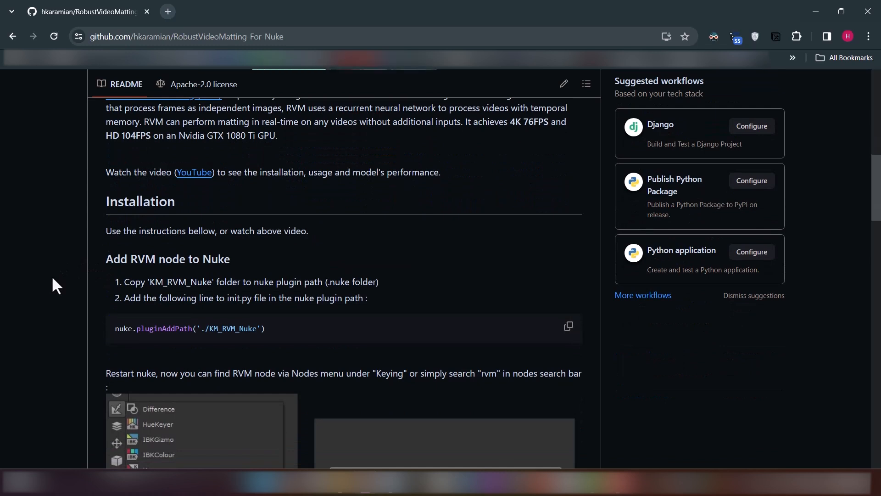
pyautogui.scroll(-1, 51, 275)
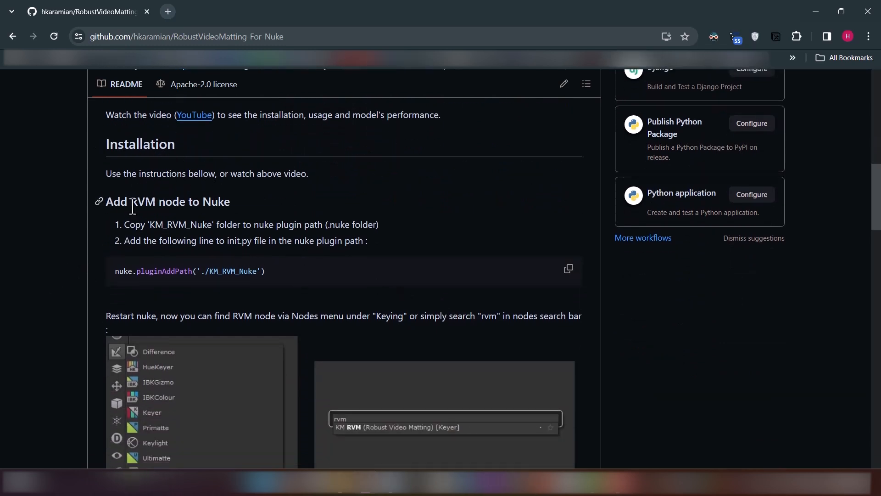
pyautogui.scroll(12, 464, 303)
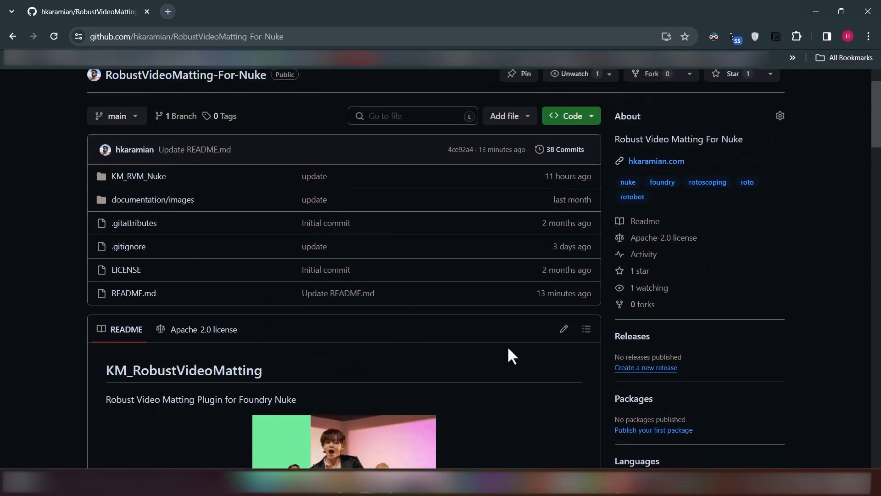
pyautogui.click(574, 193)
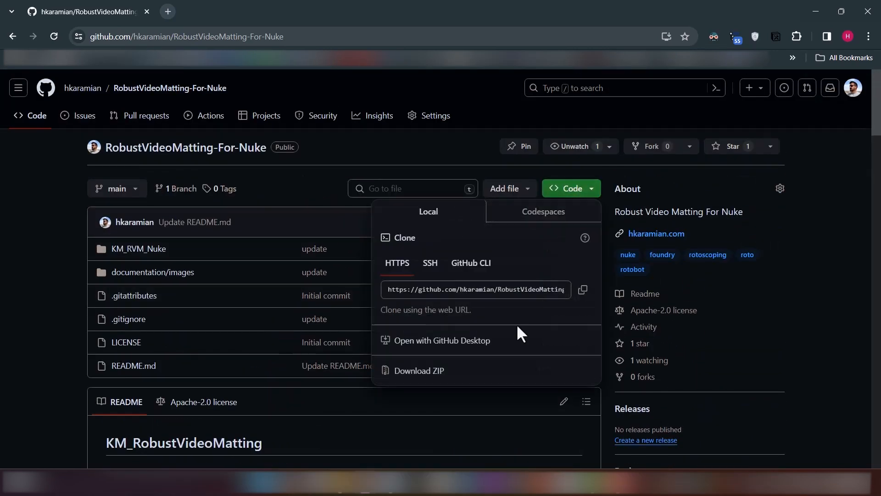
pyautogui.click(406, 373)
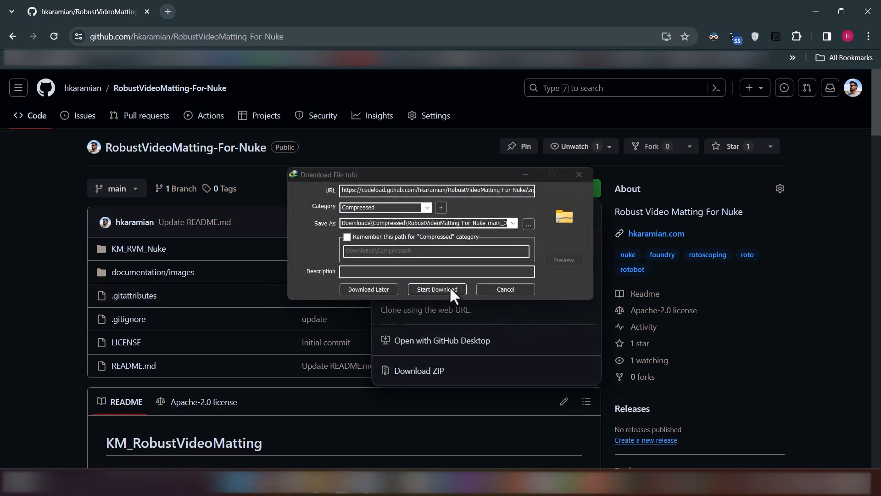
pyautogui.click(446, 290)
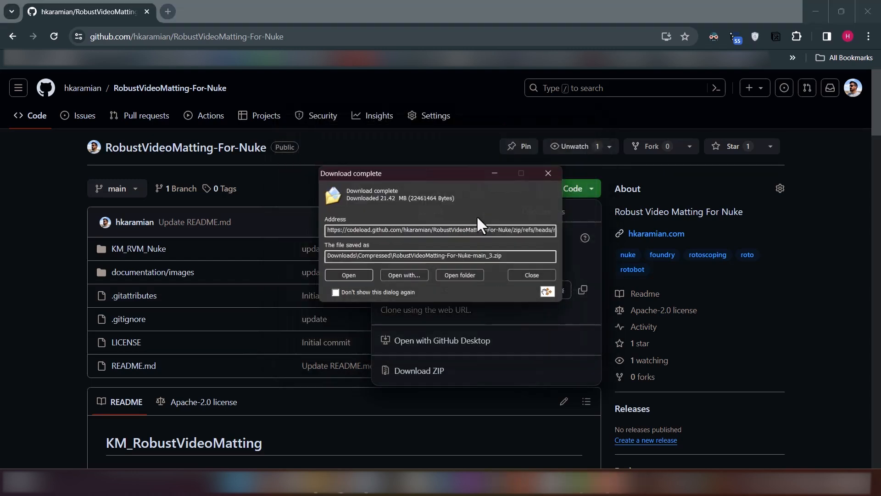
# Open the downloaded ZIP in File Explorer and copy the KM_RVM_Nuke folder from RobustVideoMatting-For-Nuke-main
pyautogui.click(363, 275)
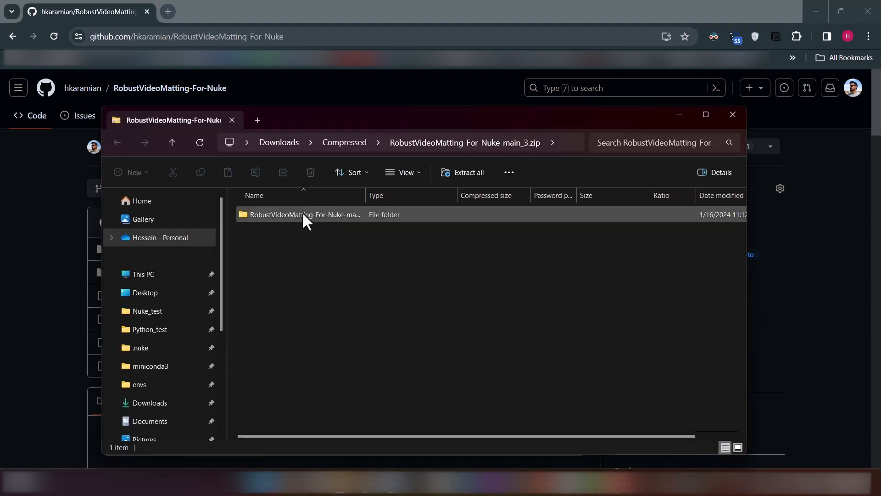
pyautogui.click(303, 215)
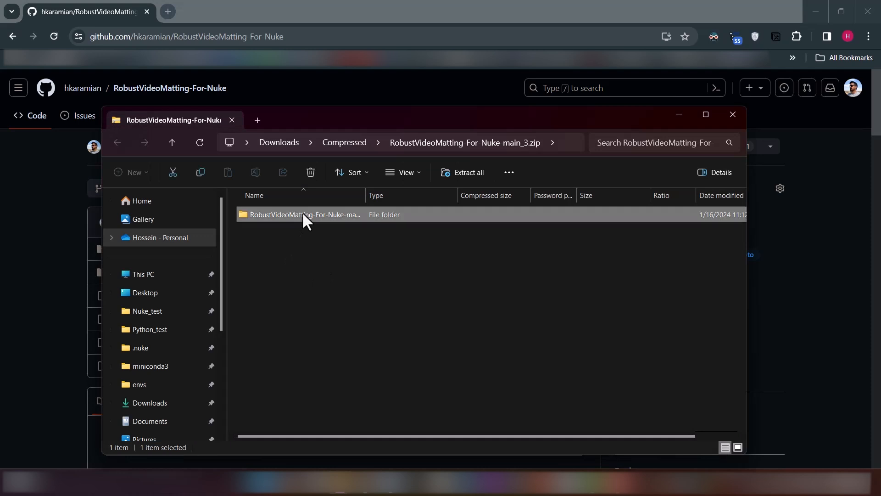
pyautogui.doubleClick(303, 214)
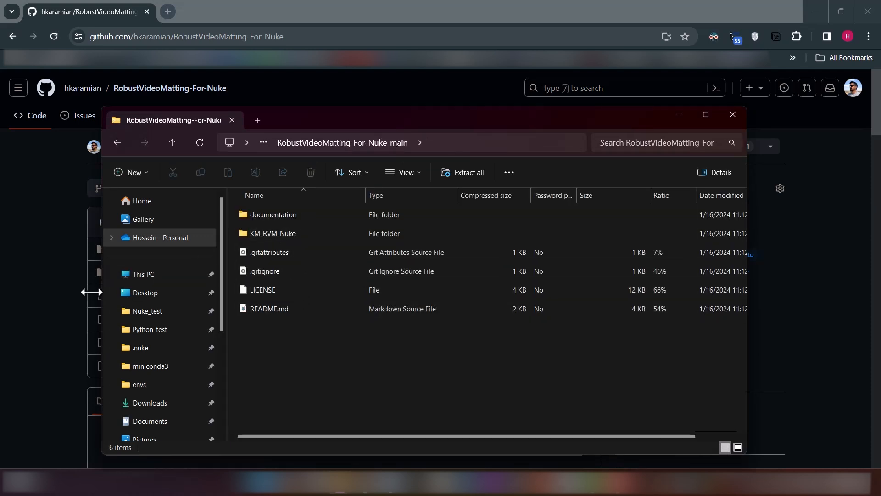
pyautogui.rightClick(293, 234)
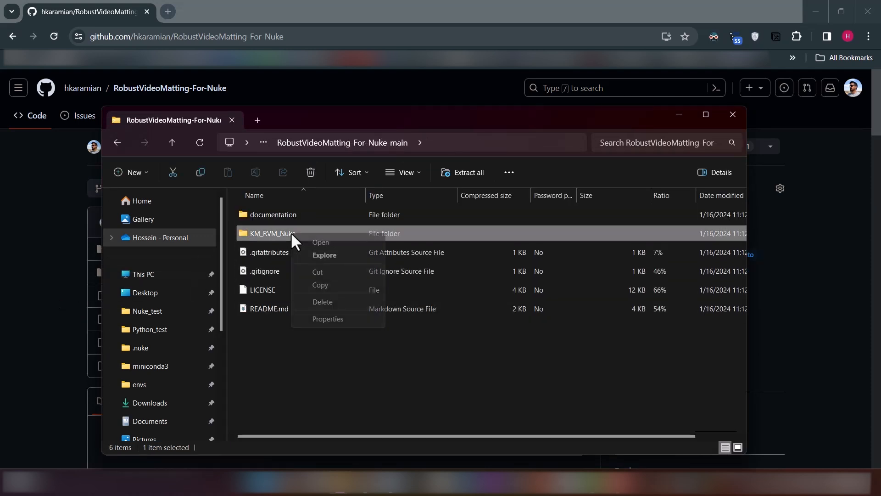
pyautogui.click(319, 285)
pyautogui.click(43, 307)
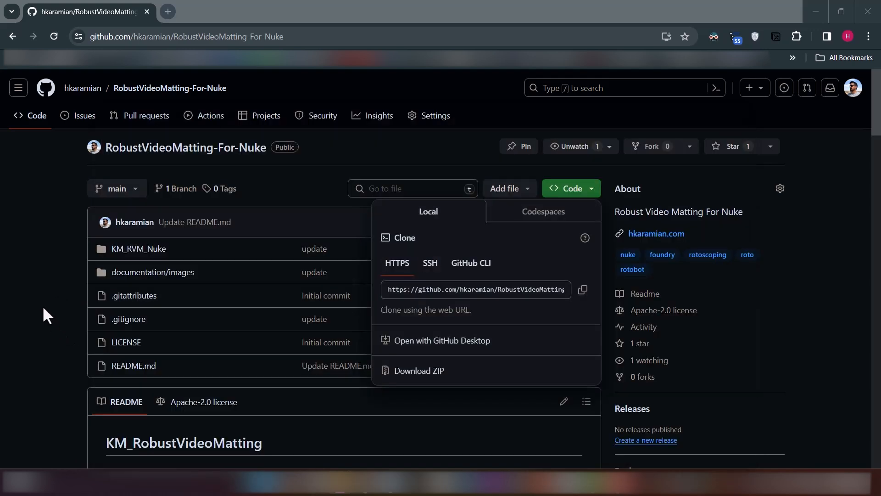
# Paste the KM_RVM_Nuke folder into the .nuke plugin folder in File Explorer and check its contents
pyautogui.scroll(-12, 42, 293)
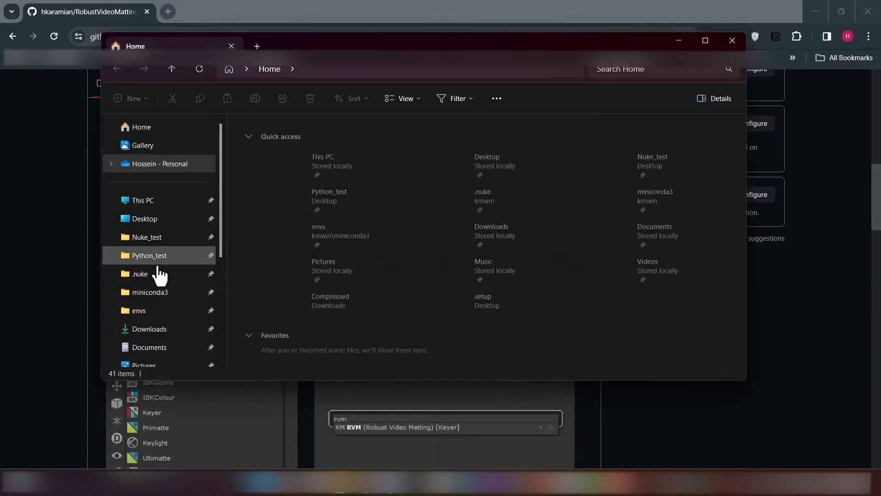
pyautogui.click(145, 274)
pyautogui.click(366, 68)
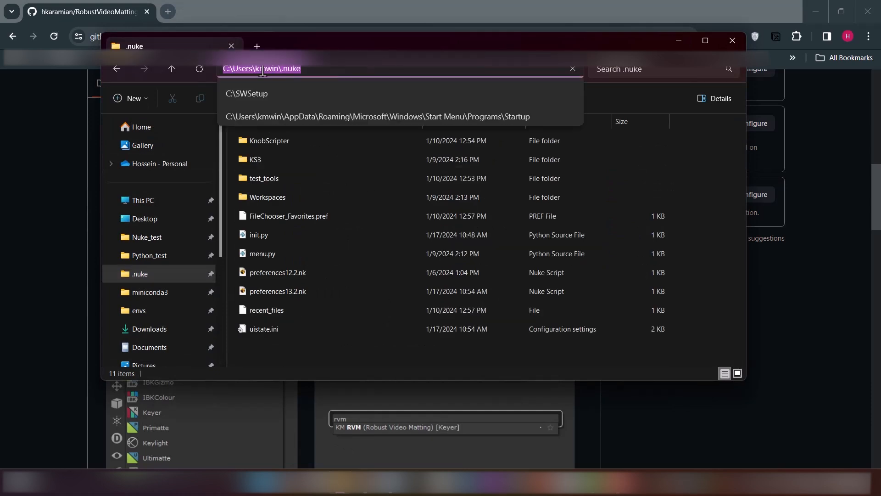
pyautogui.rightClick(369, 346)
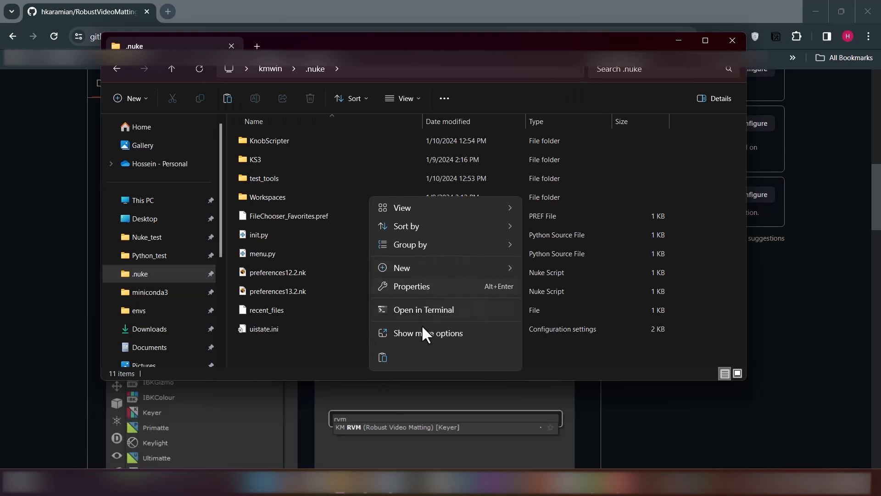
pyautogui.click(382, 357)
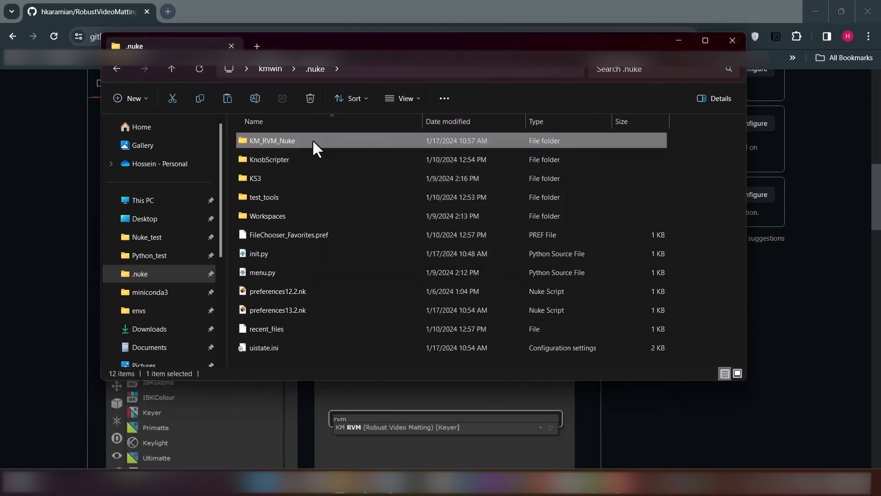
pyautogui.doubleClick(312, 140)
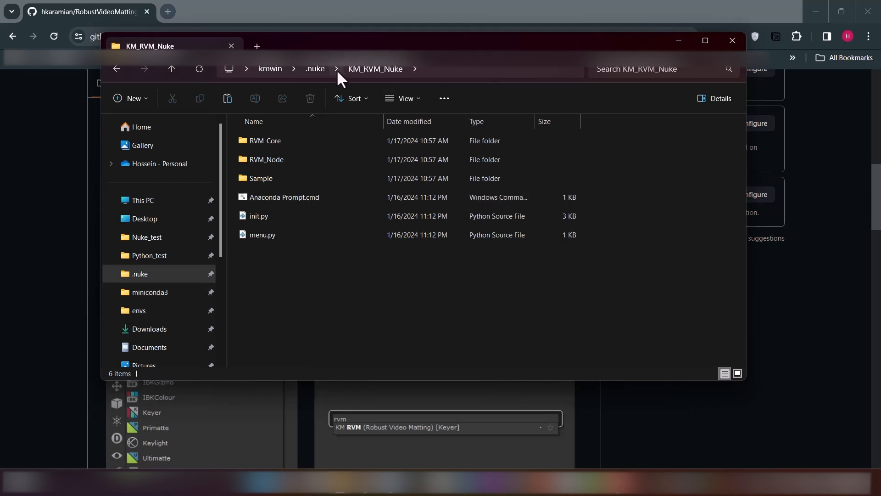
pyautogui.click(322, 70)
# Copy the nuke.pluginAddPath('./KM_RVM_Nuke') line from the installation instructions on the GitHub page
pyautogui.click(77, 302)
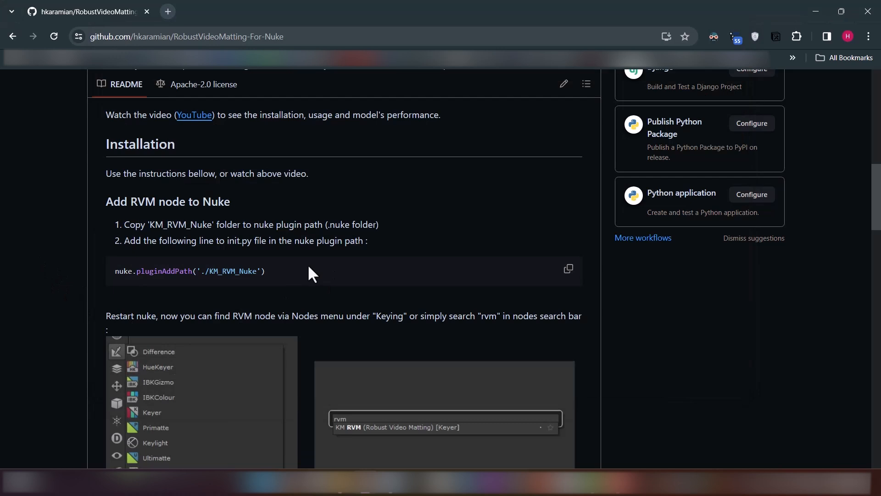
pyautogui.scroll(-1, 312, 274)
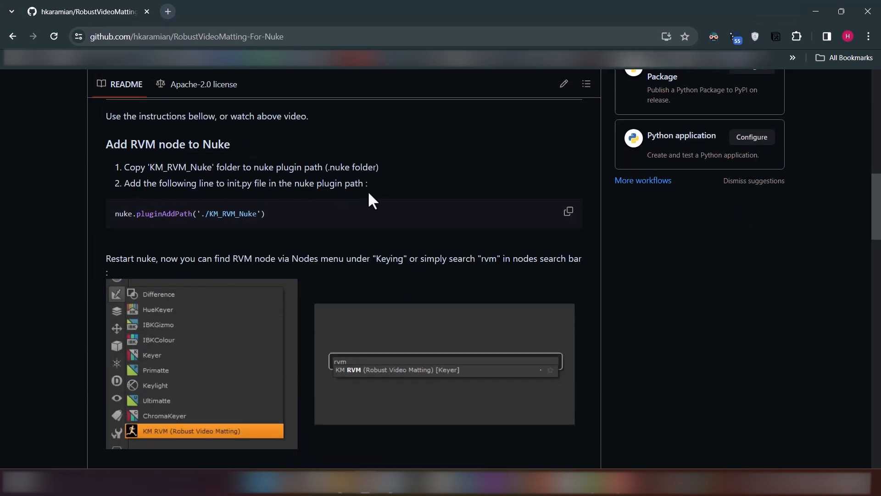
pyautogui.click(567, 212)
# Open init.py from the .nuke folder in Notepad++, add nuke.pluginAddPath('./KM_RVM_Nuke') on line 3, save and close the file
pyautogui.hotkey('alt', 'Tab')
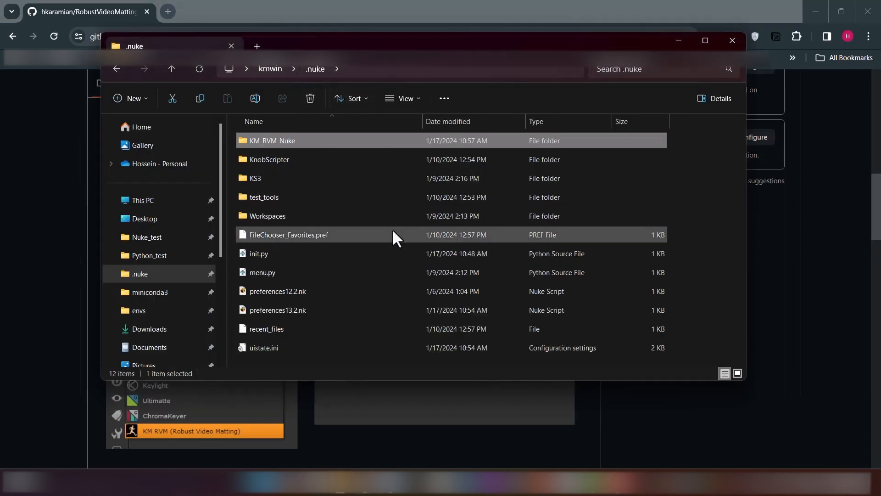
pyautogui.click(256, 253)
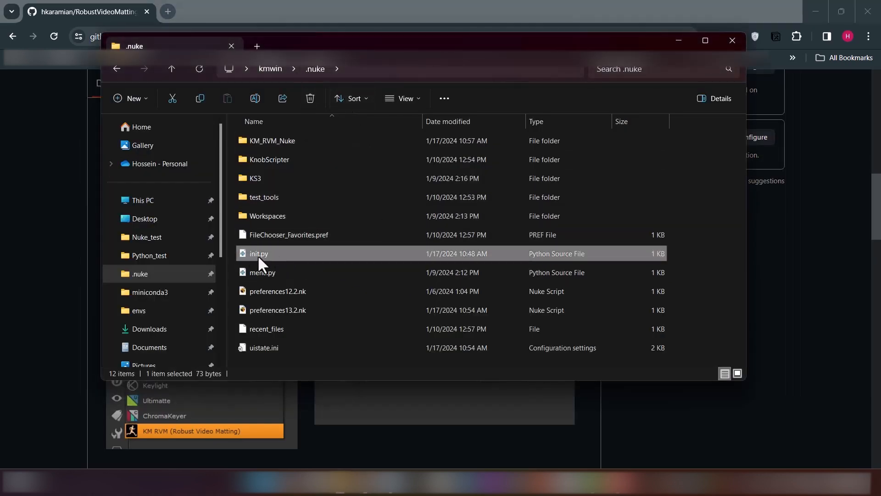
pyautogui.rightClick(261, 251)
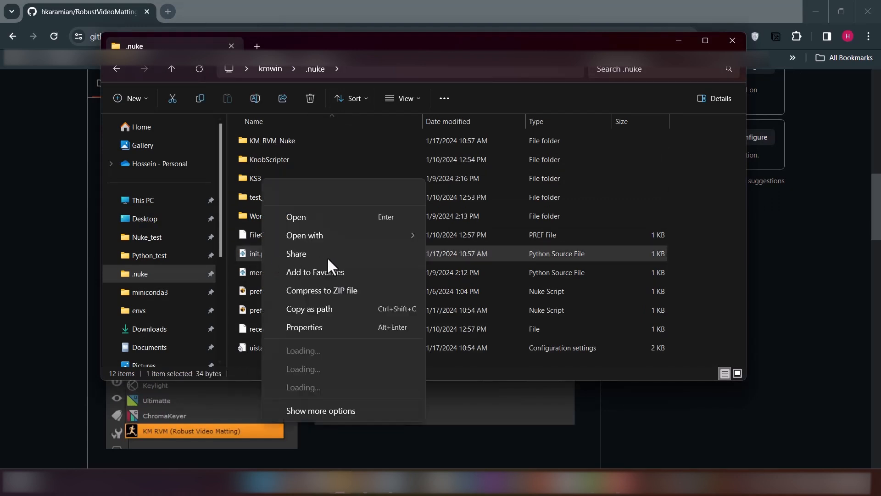
pyautogui.click(319, 367)
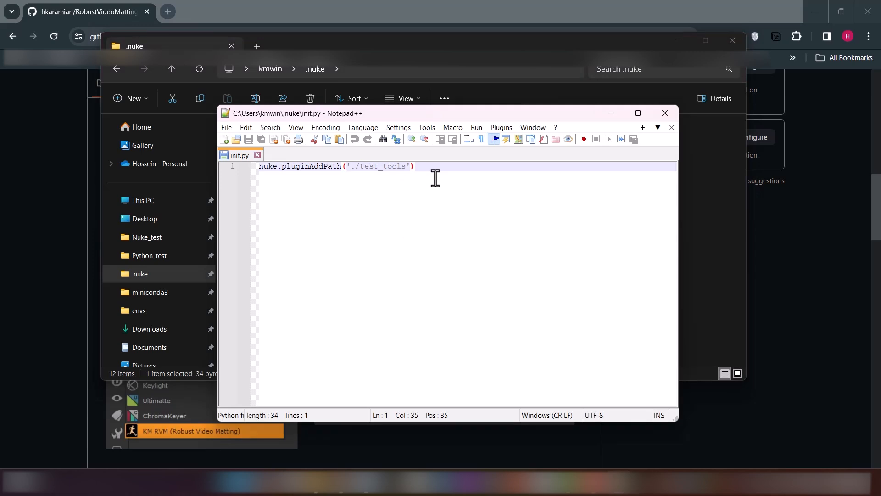
pyautogui.press('Return')
pyautogui.press('Return')
pyautogui.hotkey('ctrl', 'v')
pyautogui.hotkey('ctrl', 's')
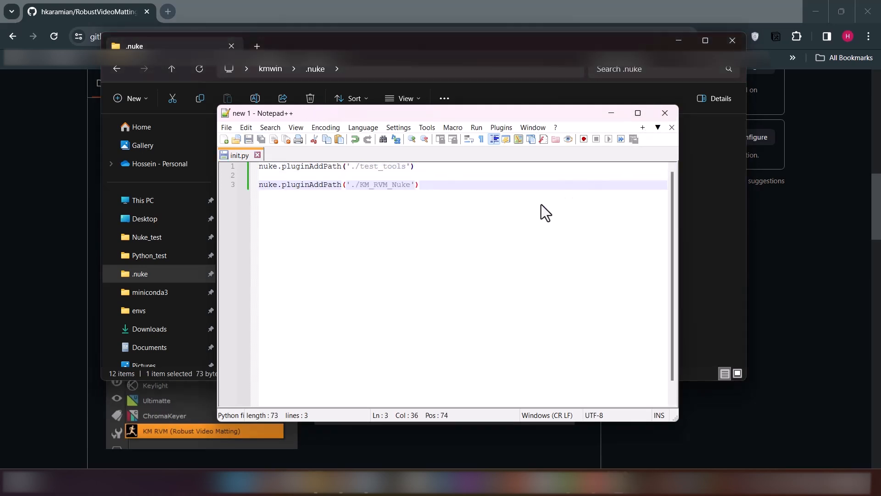
pyautogui.hotkey('alt', 'F4')
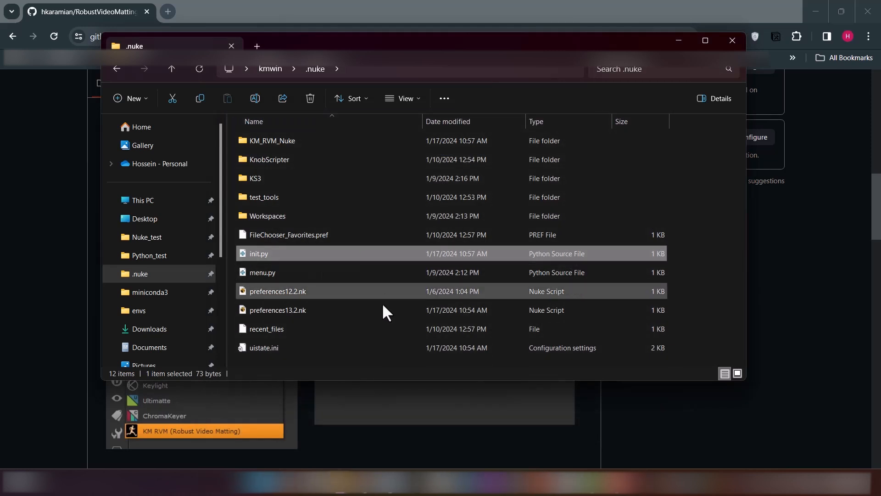
# Review the README's instructions for finding the RVM node, and launch NukeX
pyautogui.click(36, 309)
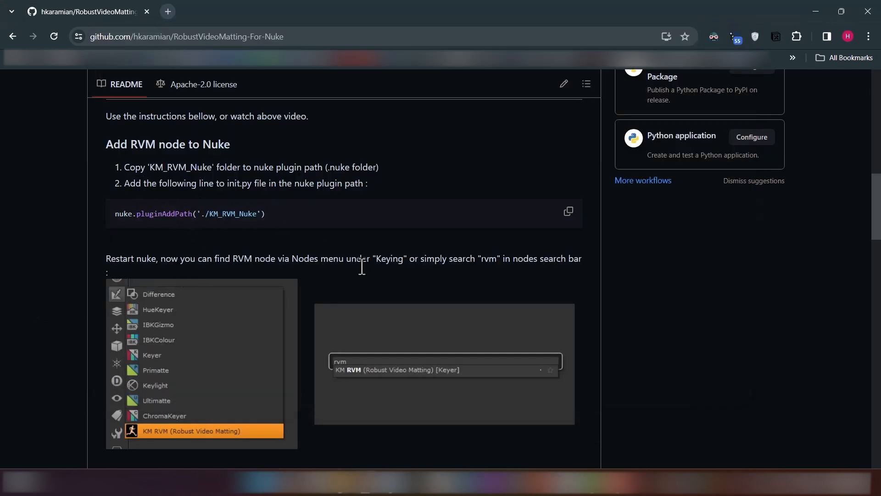
pyautogui.scroll(-1, 362, 264)
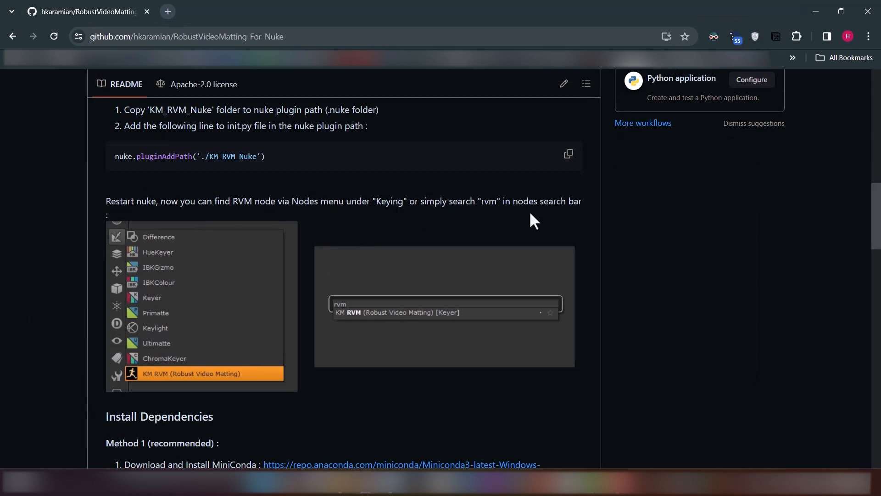
pyautogui.scroll(-2, 413, 276)
pyautogui.scroll(1, 413, 275)
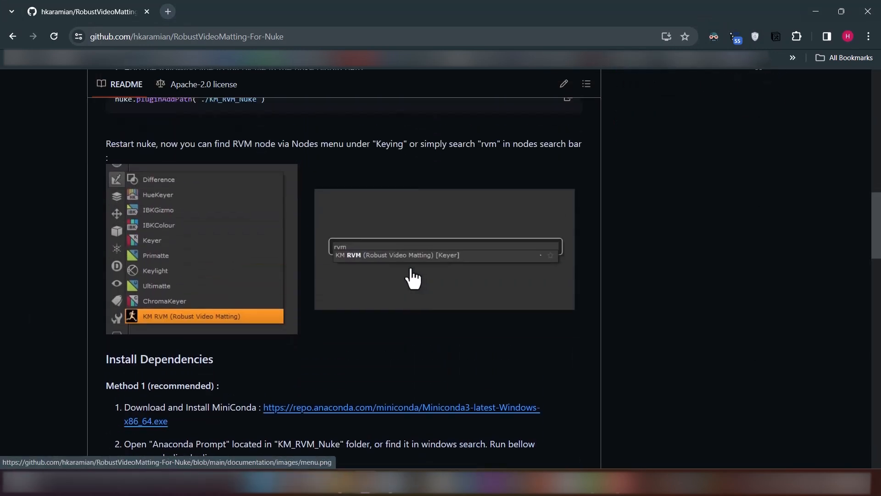
pyautogui.press('super')
pyautogui.click(568, 207)
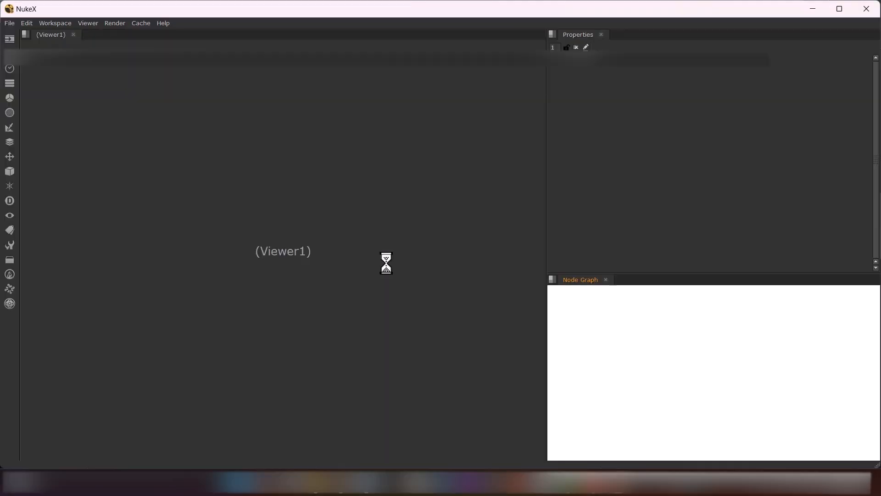
# Check the Keyer nodes for KM RVM (Robust Video Matting), and add that node to the Node Graph by searching for "rvm"
pyautogui.click(490, 253)
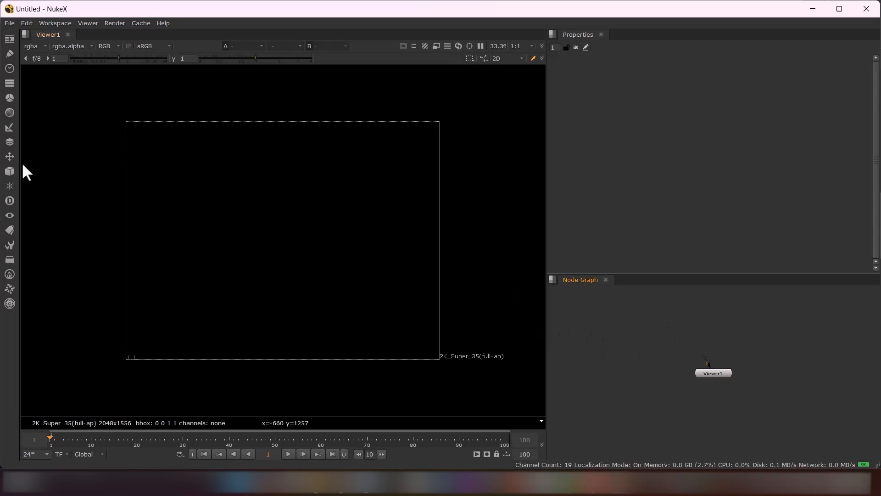
pyautogui.click(15, 129)
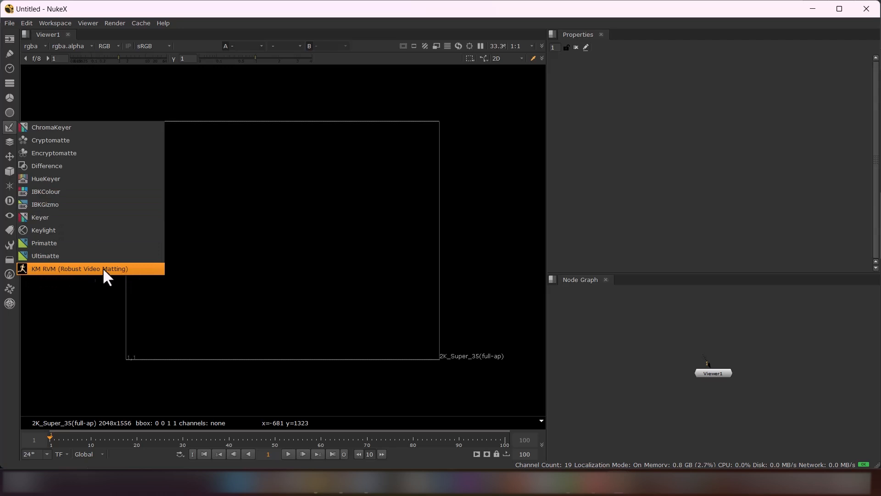
pyautogui.click(621, 375)
pyautogui.click(636, 329)
pyautogui.press('Tab')
pyautogui.write('rvm')
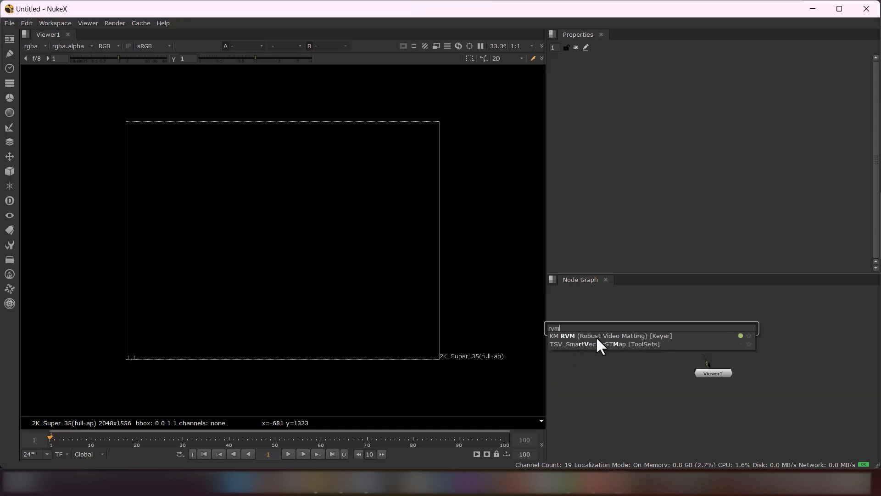
pyautogui.click(575, 336)
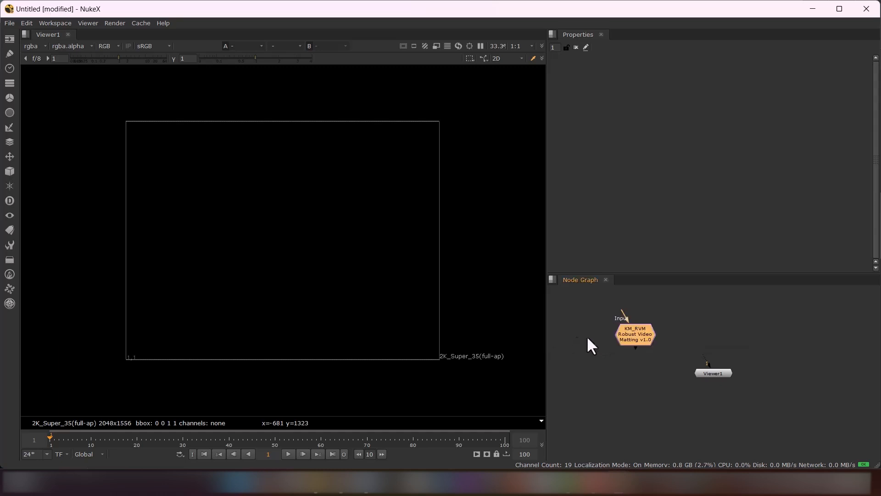
# Add a second KM RVM (Robust Video Matting) node beside the first by searching for "video"
pyautogui.click(682, 328)
pyautogui.press('Tab')
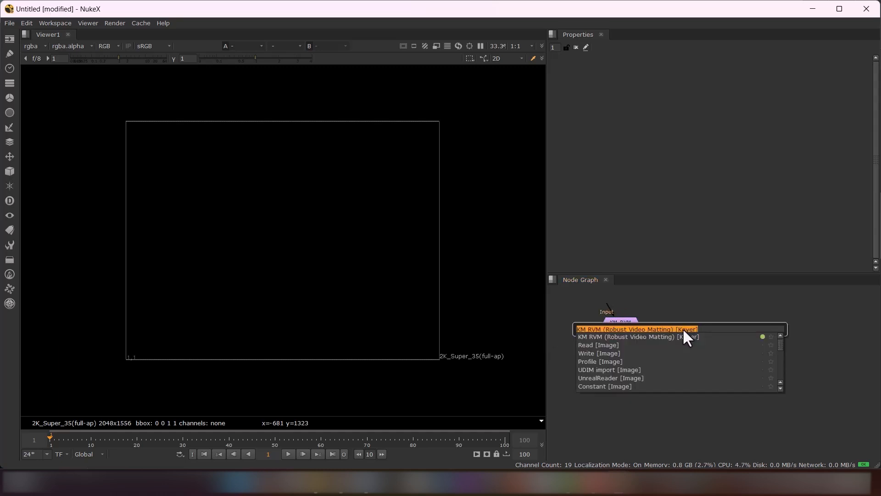
pyautogui.write('video')
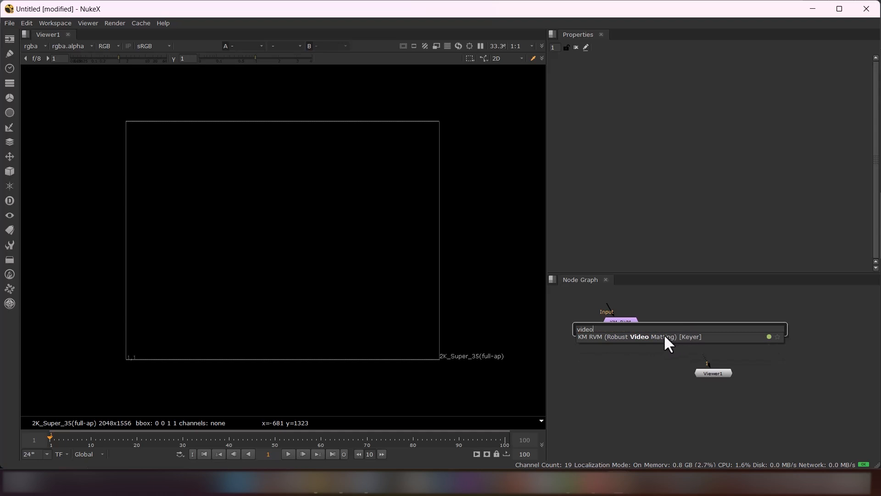
pyautogui.click(664, 336)
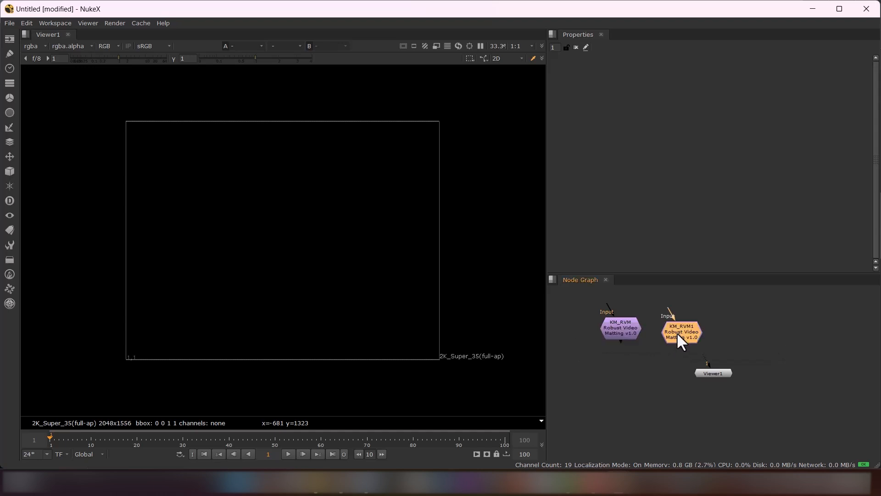
# Keep only the first KM_RVM node, place it above Viewer1 and open its properties
pyautogui.moveTo(629, 329); pyautogui.dragTo(676, 343)
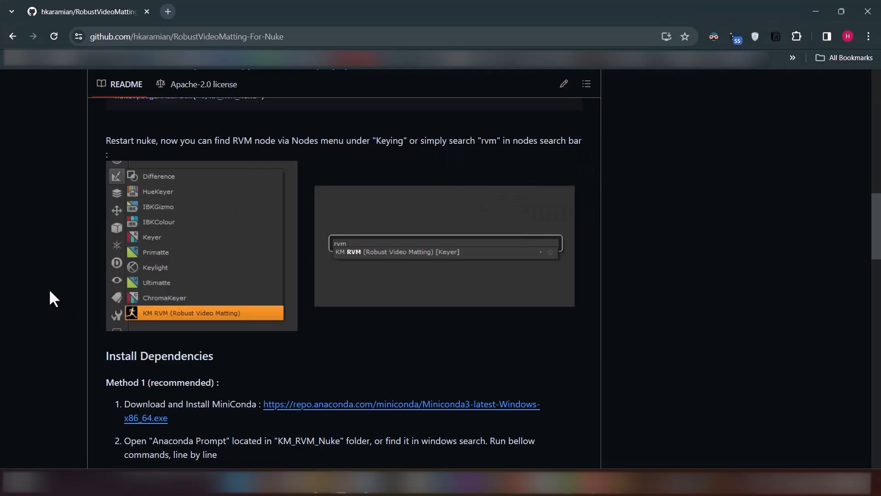
# Review the Install Dependencies section of the GitHub README, including both methods and the conda and pip commands
pyautogui.scroll(-4, 50, 285)
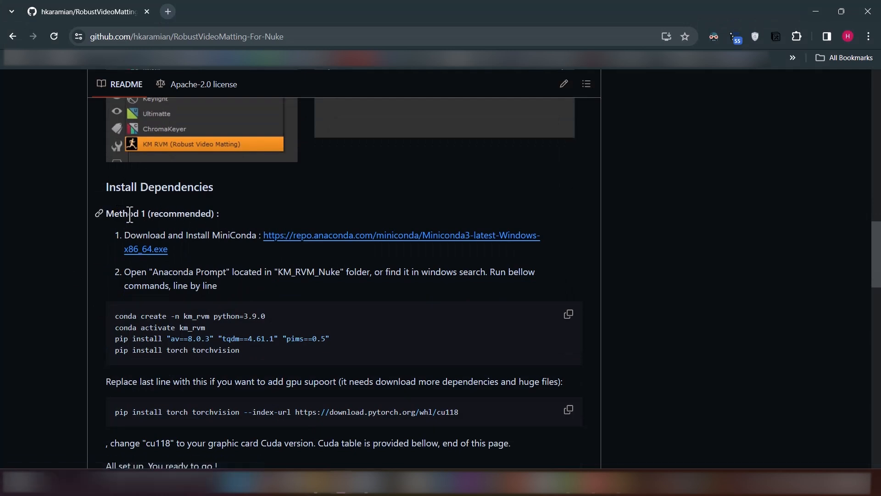
pyautogui.scroll(-1, 214, 236)
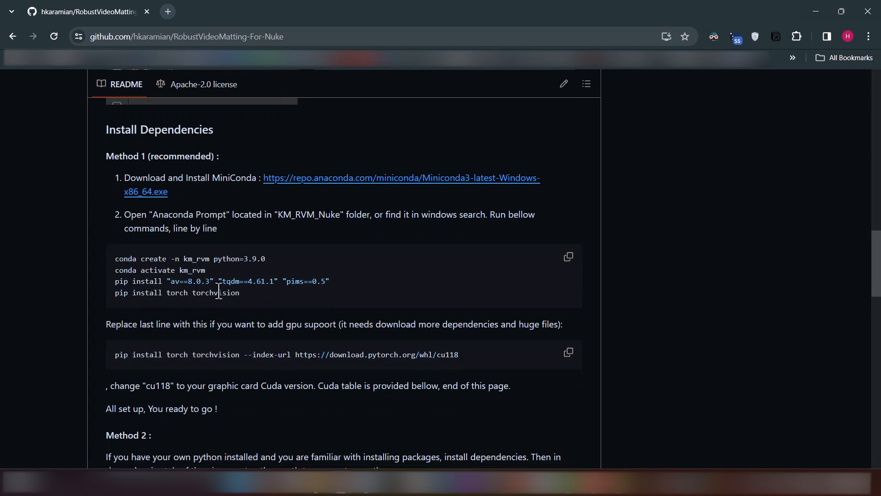
pyautogui.scroll(-3, 216, 244)
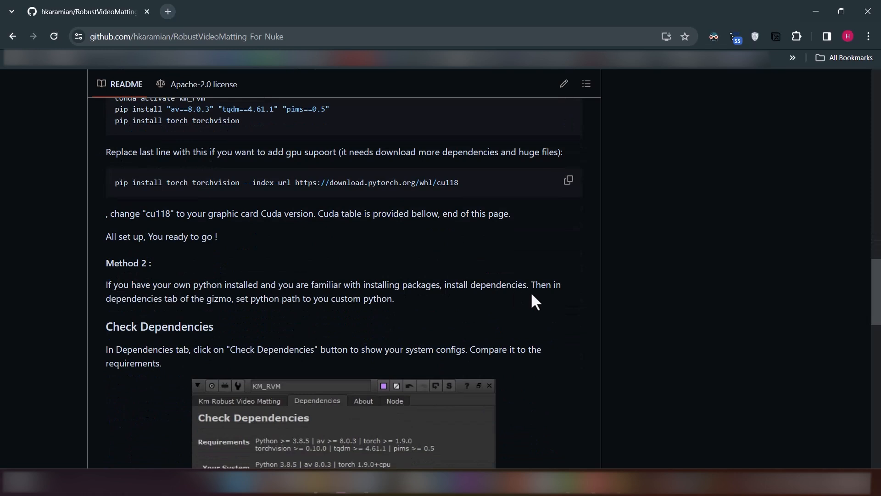
pyautogui.scroll(2, 157, 298)
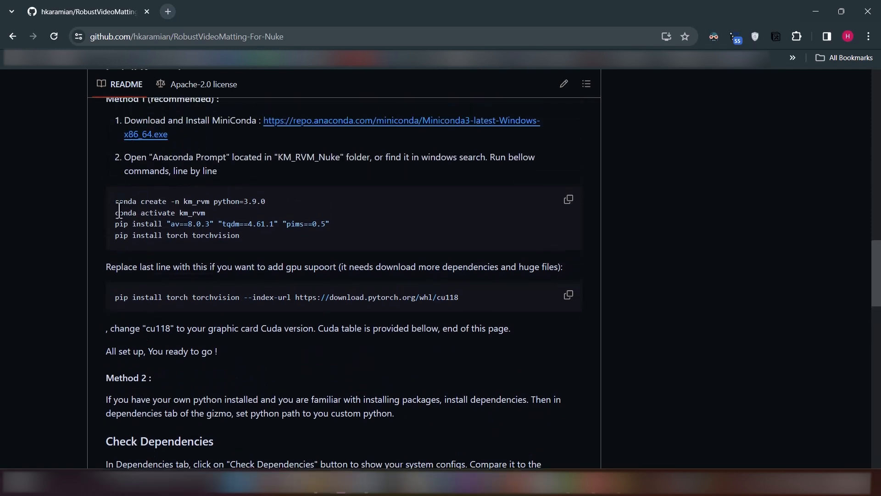
pyautogui.moveTo(114, 226); pyautogui.dragTo(234, 245)
pyautogui.click(262, 250)
pyautogui.scroll(1, 225, 254)
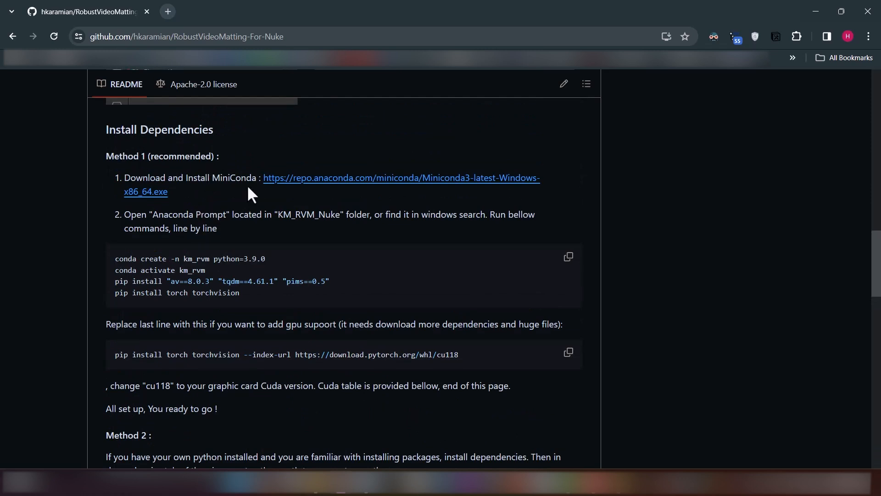
# Download the Miniconda3 Windows installer from the README's link and run it
pyautogui.click(400, 180)
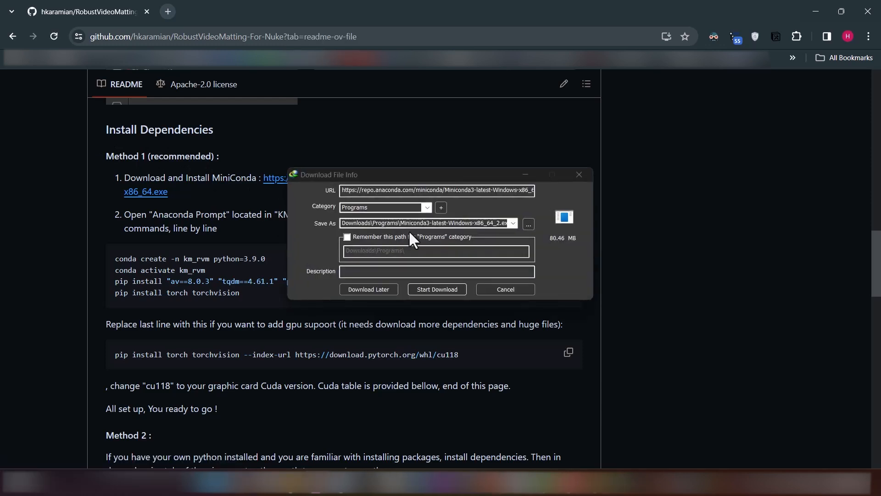
pyautogui.click(458, 291)
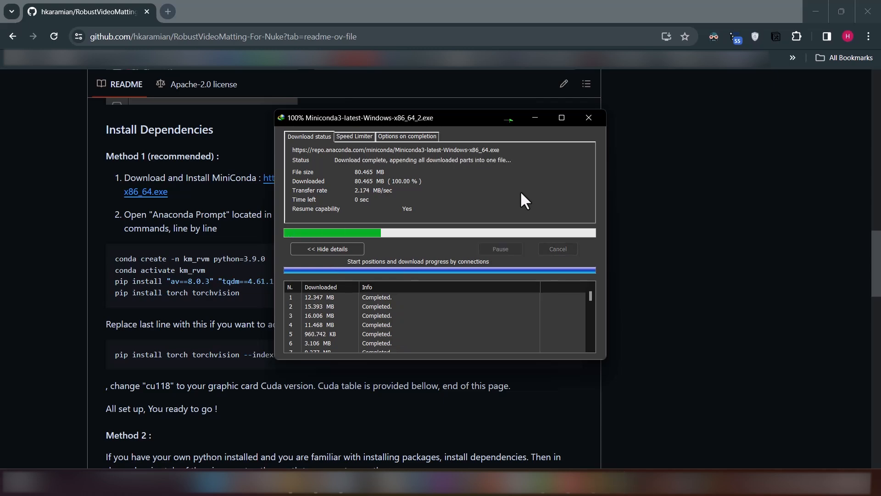
pyautogui.click(348, 275)
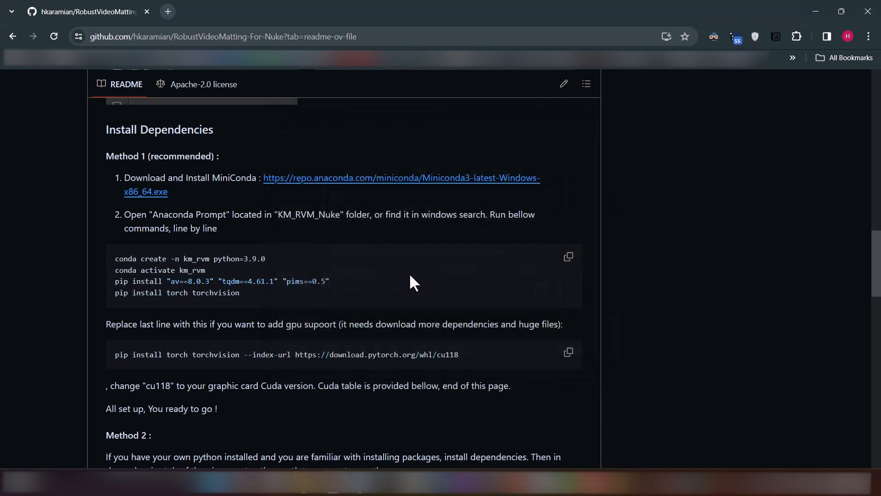
# Install Miniconda3 with start menu shortcuts and registration as the default Python 3.11, and finish the setup
pyautogui.click(500, 331)
pyautogui.click(503, 331)
pyautogui.click(504, 330)
pyautogui.click(504, 330)
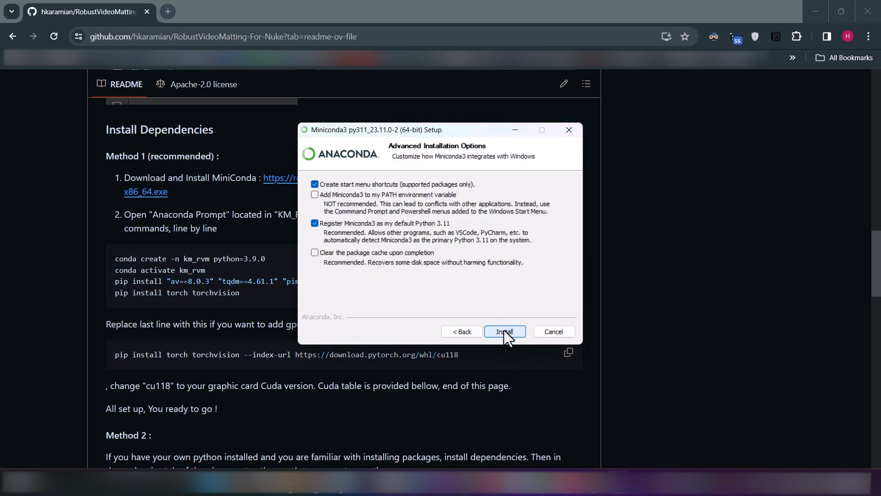
pyautogui.click(505, 331)
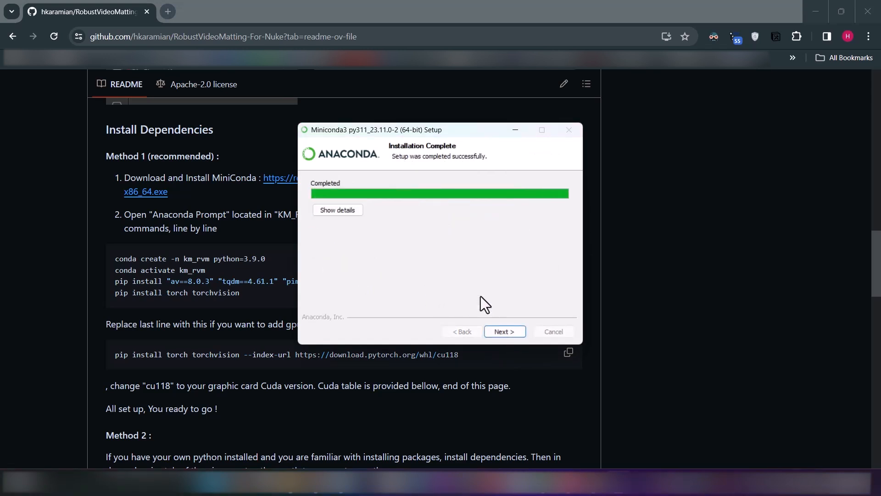
pyautogui.click(505, 331)
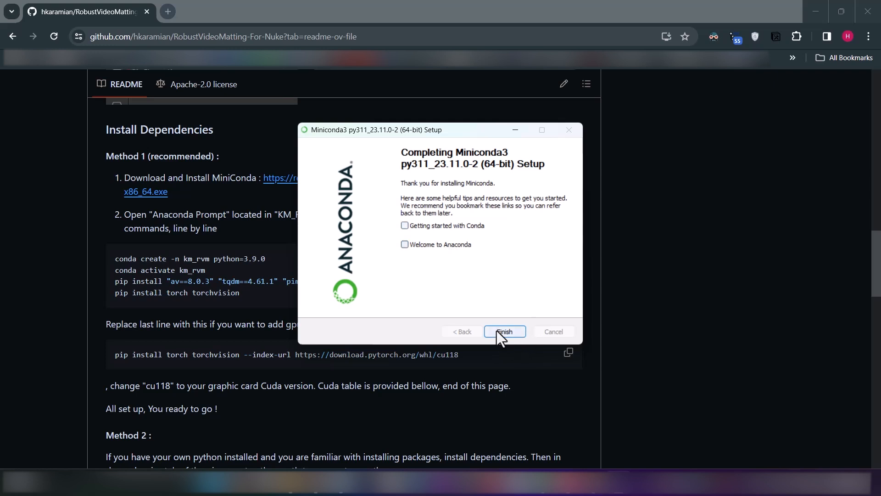
pyautogui.click(504, 332)
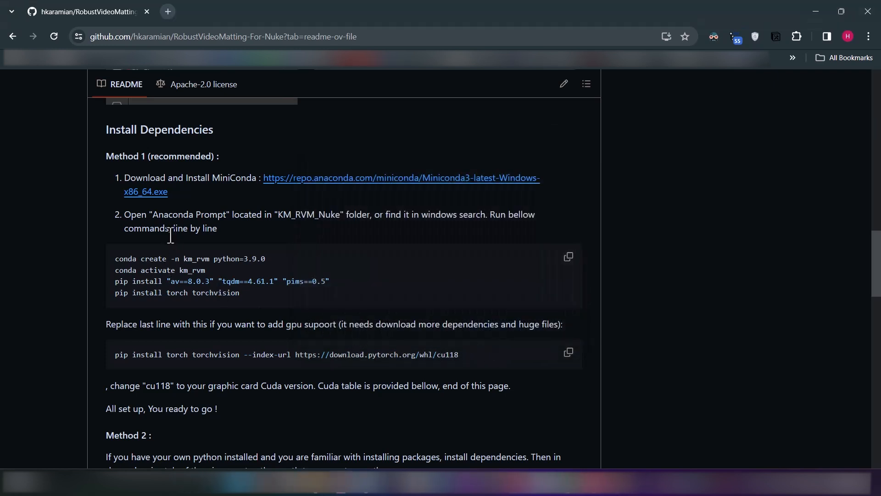
# Open Anaconda Prompt.cmd from the KM_RVM_Nuke folder in File Explorer, close the prompt and return to the README
pyautogui.scroll(-1, 205, 246)
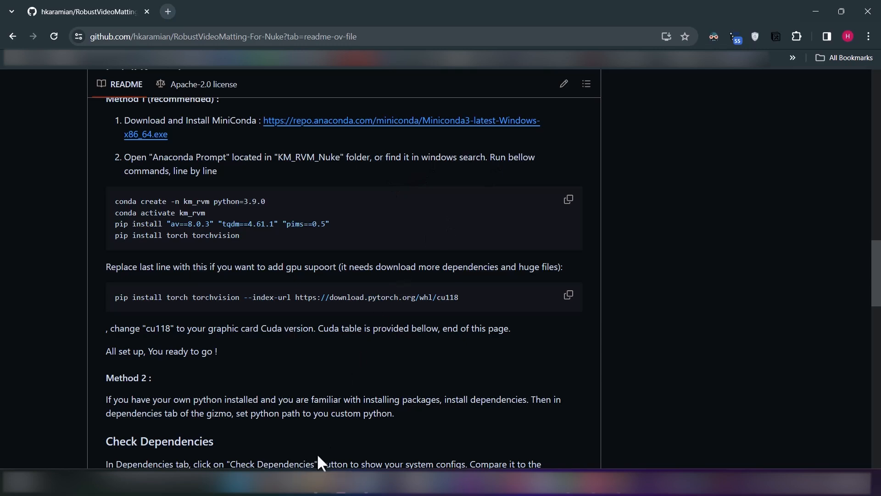
pyautogui.click(317, 485)
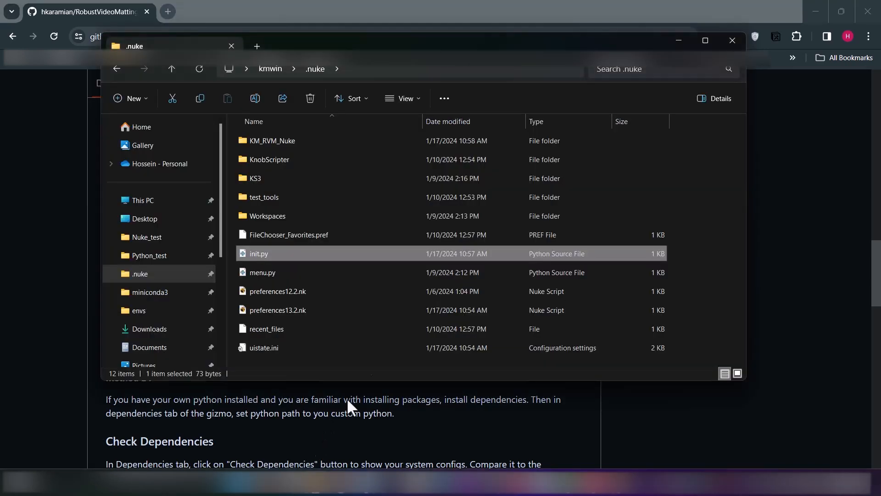
pyautogui.doubleClick(320, 140)
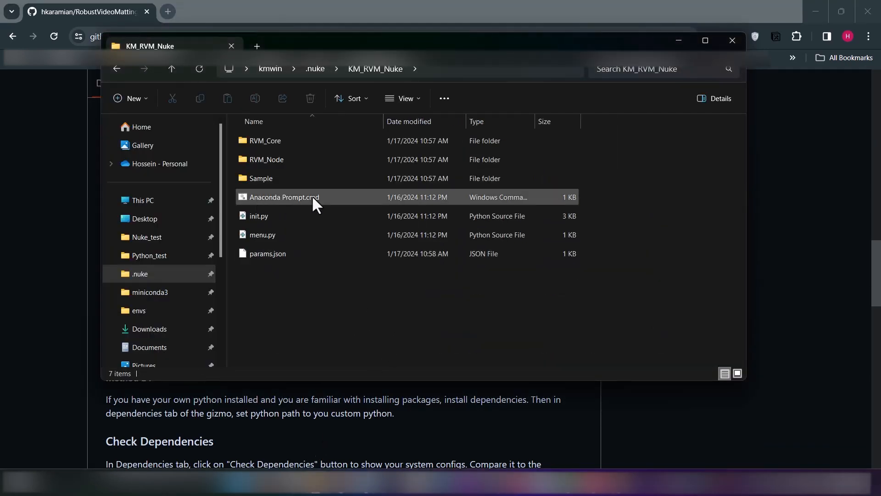
pyautogui.doubleClick(298, 197)
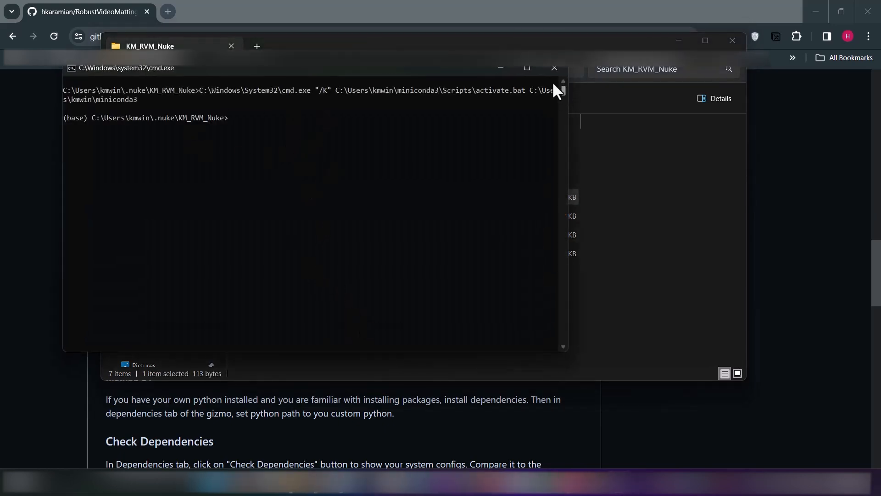
pyautogui.click(554, 67)
pyautogui.hotkey('alt', 'Tab')
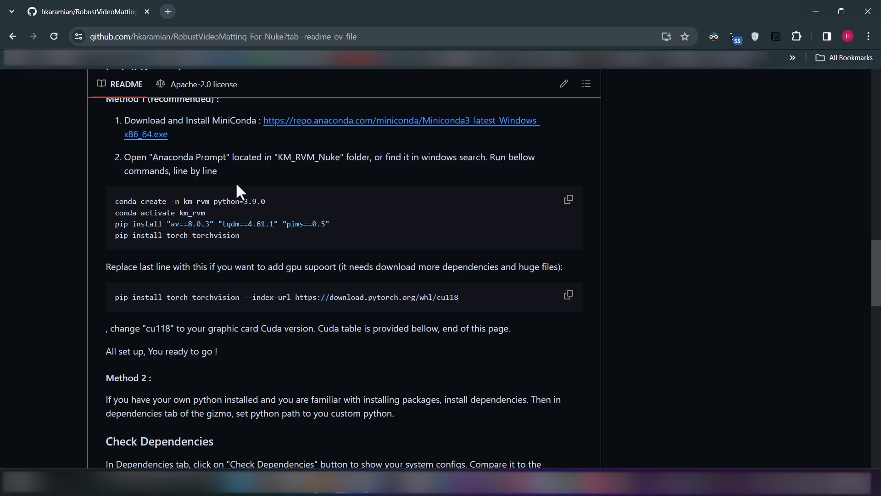
# Find Anaconda Prompt (Miniconda3) through a Windows search for "anaconda" and open it
pyautogui.press('super')
pyautogui.write('anaconda')
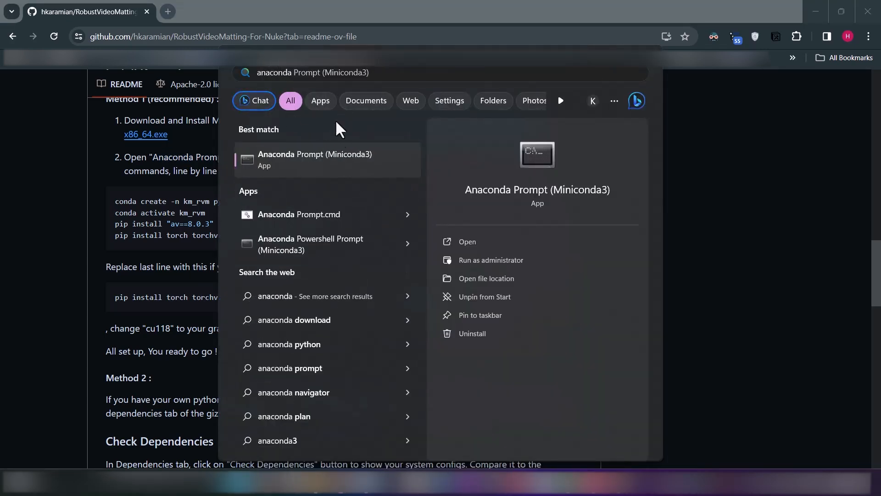
pyautogui.click(299, 159)
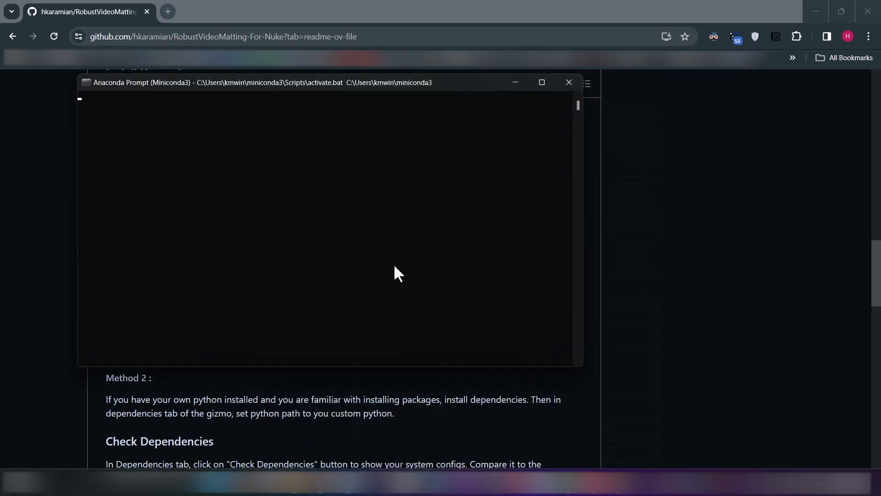
pyautogui.moveTo(271, 89); pyautogui.dragTo(357, 115)
# Copy conda create -n km_rvm python=3.9.0 from the README, run it in the Anaconda Prompt and confirm the package installation with y
pyautogui.click(54, 193)
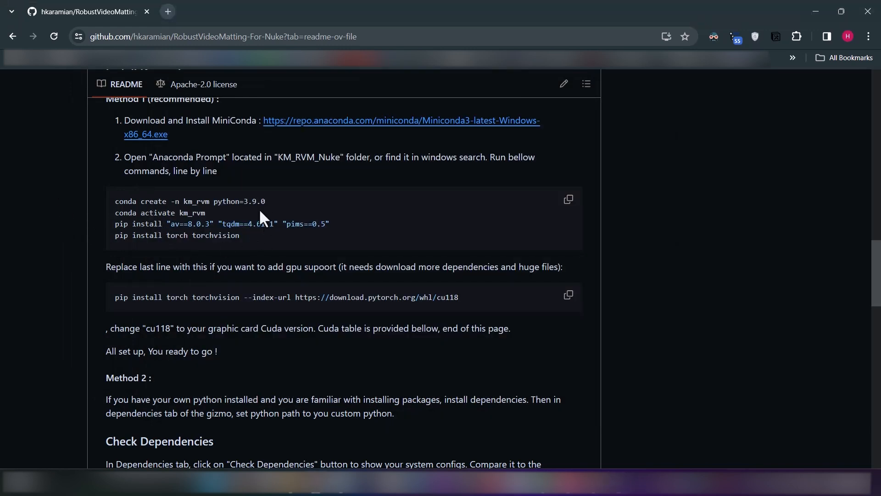
pyautogui.moveTo(274, 205); pyautogui.dragTo(114, 202)
pyautogui.hotkey('ctrl', 'c')
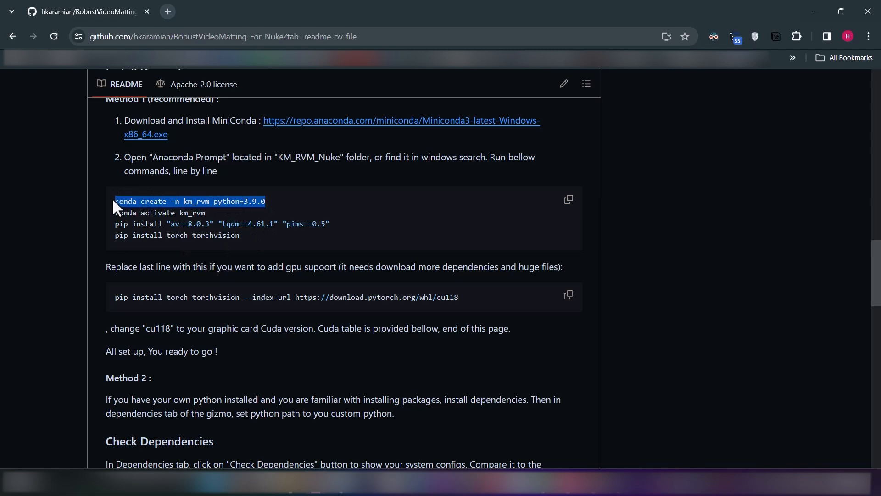
pyautogui.hotkey('alt', 'Tab')
pyautogui.hotkey('ctrl', 'v')
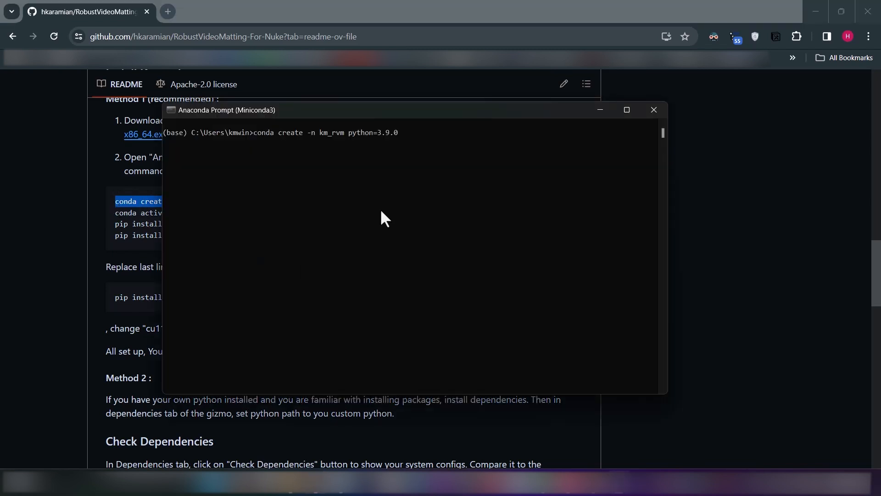
pyautogui.press('Return')
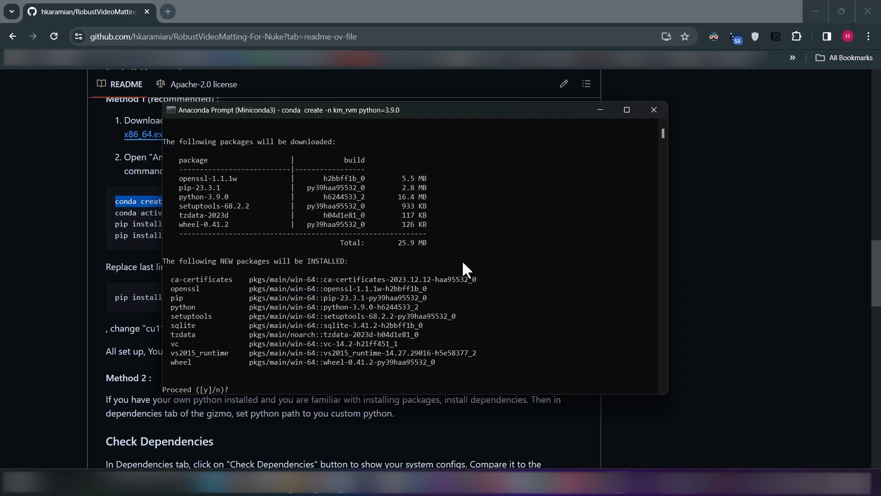
pyautogui.write('y')
pyautogui.press('Return')
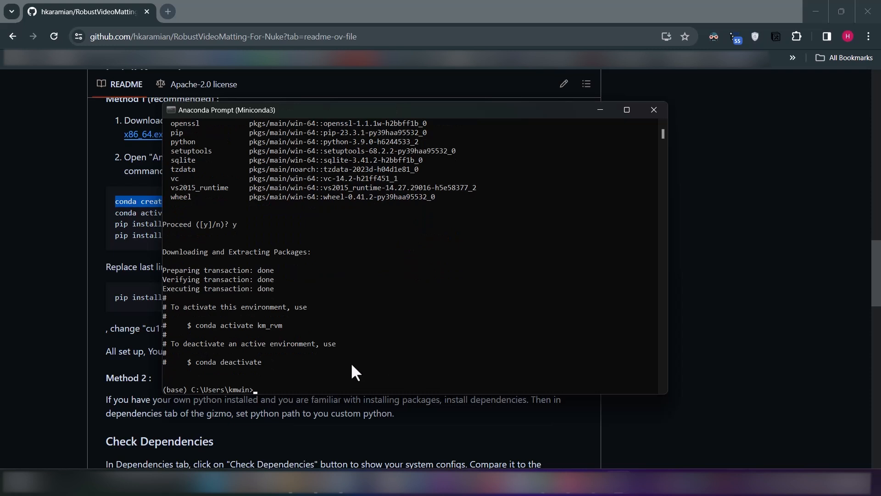
# Copy conda activate km_rvm from the README and run it in the Anaconda Prompt
pyautogui.click(108, 211)
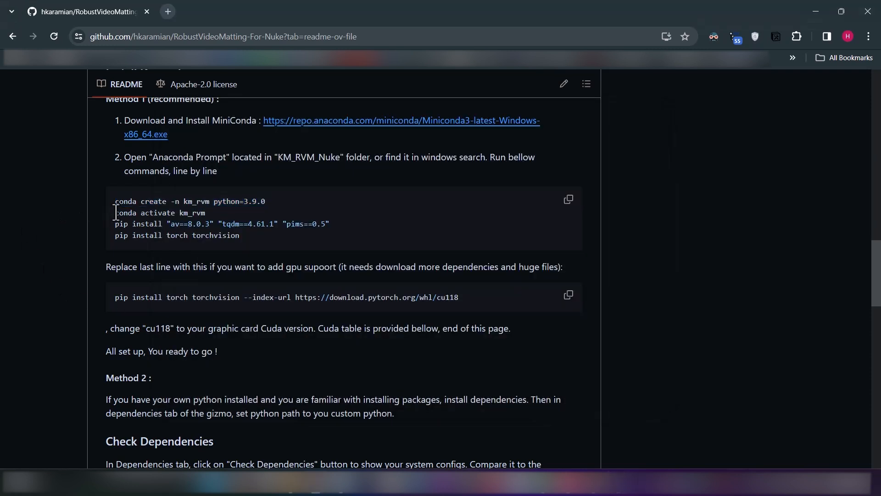
pyautogui.moveTo(116, 211); pyautogui.dragTo(210, 214)
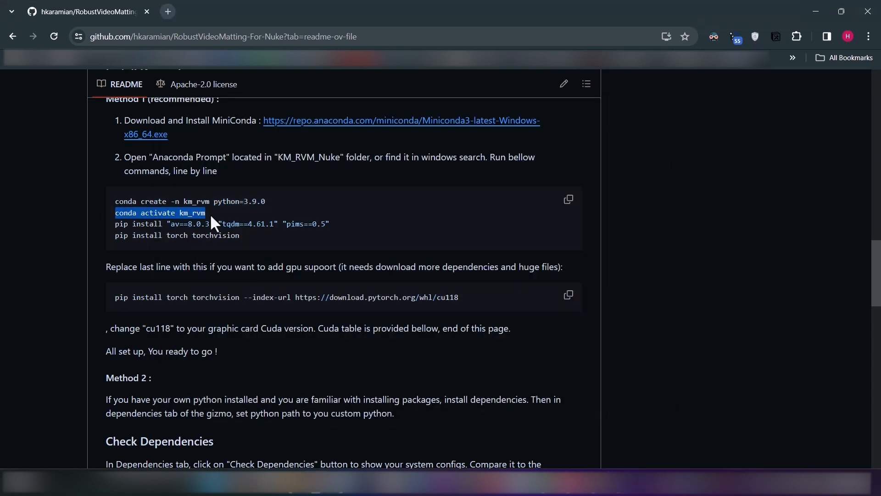
pyautogui.hotkey('ctrl', 'c')
pyautogui.hotkey('alt', 'Tab')
pyautogui.hotkey('ctrl', 'v')
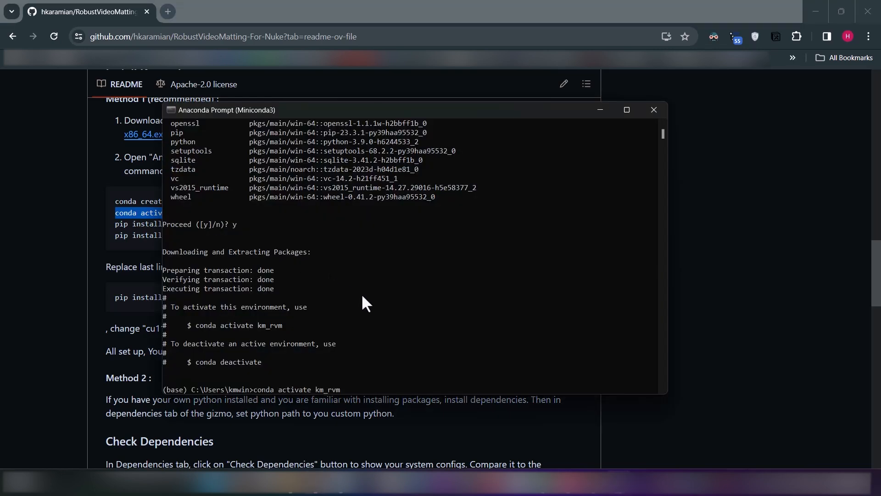
pyautogui.press('Return')
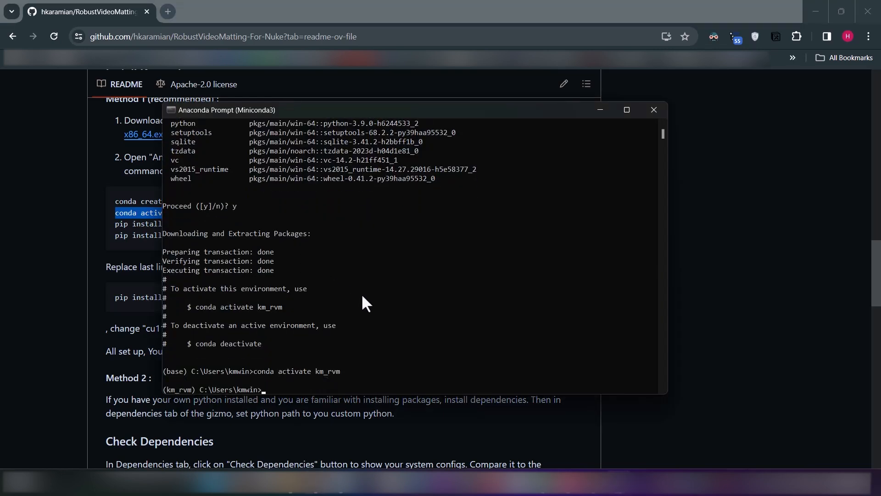
# Copy pip install "av==8.0.3" "tqdm==4.61.1" "pims==0.5" from the README and run it in the Anaconda Prompt
pyautogui.click(108, 244)
pyautogui.moveTo(113, 224); pyautogui.dragTo(354, 229)
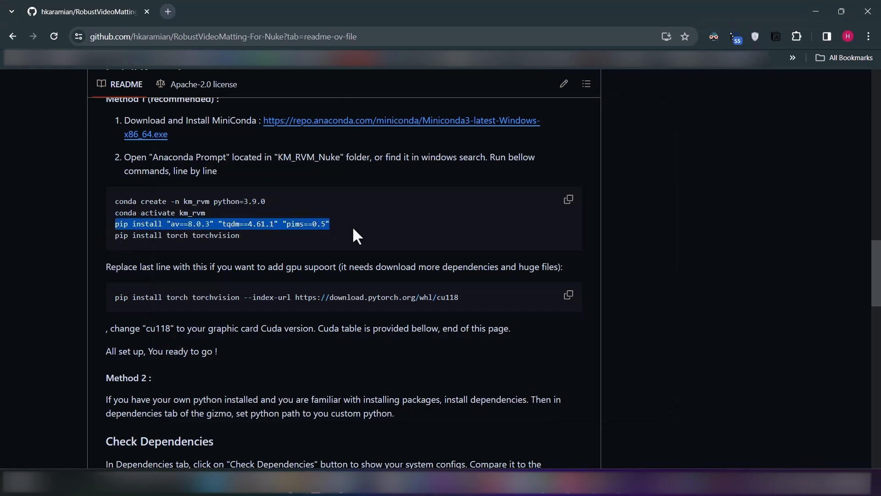
pyautogui.hotkey('alt', 'Tab')
pyautogui.hotkey('ctrl', 'v')
pyautogui.press('Return')
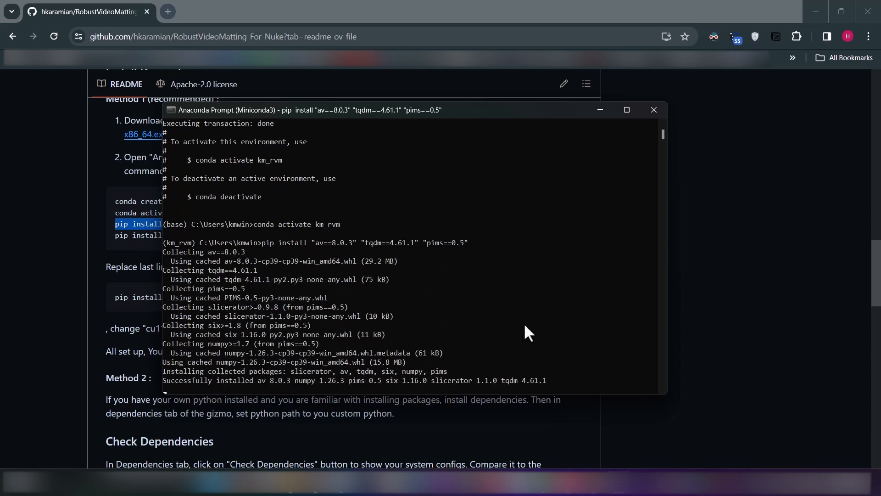
# Examine the README's alternative torch install command for GPU support and its note on matching cu118 to the graphics card's CUDA version
pyautogui.click(129, 254)
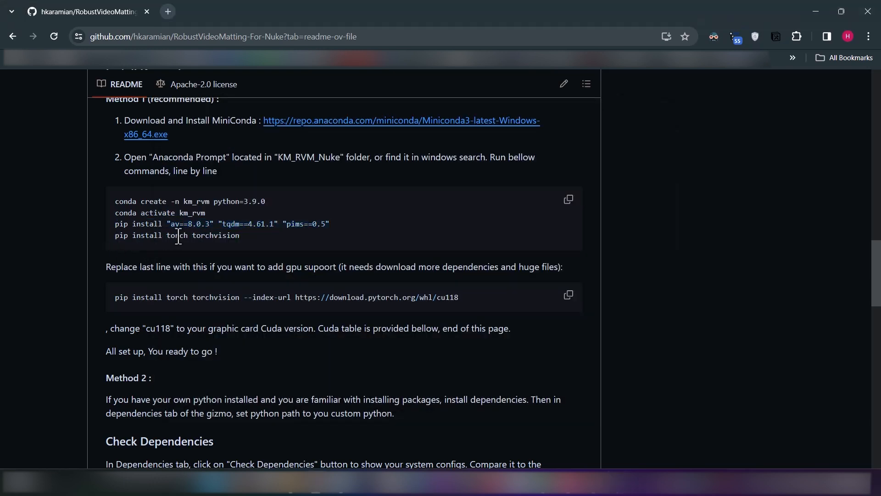
pyautogui.moveTo(240, 236); pyautogui.dragTo(121, 236)
pyautogui.click(159, 283)
pyautogui.moveTo(120, 301); pyautogui.dragTo(464, 302)
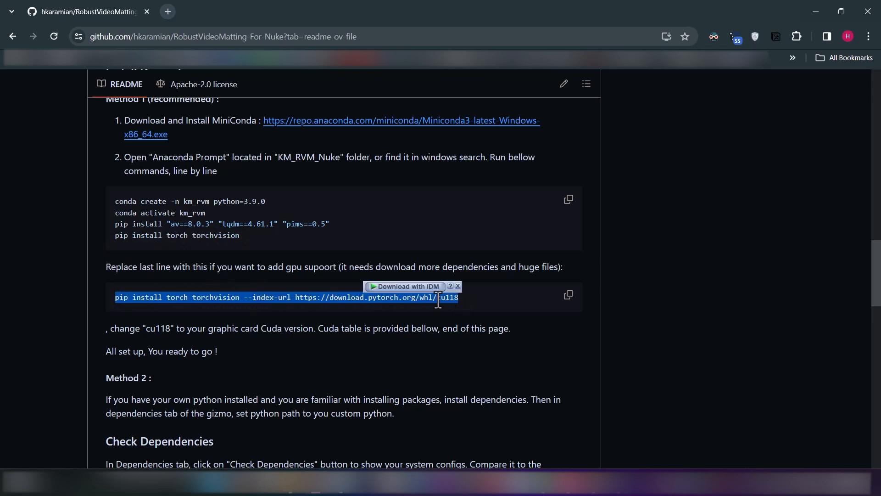
pyautogui.click(397, 298)
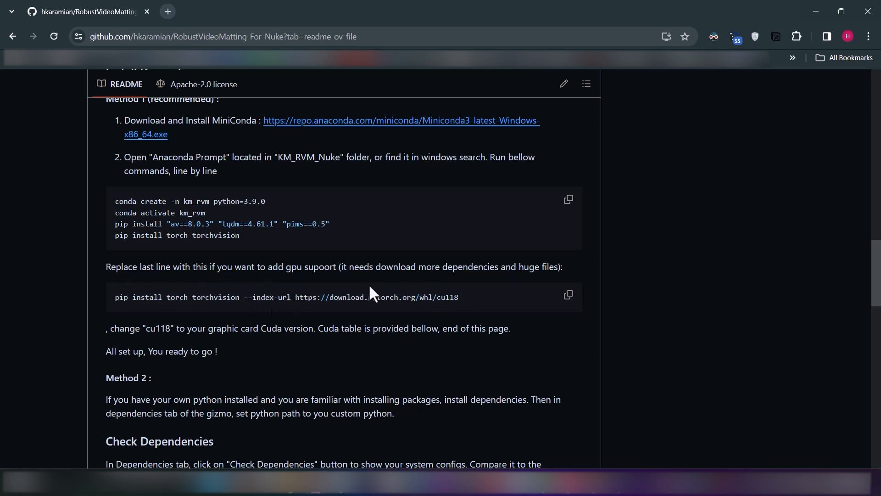
pyautogui.moveTo(286, 267); pyautogui.dragTo(337, 268)
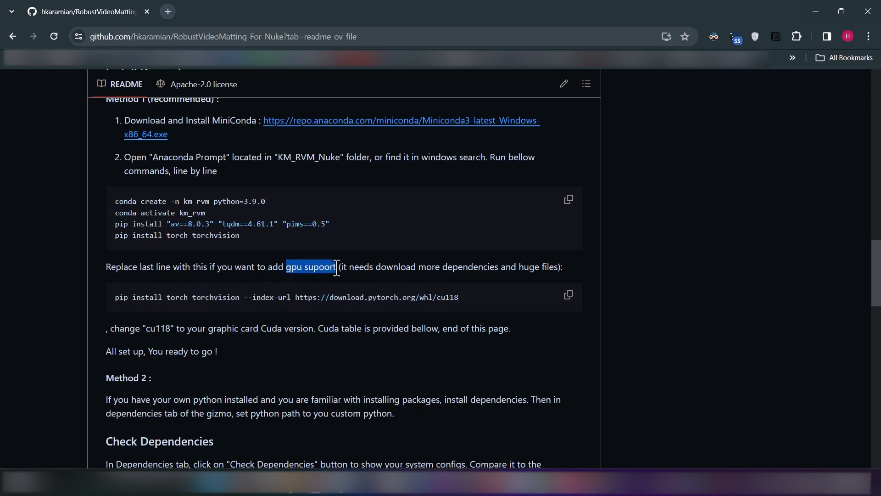
pyautogui.click(406, 305)
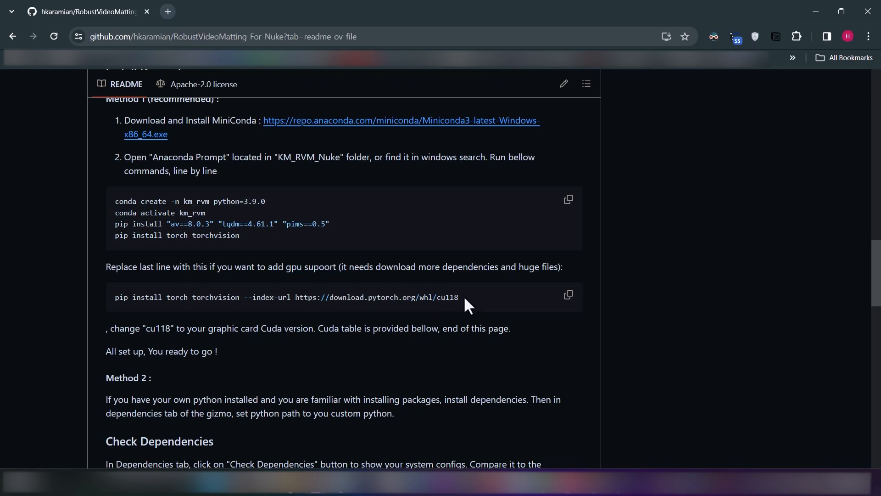
pyautogui.doubleClick(447, 298)
pyautogui.click(469, 305)
pyautogui.moveTo(150, 329); pyautogui.dragTo(180, 329)
pyautogui.moveTo(437, 297); pyautogui.dragTo(458, 298)
pyautogui.click(387, 329)
# Copy pip install torch torchvision from the README and run it in the Anaconda Prompt
pyautogui.moveTo(242, 236); pyautogui.dragTo(115, 236)
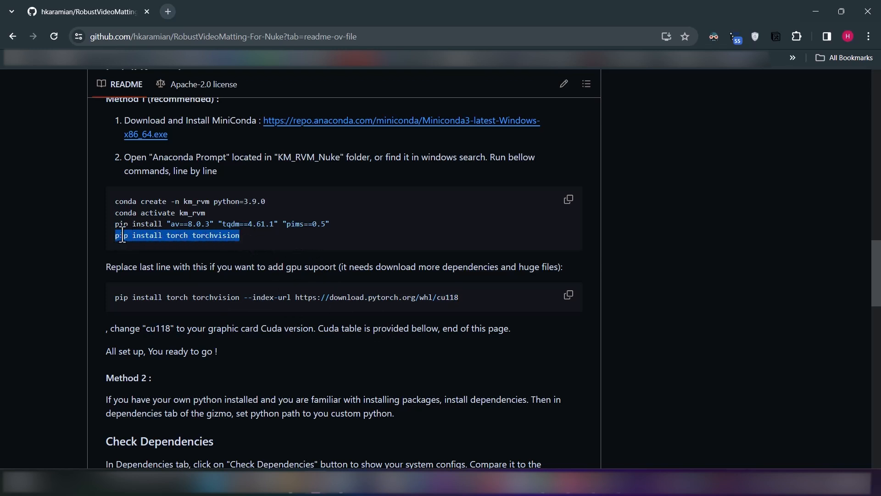
pyautogui.rightClick(120, 234)
pyautogui.click(170, 244)
pyautogui.click(265, 238)
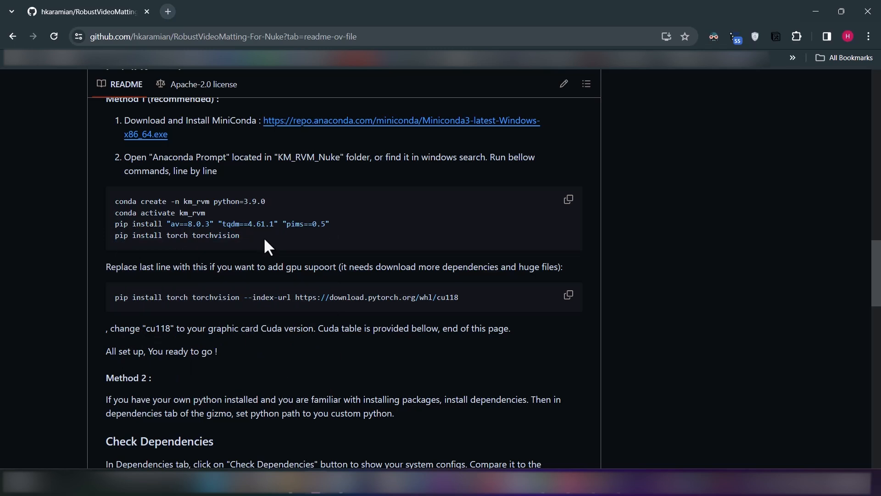
pyautogui.hotkey('alt', 'Tab')
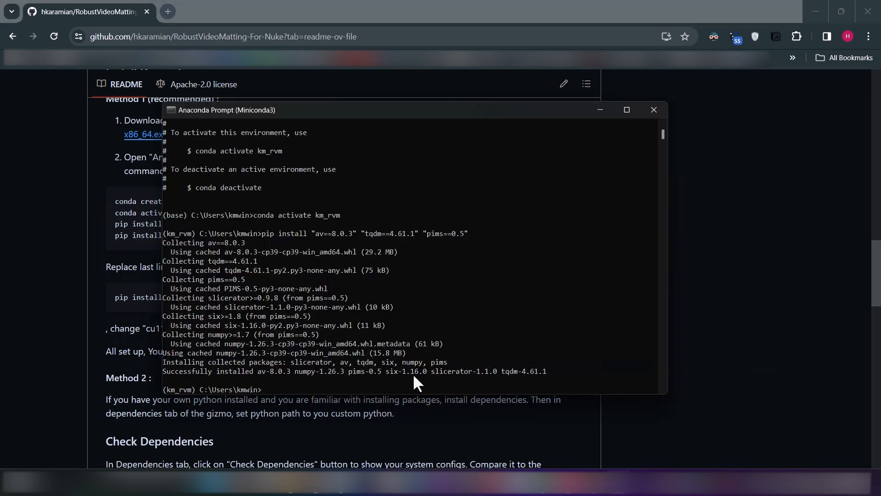
pyautogui.hotkey('ctrl', 'v')
pyautogui.press('Return')
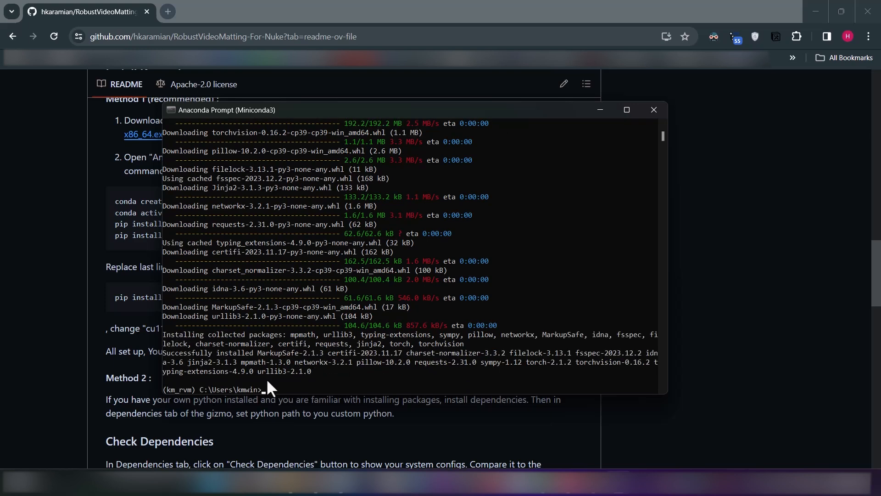
# Review the README's Check Dependencies section, then switch to NukeX and show the KM_RVM node's dependency settings
pyautogui.click(66, 297)
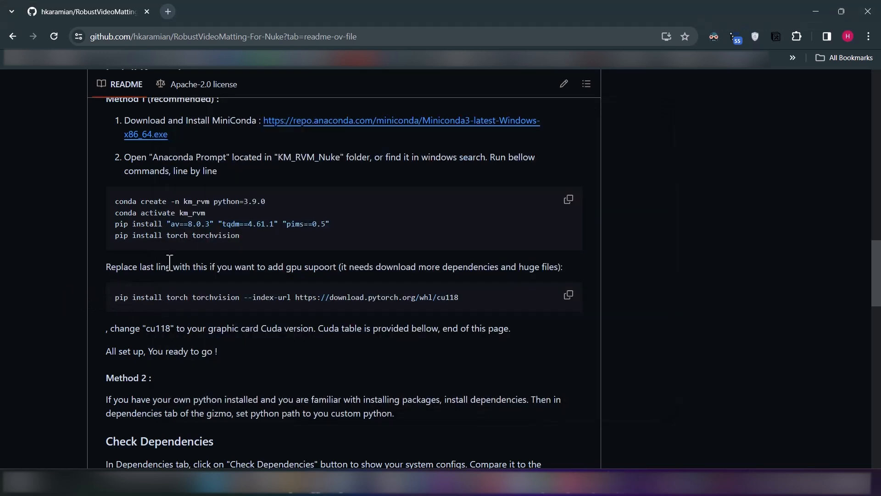
pyautogui.scroll(-6, 174, 270)
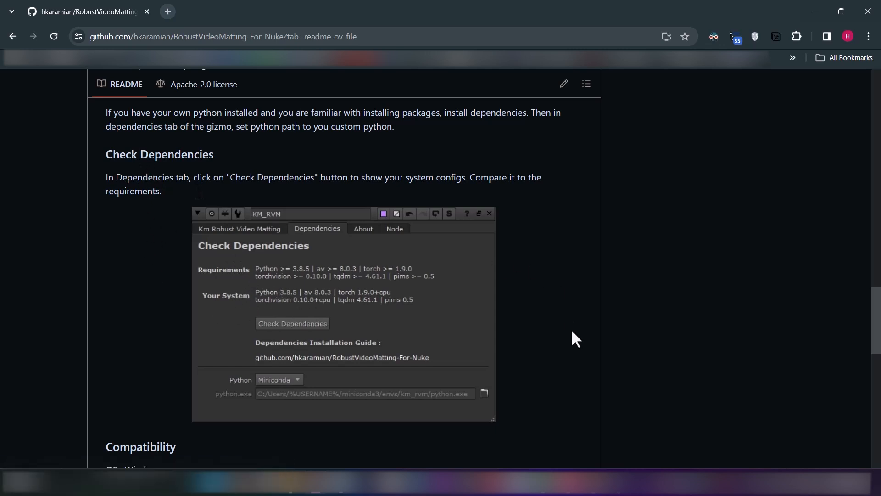
pyautogui.click(597, 491)
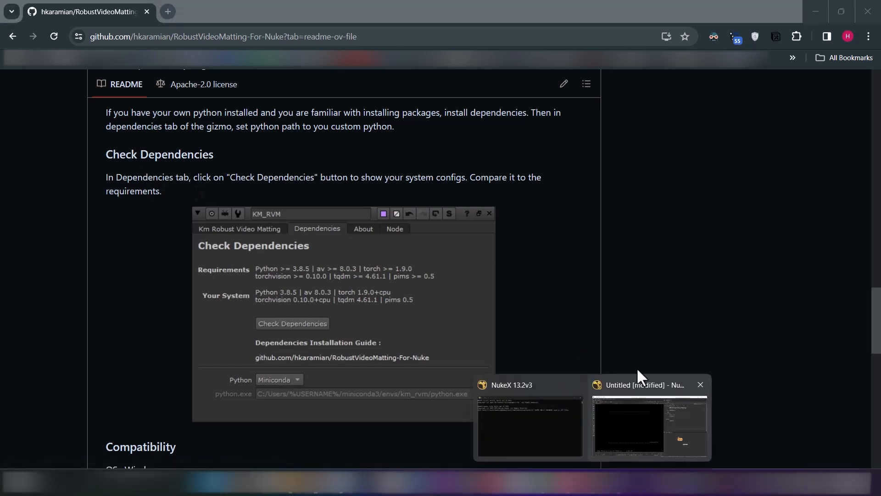
pyautogui.click(606, 429)
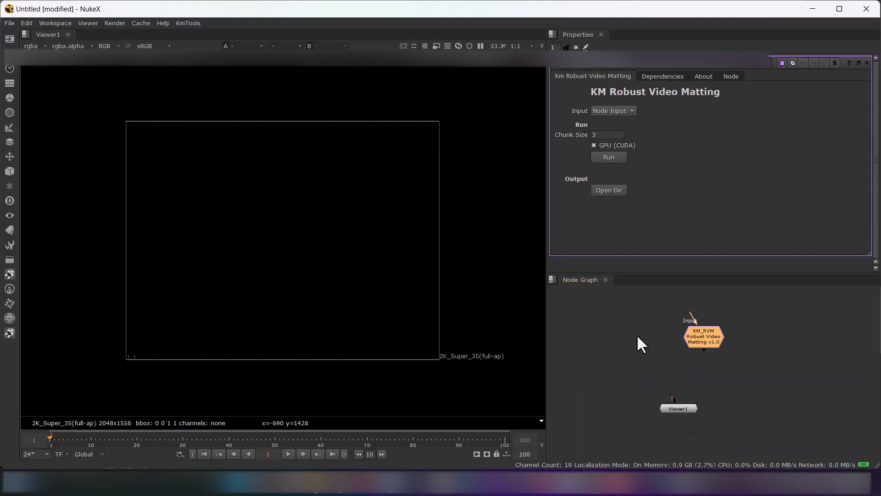
pyautogui.click(662, 76)
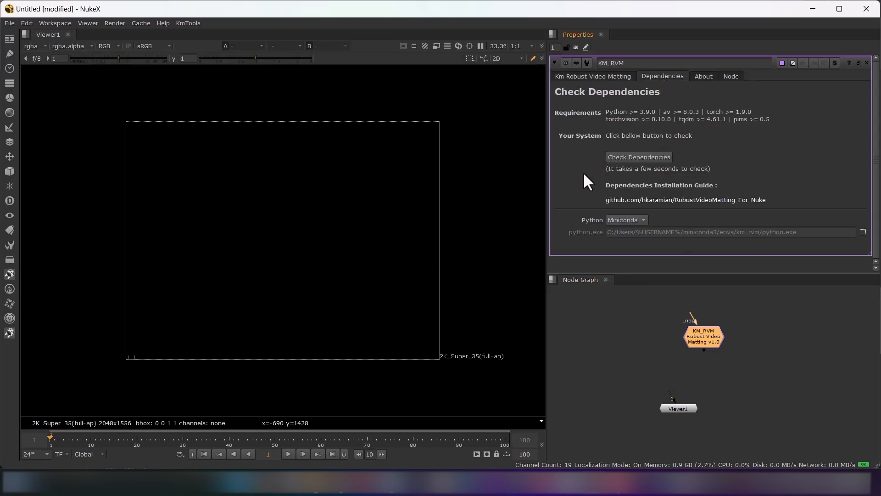
# Switch the KM_RVM node's Python option to Custom and back to Miniconda, and run the dependency check
pyautogui.click(614, 220)
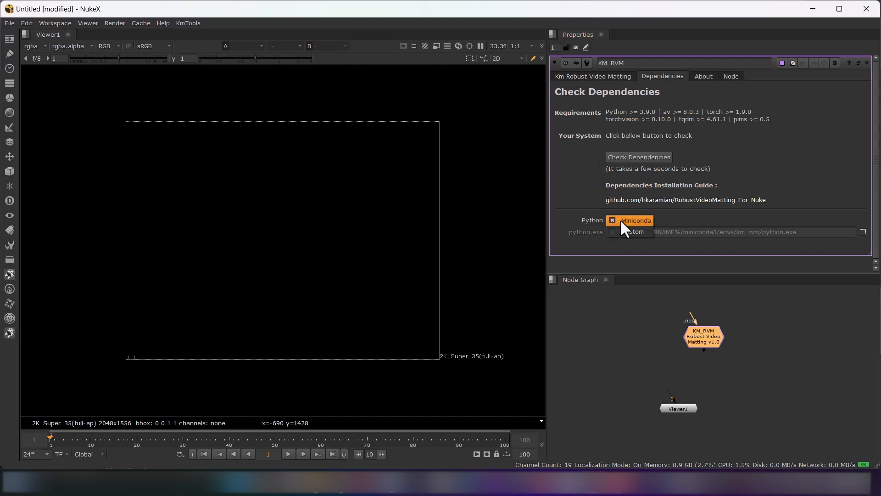
pyautogui.click(610, 219)
pyautogui.click(614, 220)
pyautogui.click(627, 233)
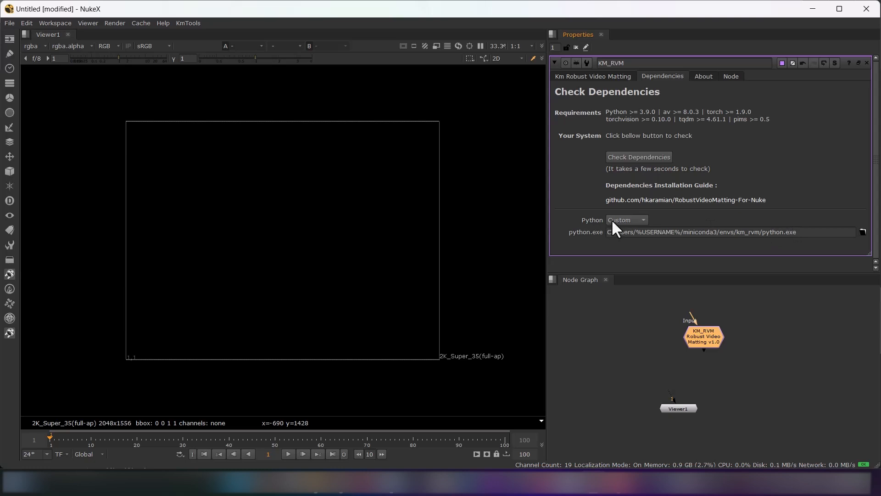
pyautogui.click(618, 219)
pyautogui.click(623, 208)
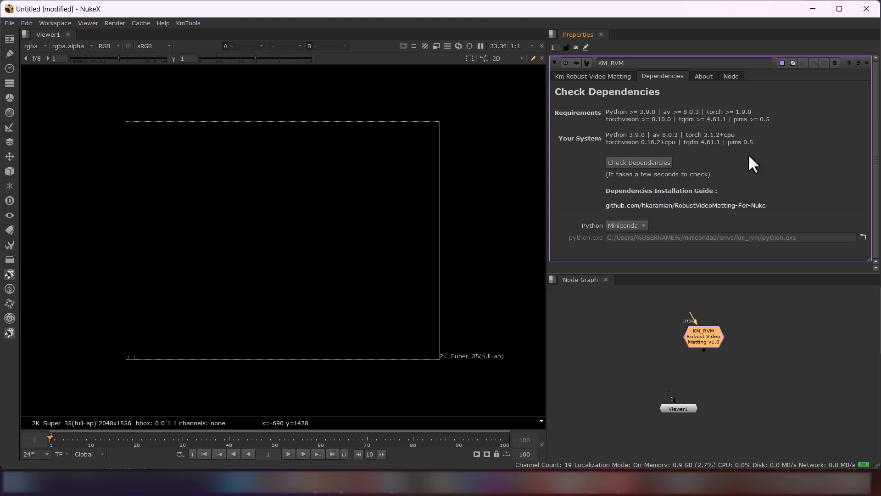
# Set the KM_RVM node's Input option to File Path in its main Km Robust Video Matting settings
pyautogui.click(618, 75)
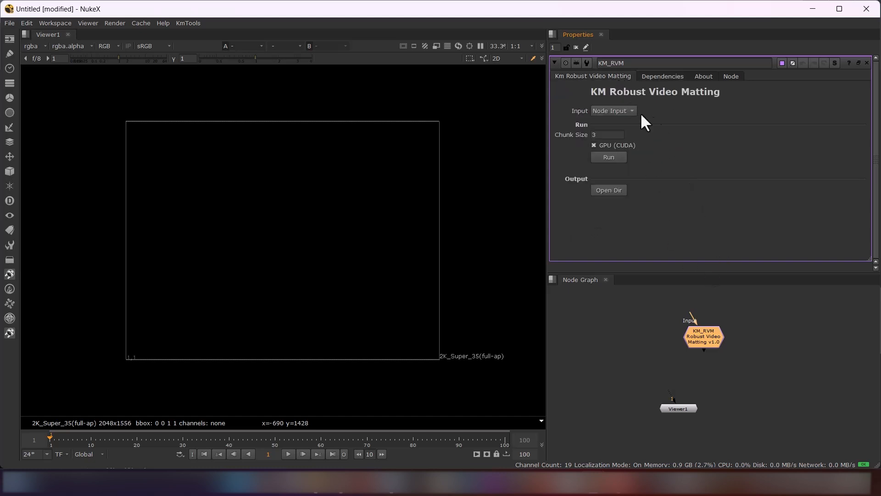
pyautogui.click(625, 110)
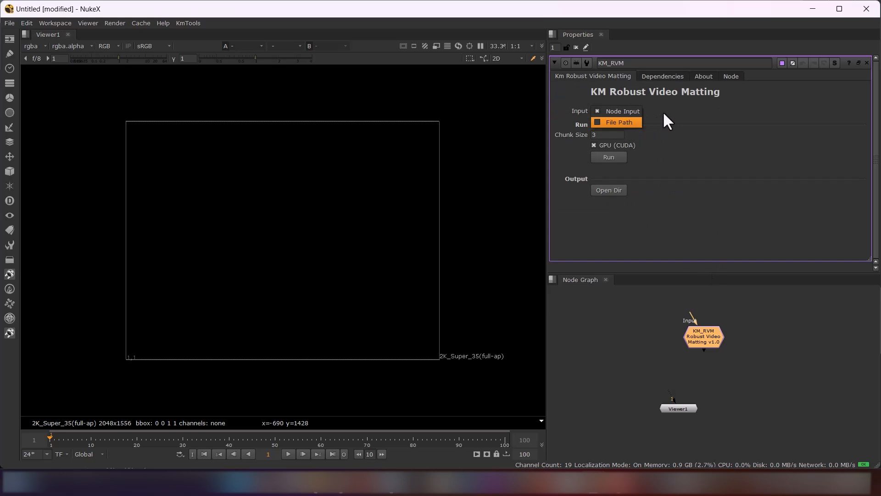
pyautogui.click(627, 123)
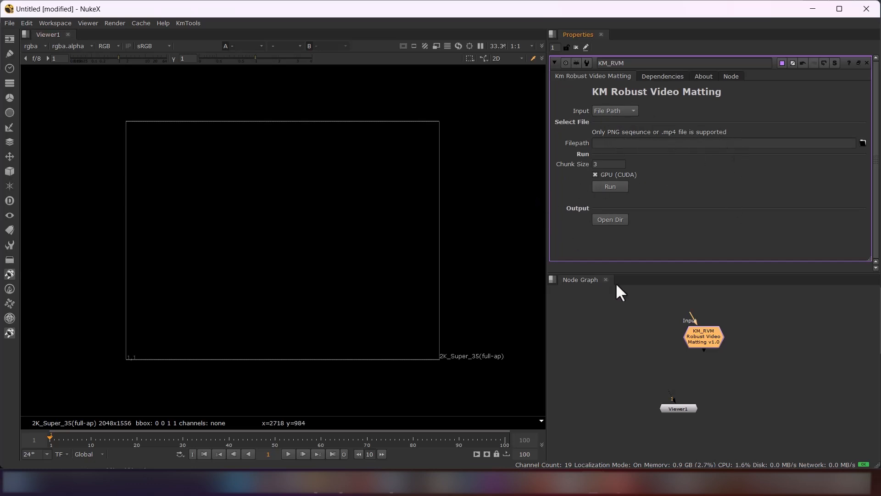
# Bring Sample_Input.mp4 from the Sample subfolder of KM_RVM_Nuke into the node graph as a Read node
pyautogui.moveTo(323, 492)
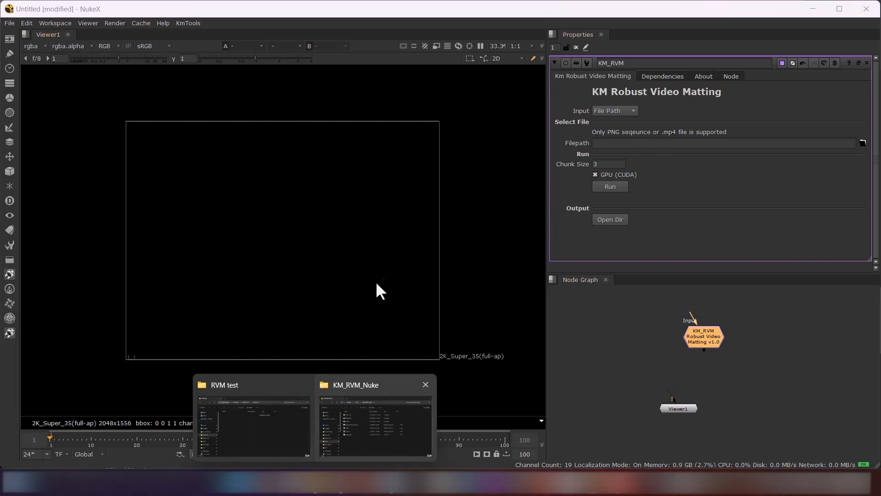
pyautogui.click(373, 406)
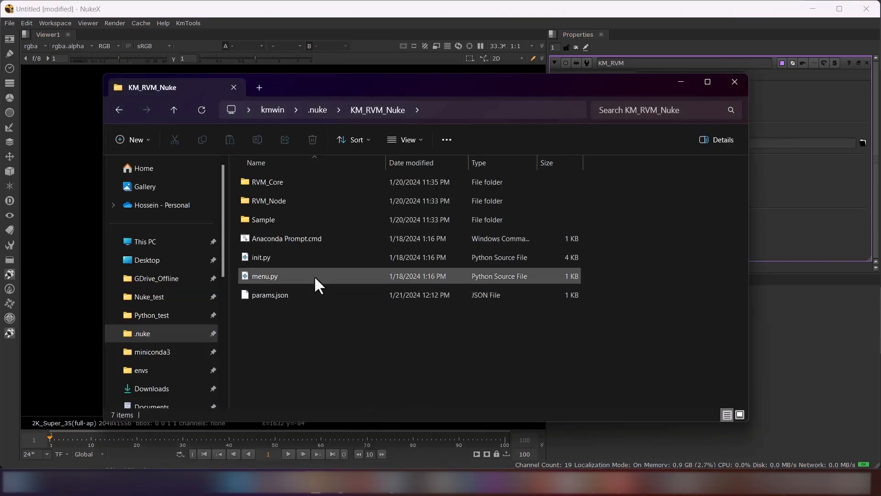
pyautogui.doubleClick(302, 219)
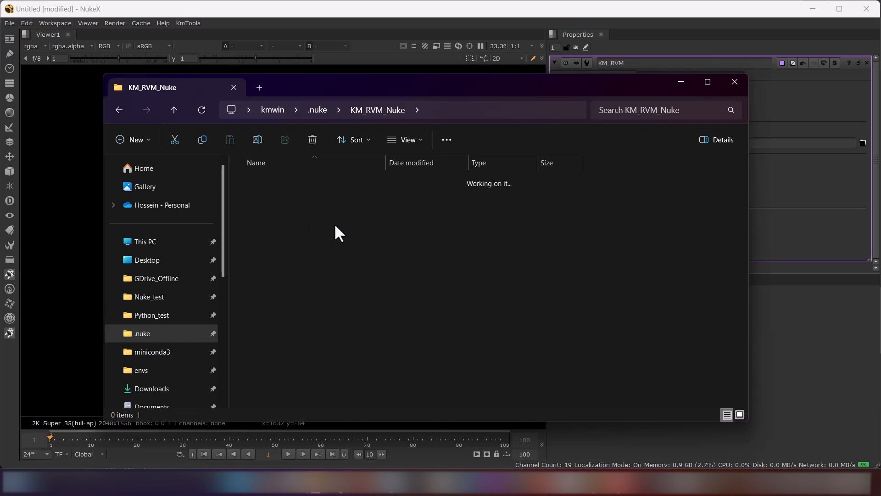
pyautogui.moveTo(329, 198); pyautogui.dragTo(771, 350)
pyautogui.click(782, 308)
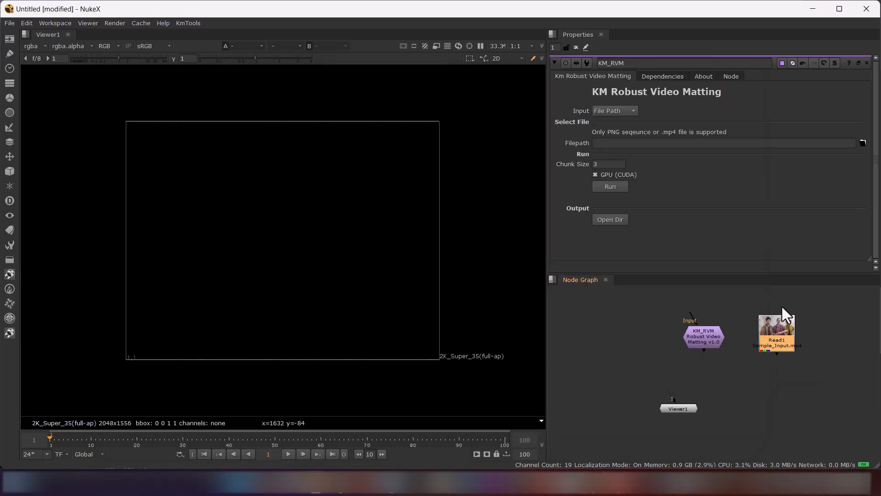
# Rearrange the node graph so the Viewer sits lower and the KM_RVM node lies between it and the Read node
pyautogui.scroll(-3, 689, 342)
pyautogui.moveTo(695, 367); pyautogui.dragTo(692, 401)
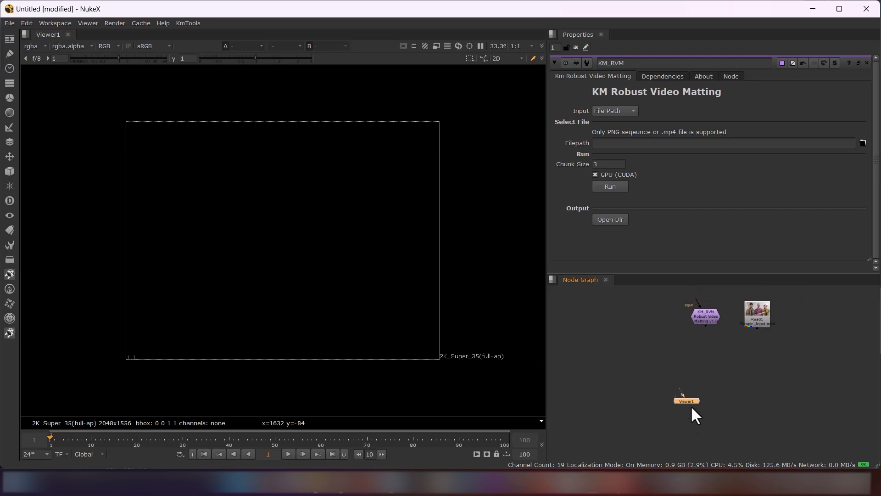
pyautogui.moveTo(709, 324); pyautogui.dragTo(726, 347)
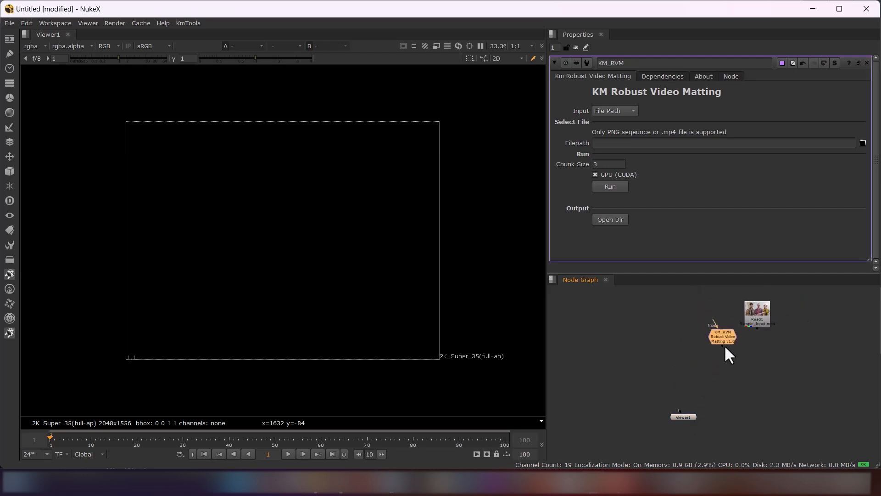
# Copy the Sample_Input.mp4 file path from the Read1 node and paste it into the KM_RVM node's Filepath
pyautogui.doubleClick(752, 313)
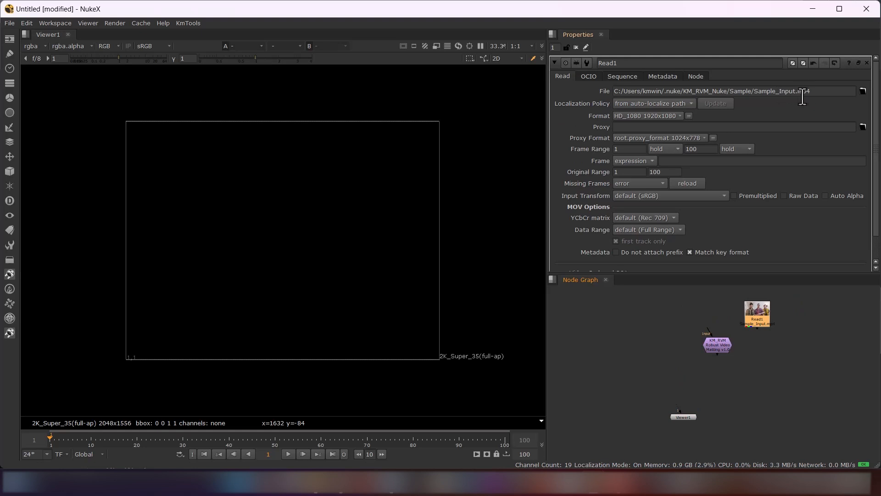
pyautogui.moveTo(812, 91); pyautogui.dragTo(625, 94)
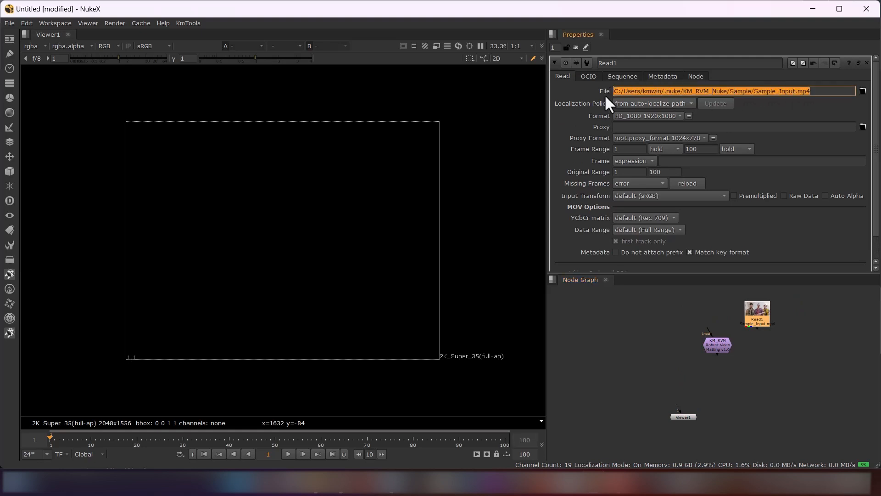
pyautogui.rightClick(690, 92)
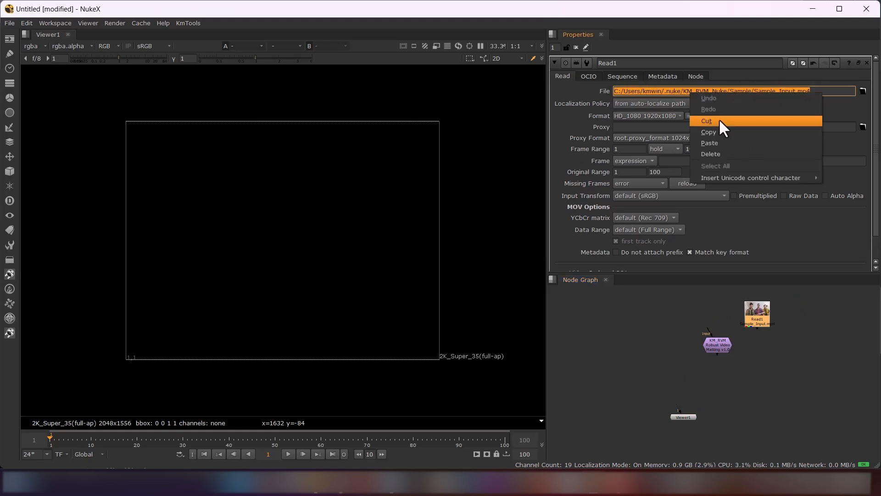
pyautogui.click(720, 133)
pyautogui.doubleClick(715, 347)
pyautogui.click(652, 143)
pyautogui.rightClick(650, 144)
pyautogui.click(688, 191)
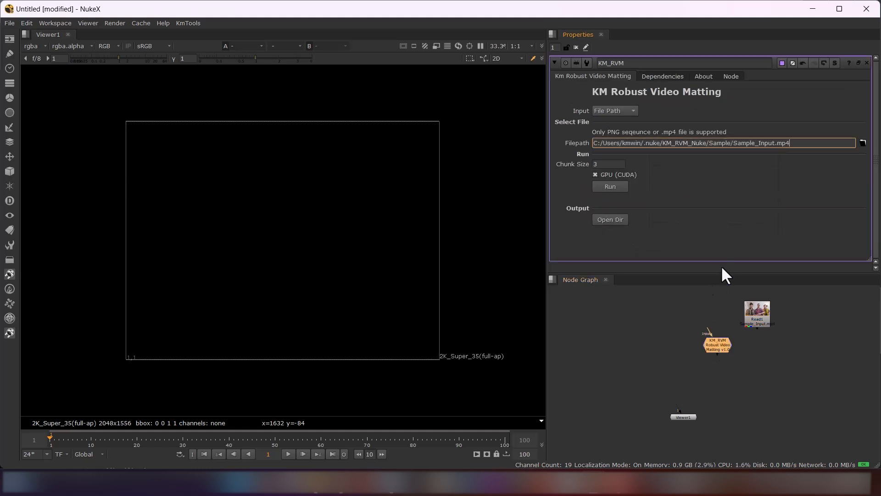
pyautogui.click(730, 193)
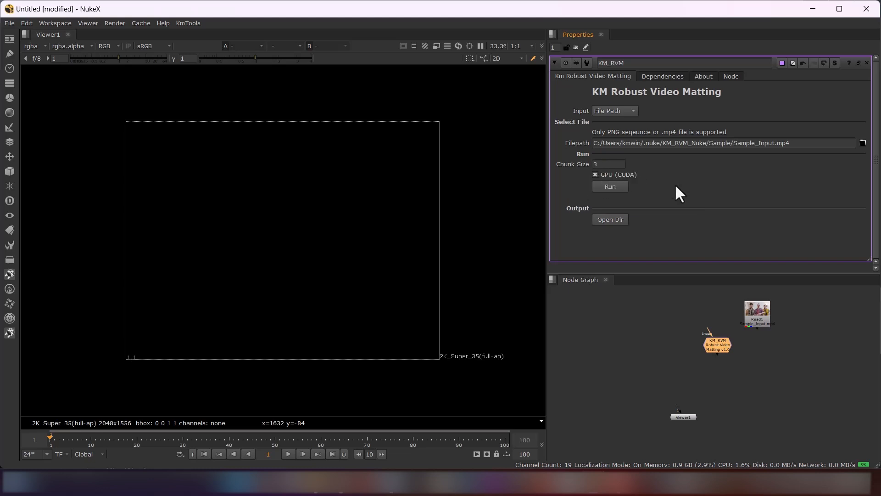
# Turn off GPU (CUDA) on the KM_RVM node and review the GitHub README's pip install command for GPU support
pyautogui.click(607, 177)
pyautogui.click(344, 483)
pyautogui.scroll(1, 199, 334)
pyautogui.scroll(6, 198, 334)
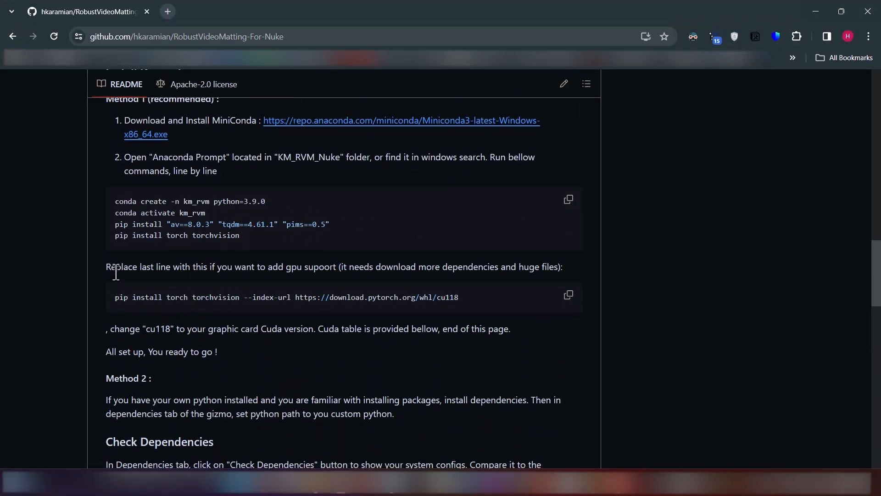
pyautogui.moveTo(491, 304); pyautogui.dragTo(115, 298)
pyautogui.click(157, 307)
pyautogui.hotkey('alt', 'Tab')
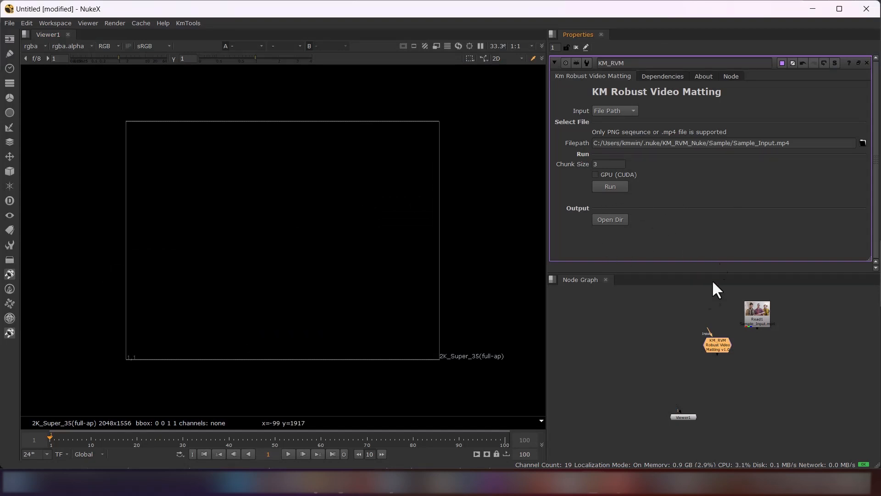
# Set the KM_RVM Chunk Size to 5 and try to run the matting
pyautogui.doubleClick(613, 164)
pyautogui.write('5')
pyautogui.click(618, 186)
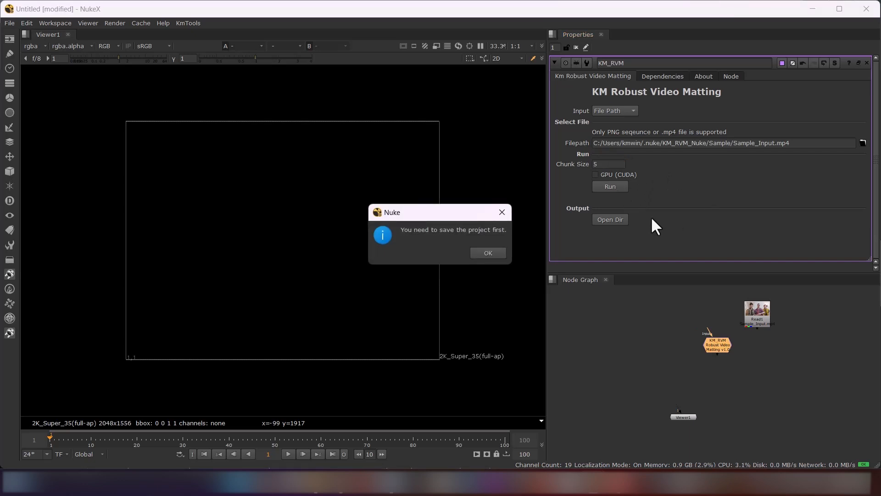
pyautogui.click(489, 253)
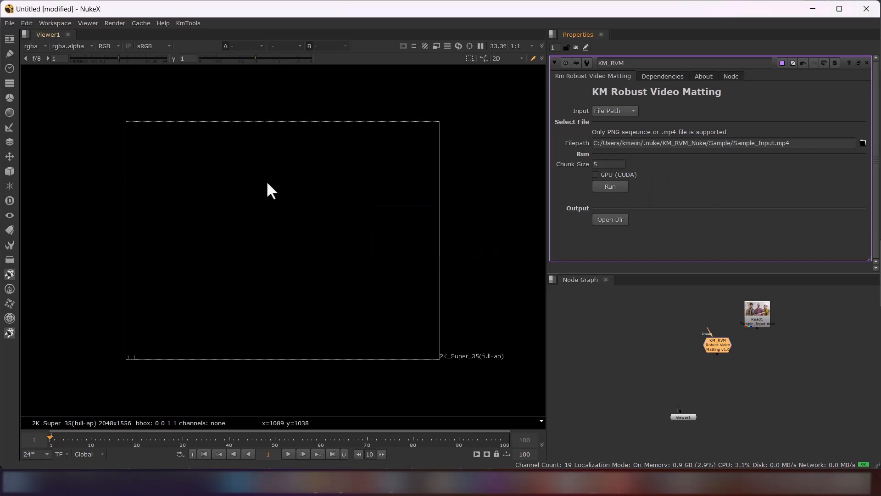
# Save the script as rvm_test in the Nuke_test/RVM test folder on the Desktop
pyautogui.click(15, 23)
pyautogui.click(47, 79)
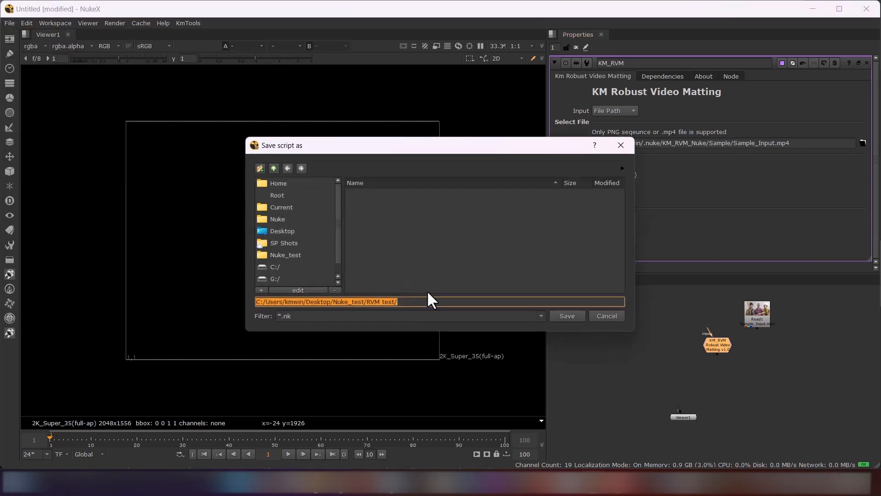
pyautogui.click(428, 302)
pyautogui.write('rv')
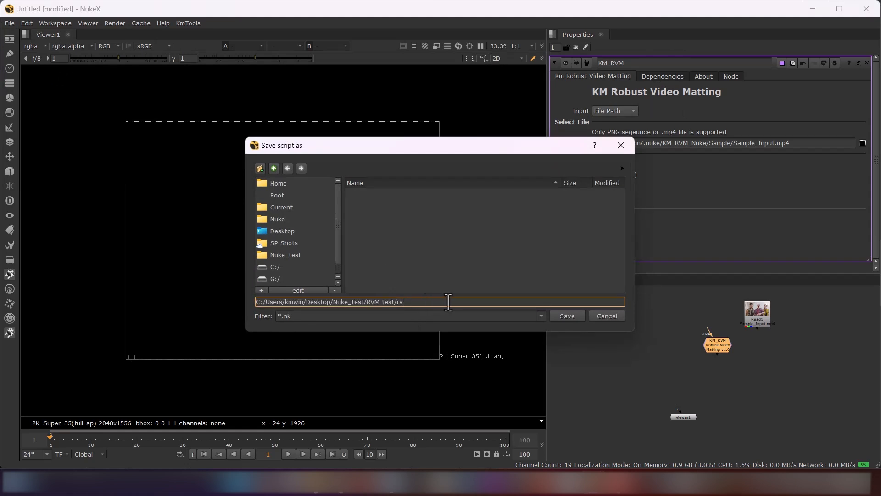
pyautogui.write('m_test')
pyautogui.click(572, 315)
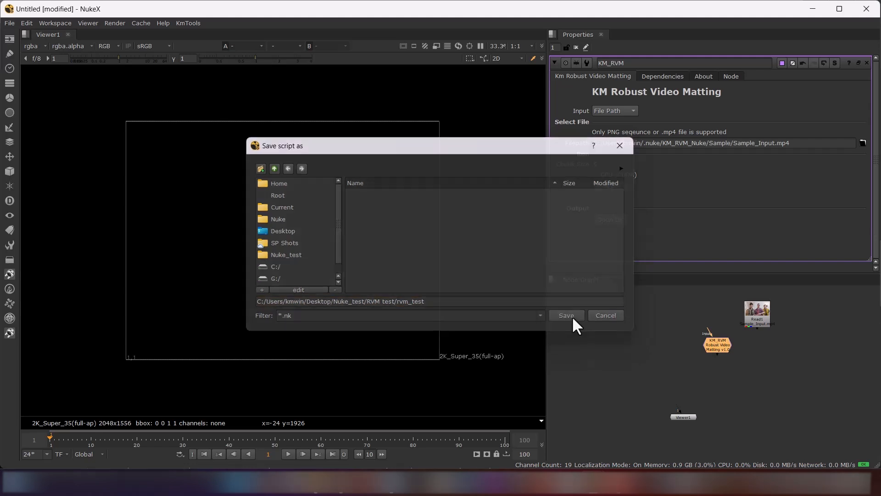
# Run the KM_RVM matting on the sample video and accept 1 as the output's start frame
pyautogui.click(613, 187)
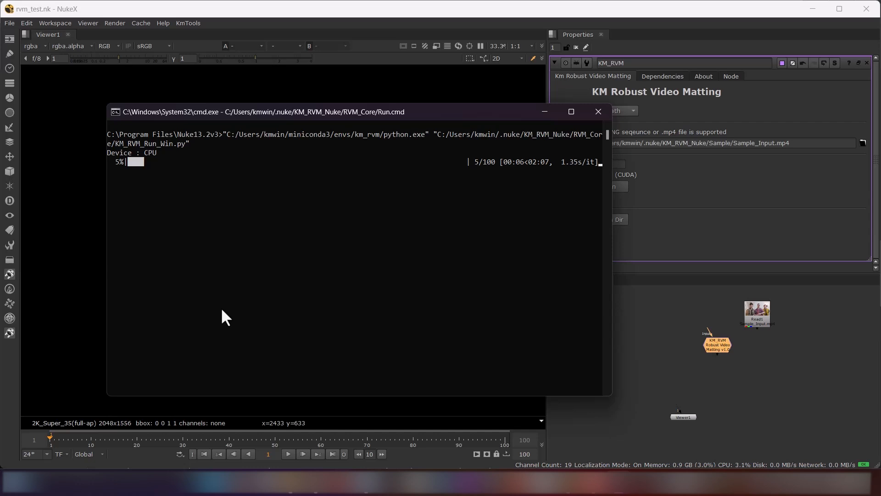
pyautogui.moveTo(427, 116); pyautogui.dragTo(356, 112)
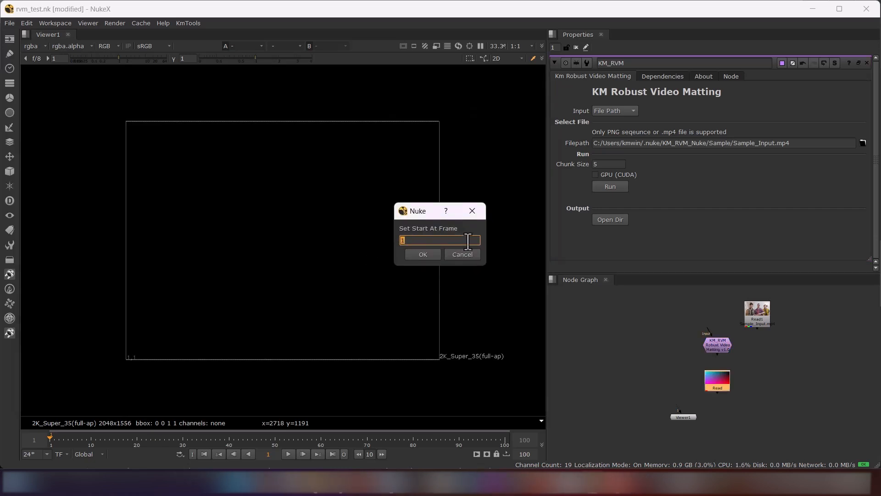
pyautogui.click(421, 255)
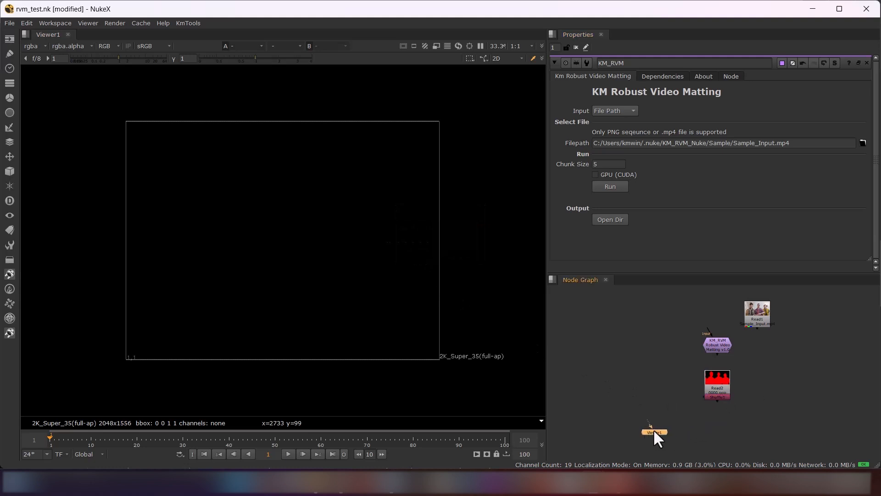
# Move the Read1 node above KM_RVM and play its source clip fitted to the Viewer
pyautogui.moveTo(755, 308); pyautogui.dragTo(704, 305)
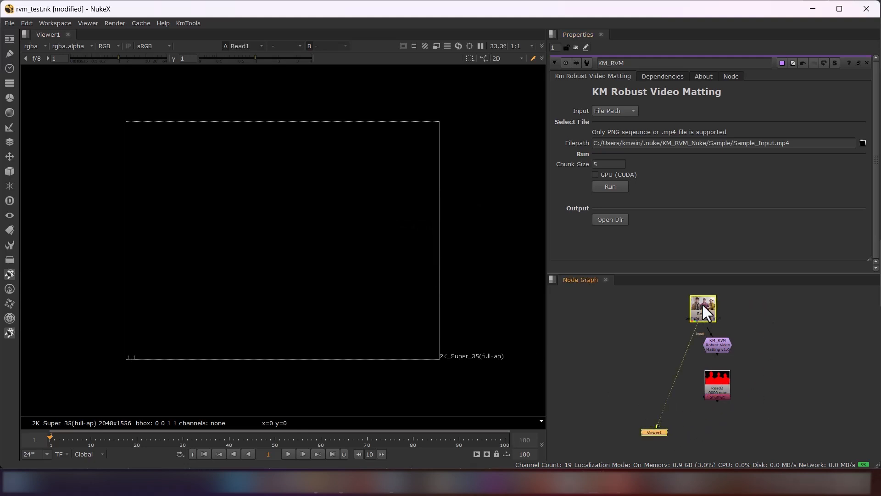
pyautogui.press('1')
pyautogui.press('f')
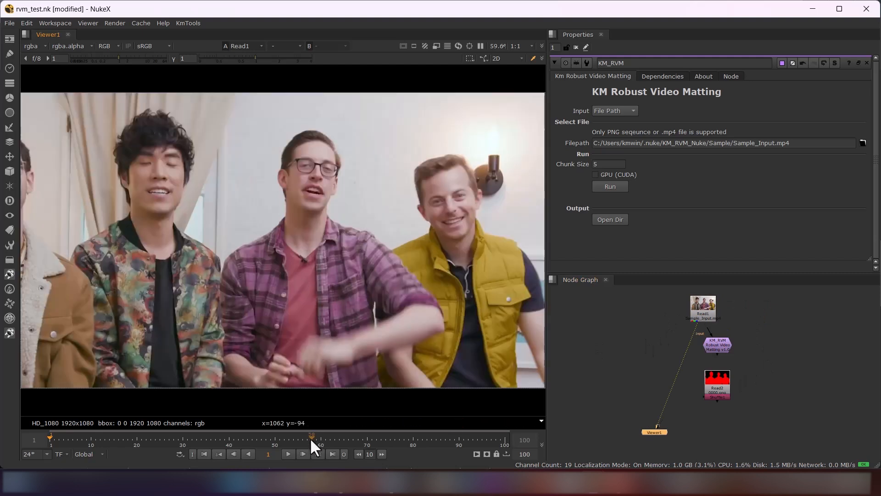
pyautogui.click(287, 454)
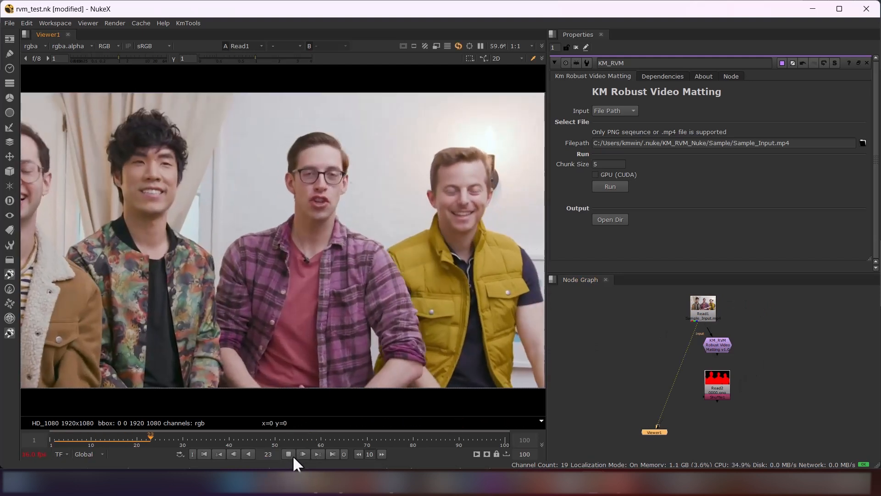
pyautogui.click(291, 455)
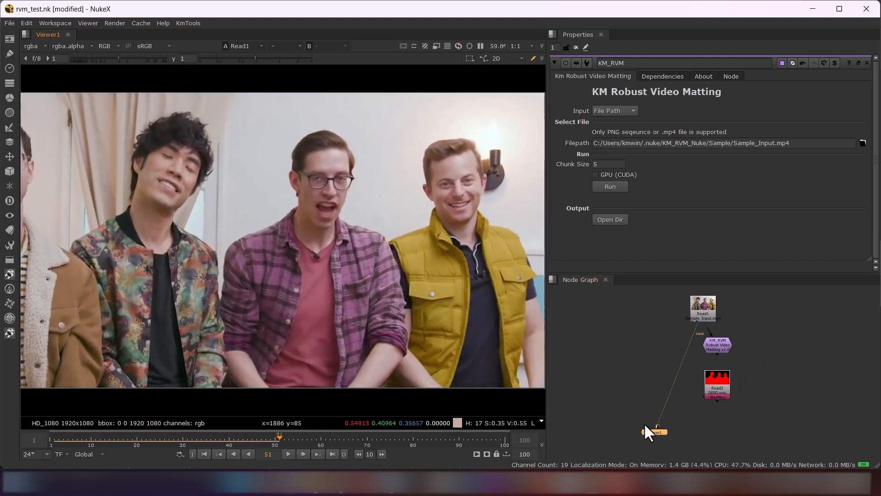
# Show the Shuffle node below Read2 in the Viewer, play the generated matte and check its alpha channel
pyautogui.click(723, 397)
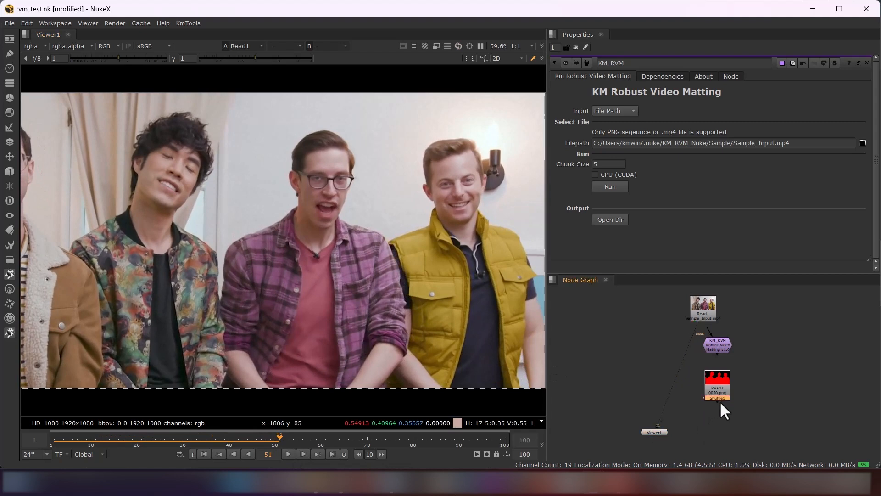
pyautogui.press('1')
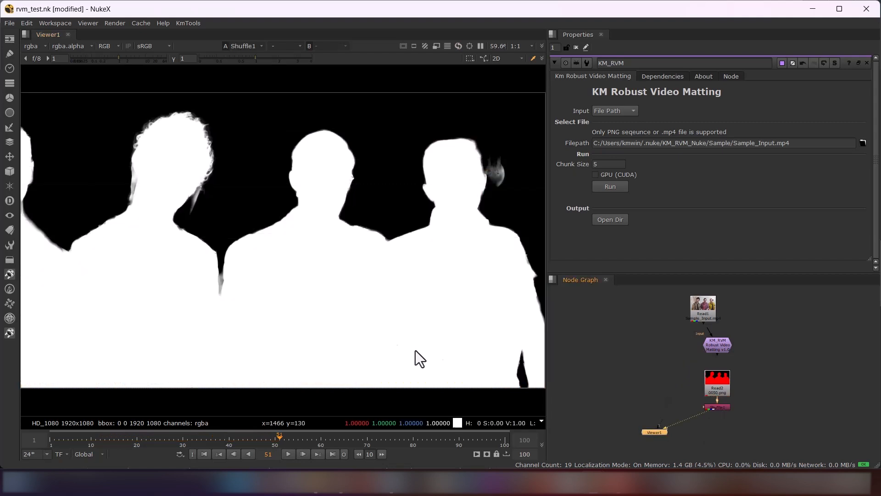
pyautogui.click(288, 454)
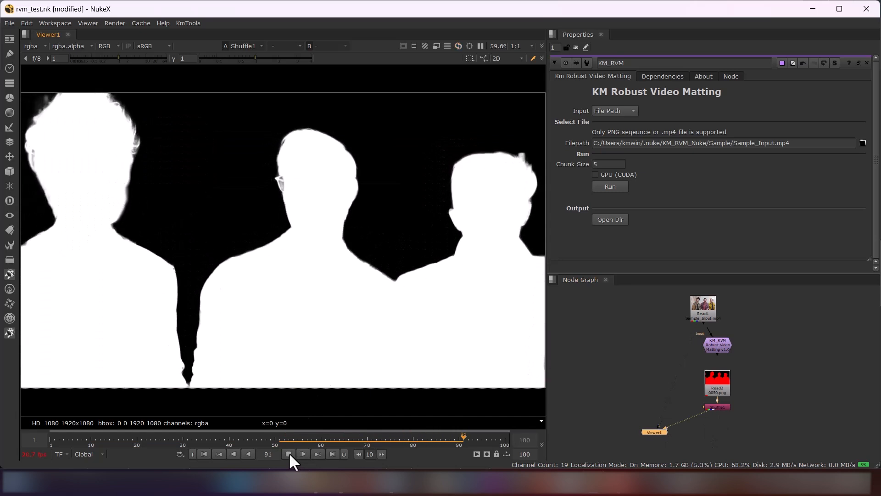
pyautogui.click(289, 453)
pyautogui.press('a')
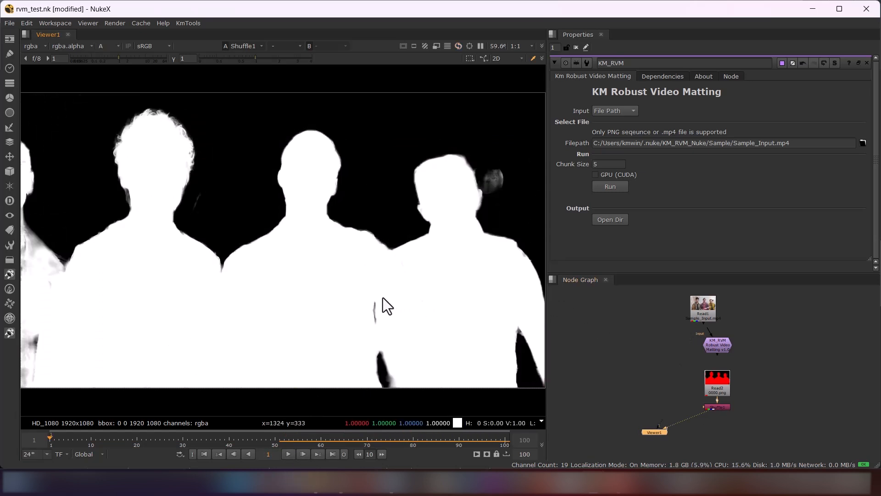
pyautogui.press('a')
# Bring Sample.nk from the KM_RVM_Nuke Sample folder in File Explorer into the node graph
pyautogui.moveTo(696, 341); pyautogui.dragTo(745, 336, button='middle')
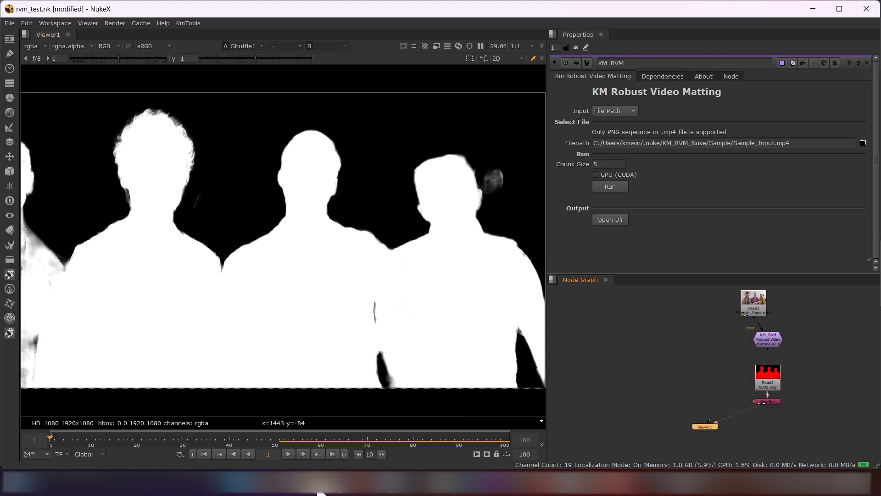
pyautogui.moveTo(320, 492)
pyautogui.click(340, 388)
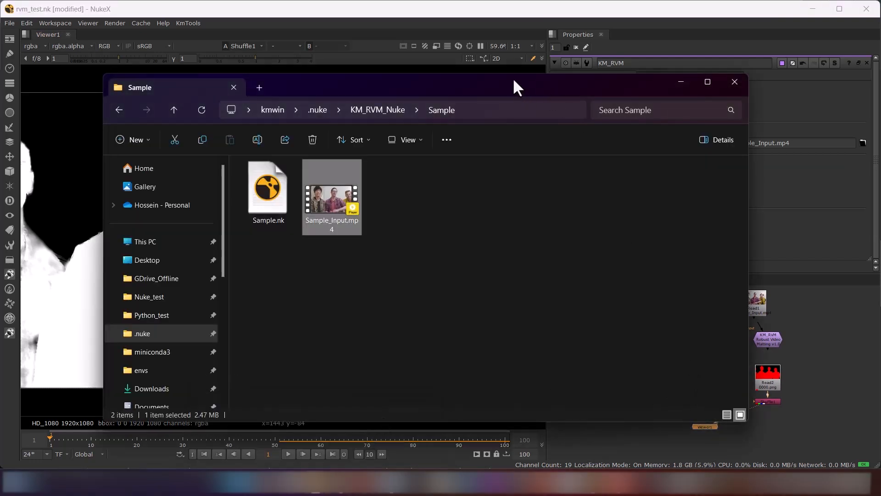
pyautogui.moveTo(514, 83); pyautogui.dragTo(405, 72)
pyautogui.click(700, 359)
pyautogui.moveTo(700, 359); pyautogui.dragTo(767, 356, button='middle')
pyautogui.scroll(-2, 767, 357)
pyautogui.hotkey('alt', 'Tab')
pyautogui.moveTo(149, 174); pyautogui.dragTo(687, 370)
# Connect the sample setup's Input dot to the Read1 node and align Read1 above it
pyautogui.click(705, 340)
pyautogui.moveTo(697, 339); pyautogui.dragTo(743, 358, button='middle')
pyautogui.moveTo(843, 349); pyautogui.dragTo(666, 308)
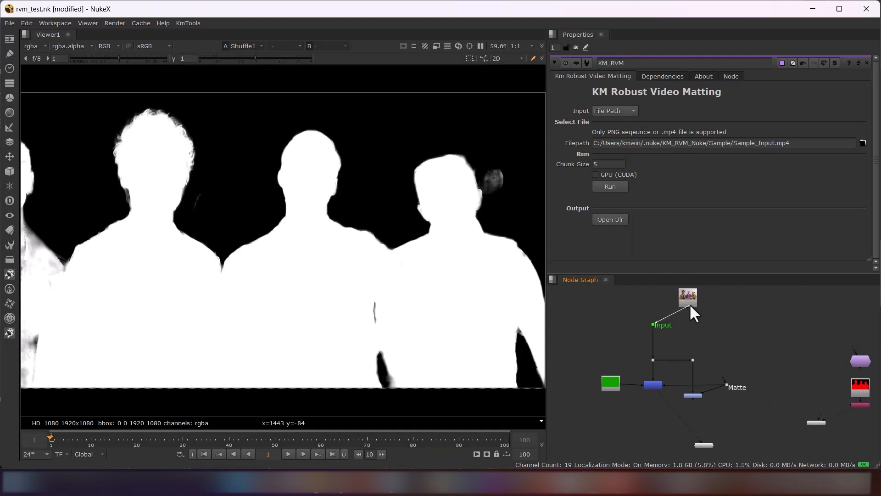
pyautogui.moveTo(659, 301); pyautogui.dragTo(653, 300)
# Move the KM_RVM and matte Read nodes above the Matte dot and connect that dot to the Shuffle node
pyautogui.moveTo(772, 350); pyautogui.dragTo(748, 337, button='middle')
pyautogui.moveTo(849, 329); pyautogui.dragTo(708, 328)
pyautogui.click(744, 348)
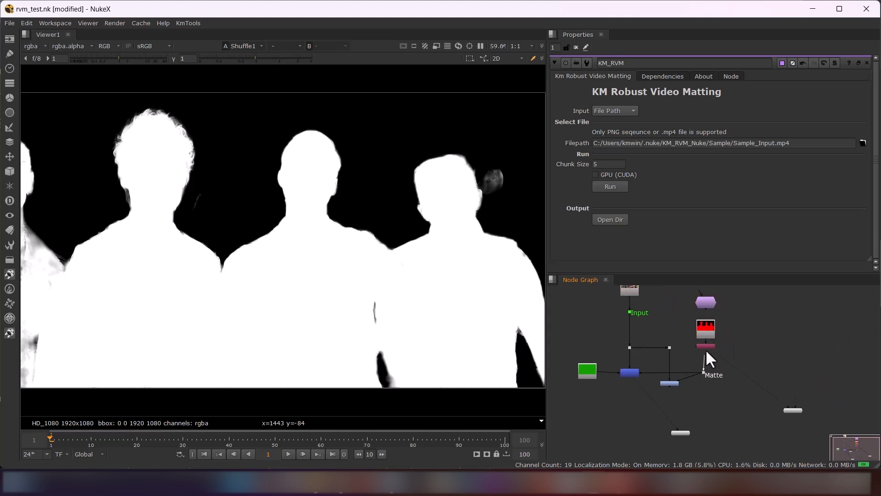
# Play back the red-overlay Grade2 result and the green-background Keymix1 result in the Viewer
pyautogui.click(669, 382)
pyautogui.press('1')
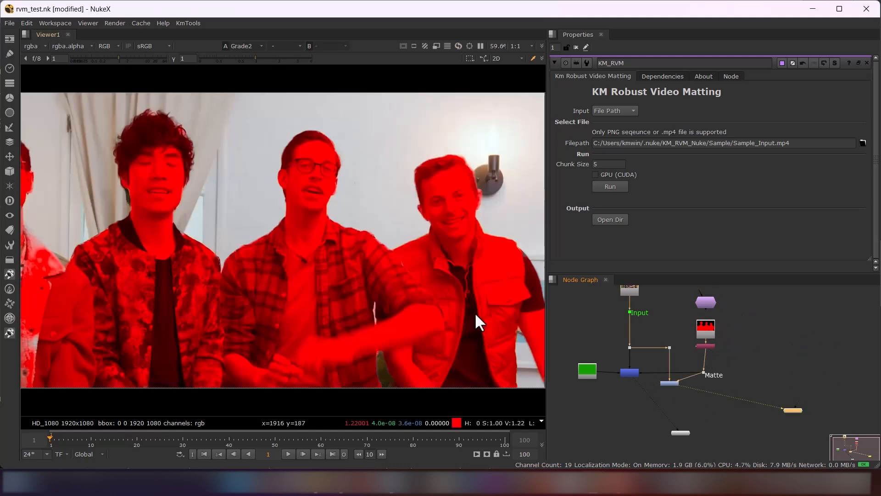
pyautogui.click(288, 454)
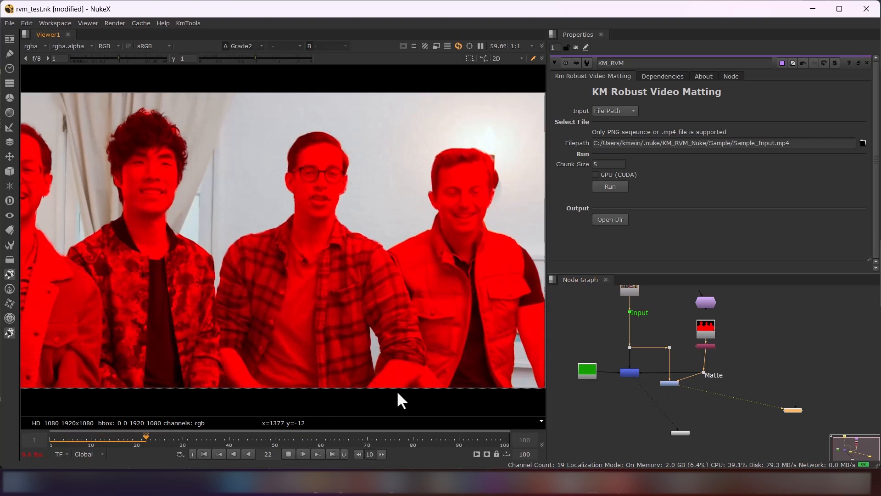
pyautogui.click(630, 372)
pyautogui.press('1')
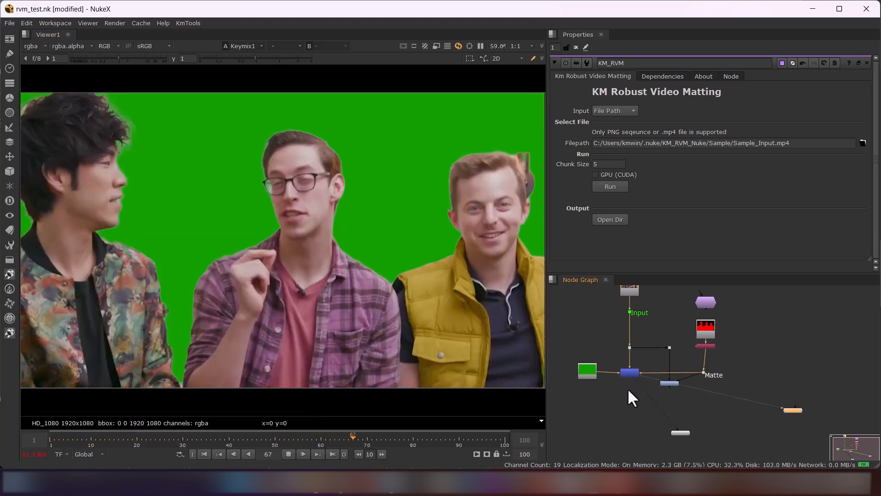
pyautogui.click(101, 439)
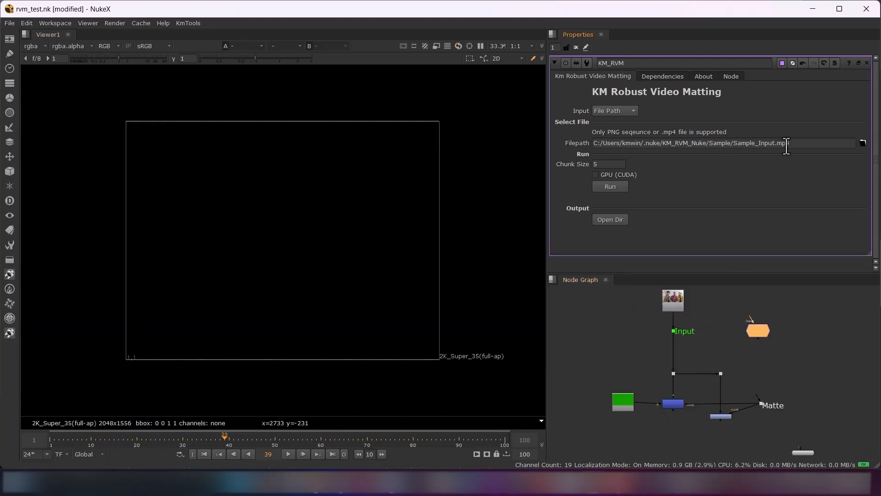
# Set KM_RVM's Input to Node Input with its input pipe connected to Read1, and show Read1 in the Viewer
pyautogui.click(615, 110)
pyautogui.click(615, 99)
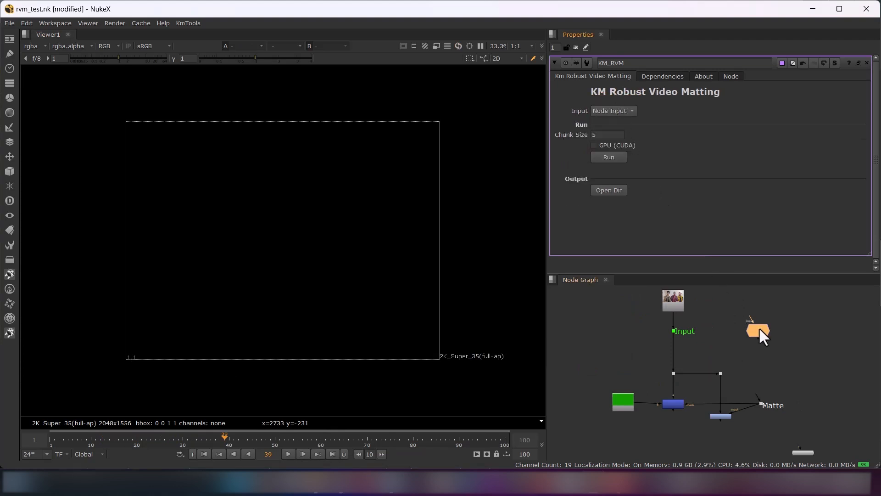
pyautogui.click(746, 311)
pyautogui.moveTo(746, 317); pyautogui.dragTo(682, 309)
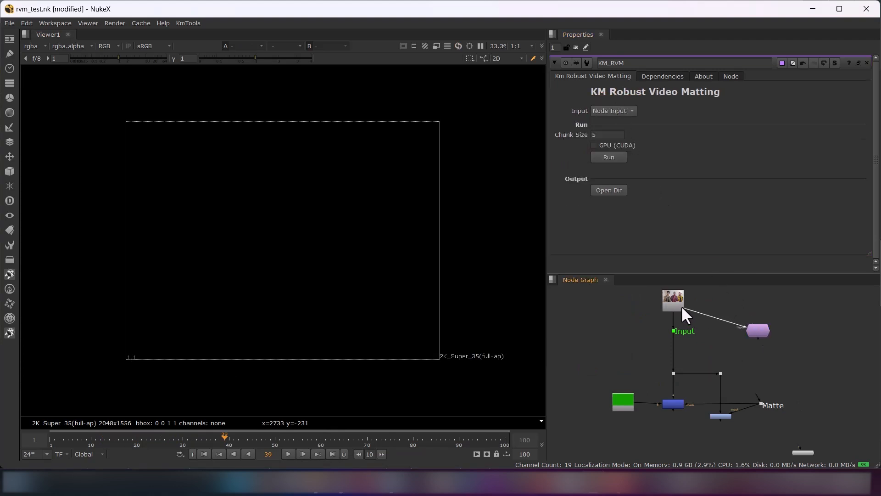
pyautogui.click(753, 331)
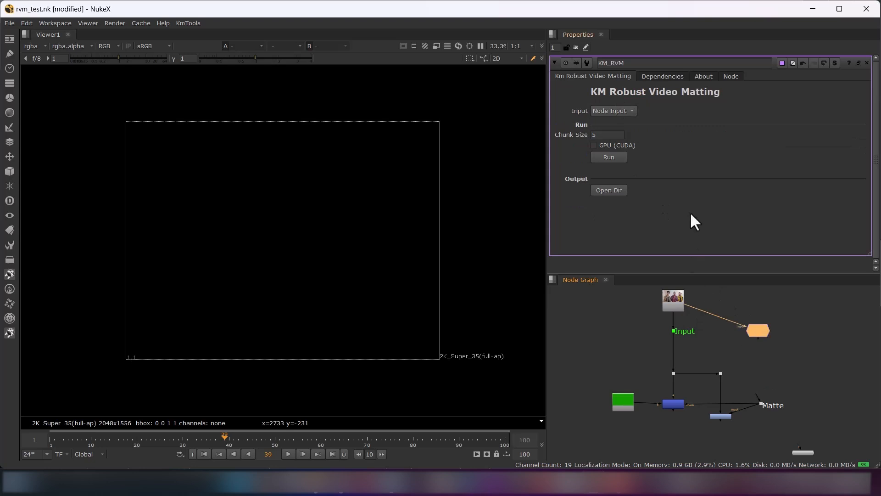
pyautogui.click(695, 321)
pyautogui.press('1')
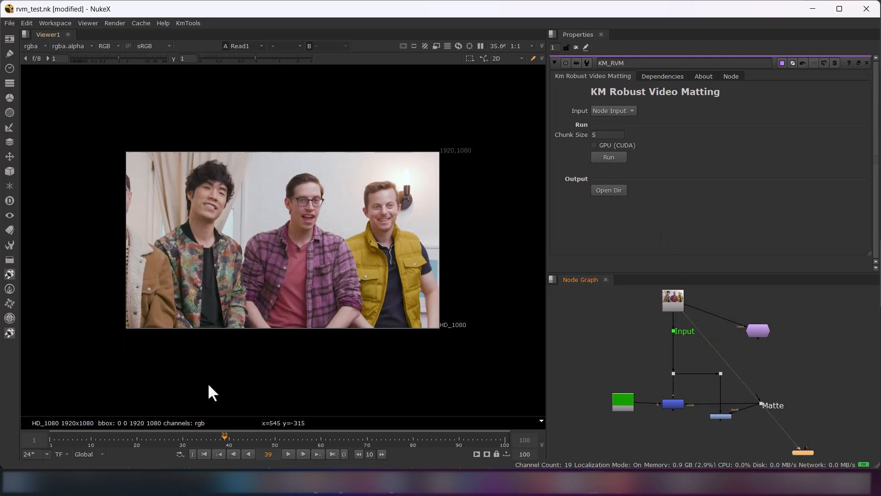
# Scrub the clip, return to frame 20, and run KM_RVM on frames 20-55 of the node input
pyautogui.click(58, 442)
pyautogui.moveTo(56, 442); pyautogui.dragTo(376, 440)
pyautogui.click(134, 441)
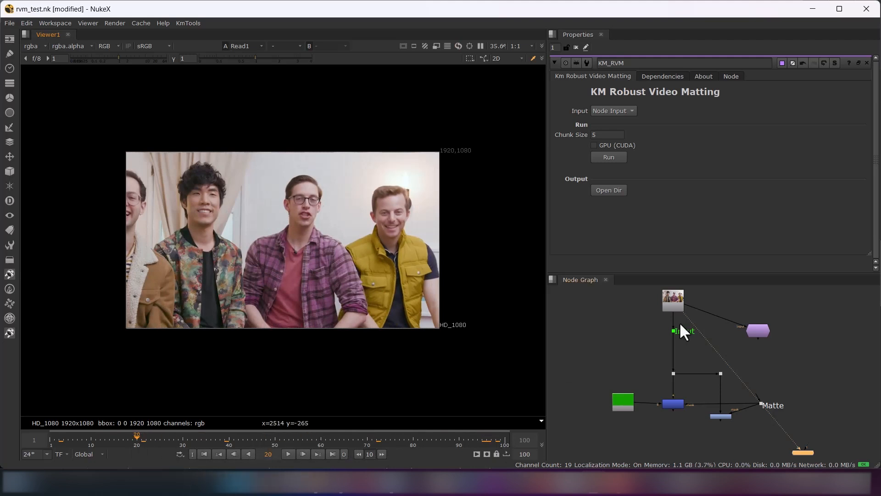
pyautogui.click(611, 157)
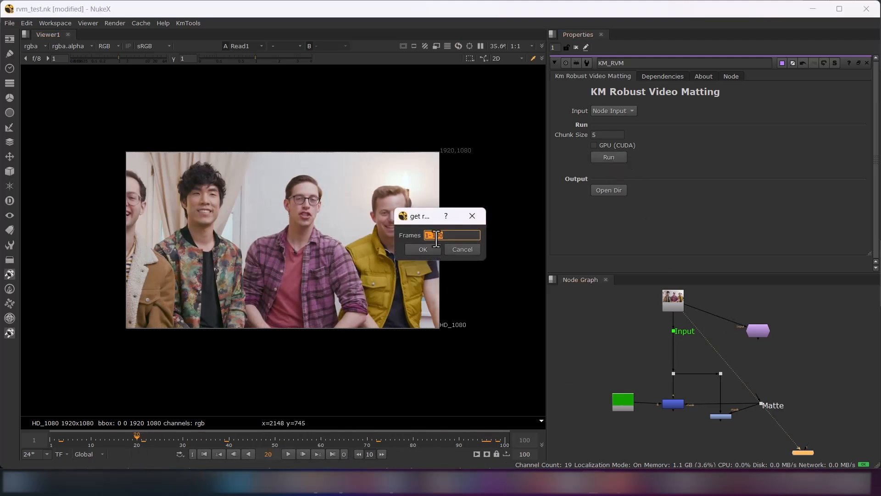
pyautogui.write('20-55')
pyautogui.click(427, 250)
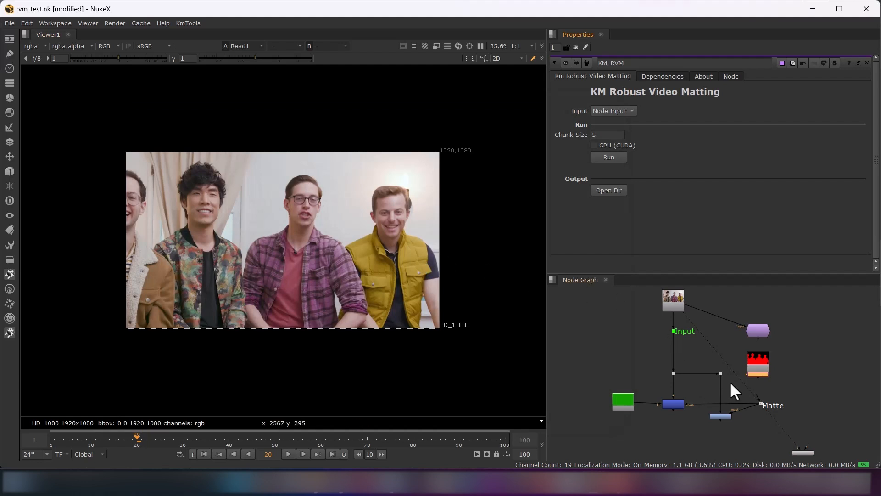
# Check the start-at frame of the generated Read2 node and connect the Matte dot to the Shuffle node below it
pyautogui.doubleClick(759, 363)
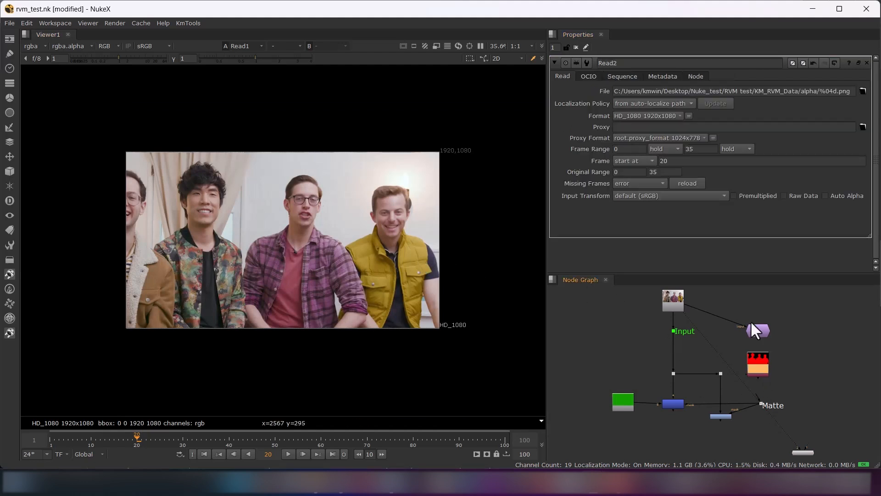
pyautogui.doubleClick(664, 161)
pyautogui.click(762, 386)
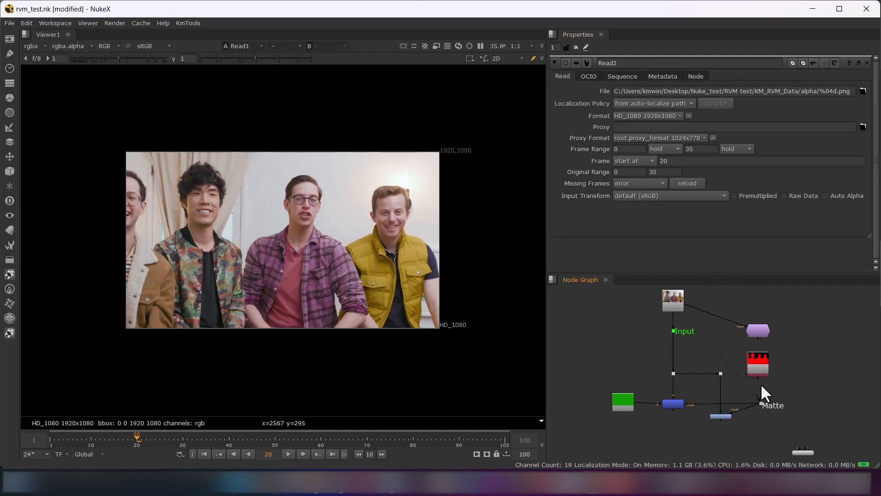
pyautogui.moveTo(760, 368); pyautogui.dragTo(759, 362)
pyautogui.click(797, 377)
# Show Grade2 in the Viewer, set the playback in and out points to frames 20 and 55, and play the range
pyautogui.click(722, 416)
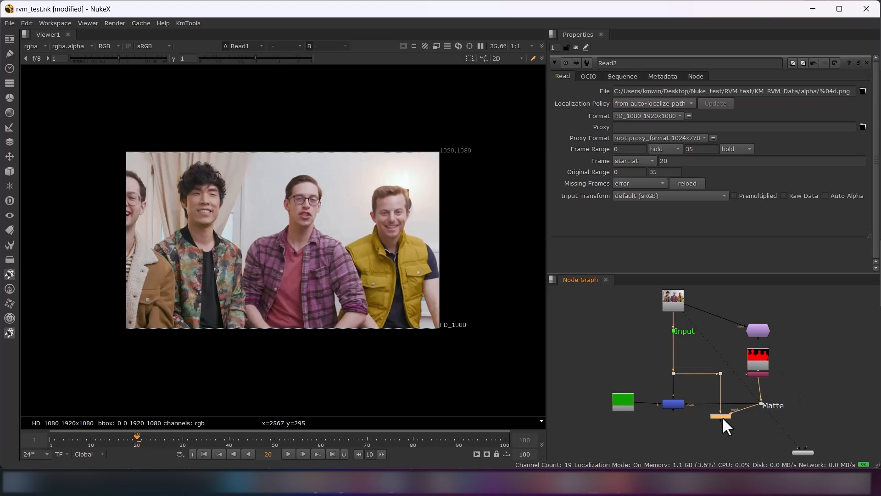
pyautogui.press('1')
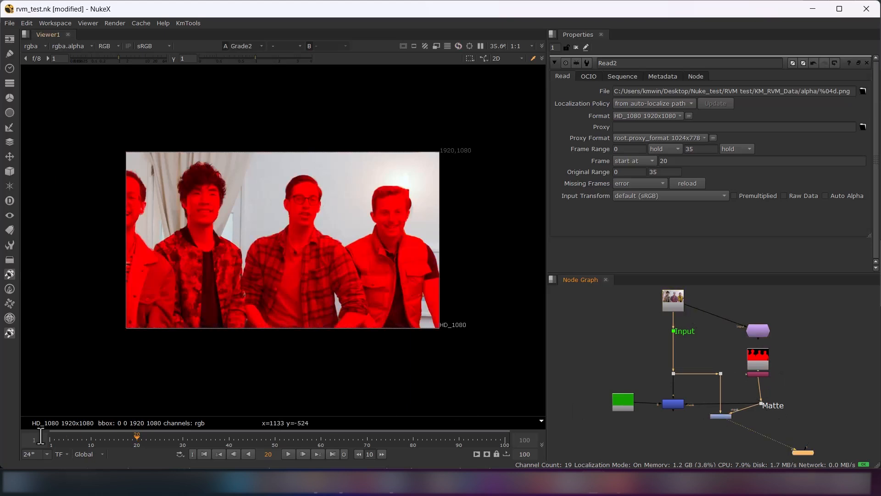
pyautogui.click(192, 453)
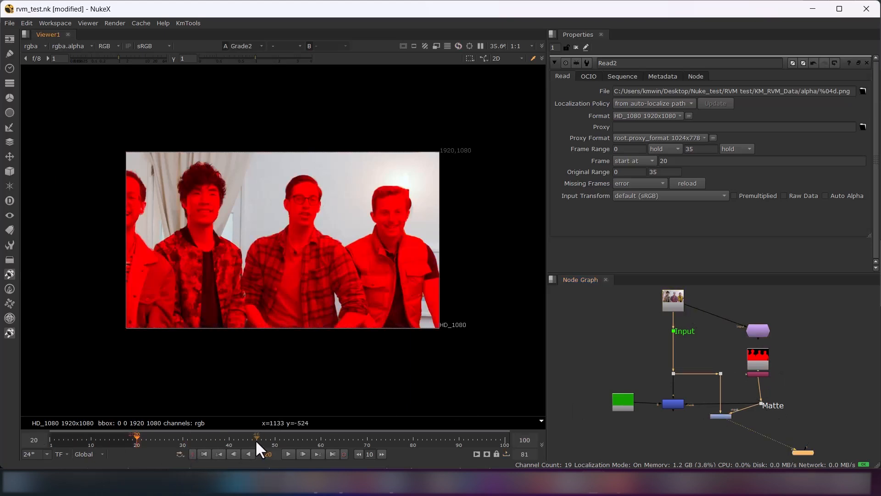
pyautogui.click(297, 442)
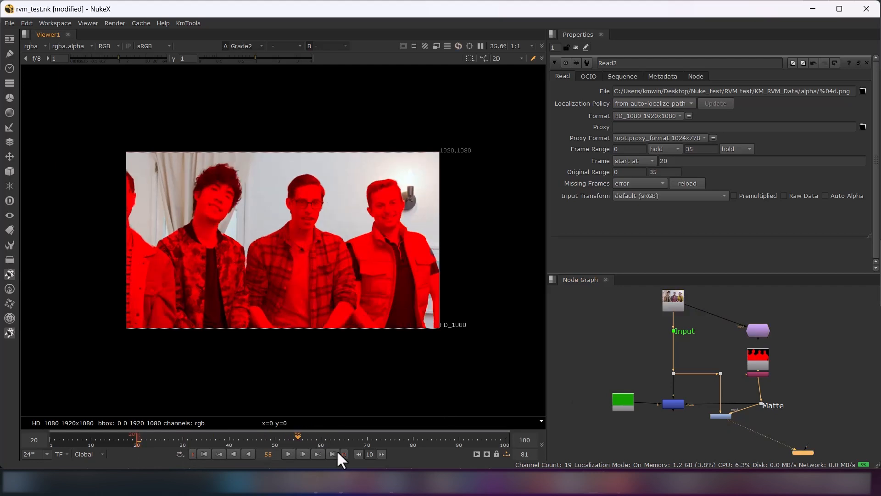
pyautogui.click(345, 454)
pyautogui.click(290, 453)
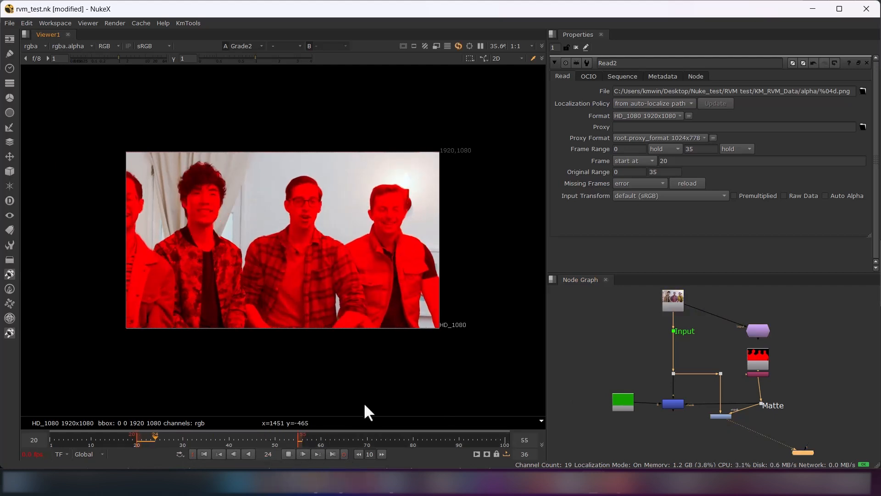
pyautogui.scroll(1, 295, 306)
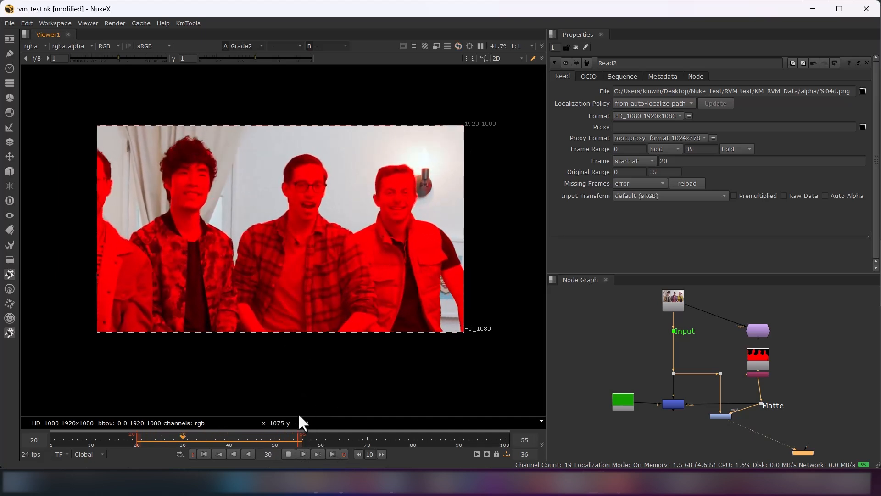
pyautogui.click(287, 454)
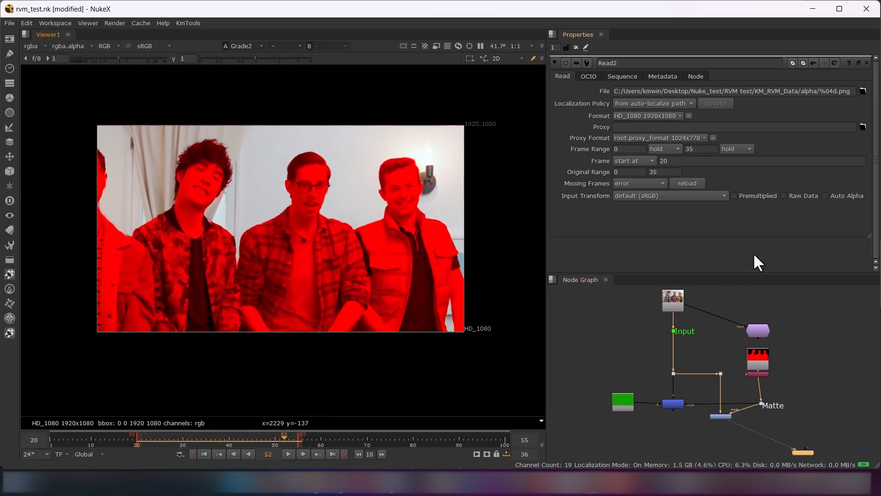
# Open KM_RVM's output directory and look through the PNG sequence in KM_RVM_Data's alpha folder
pyautogui.click(758, 335)
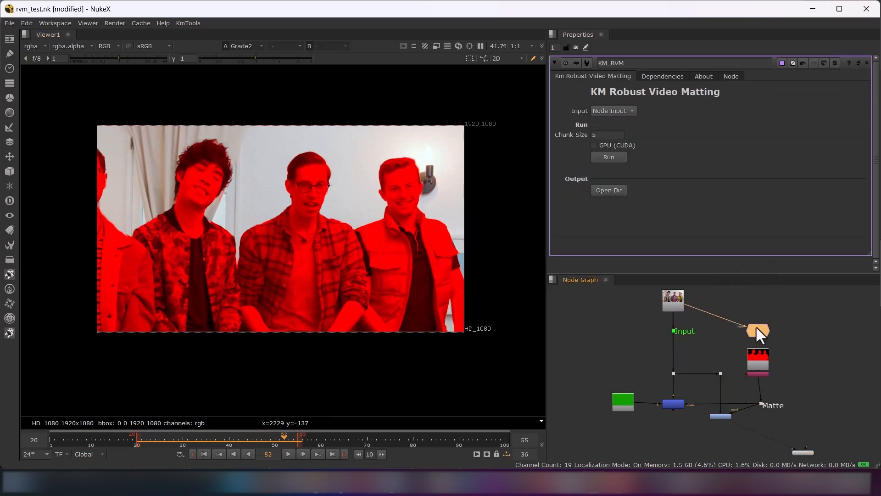
pyautogui.click(614, 192)
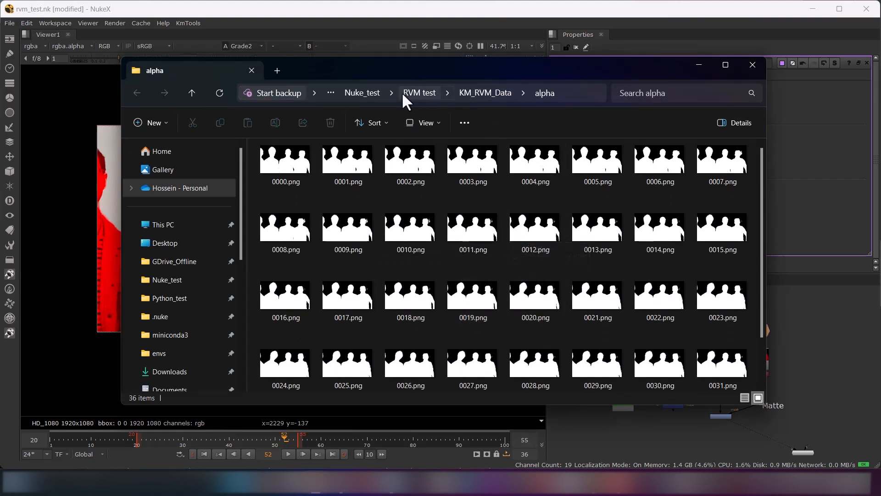
pyautogui.click(419, 92)
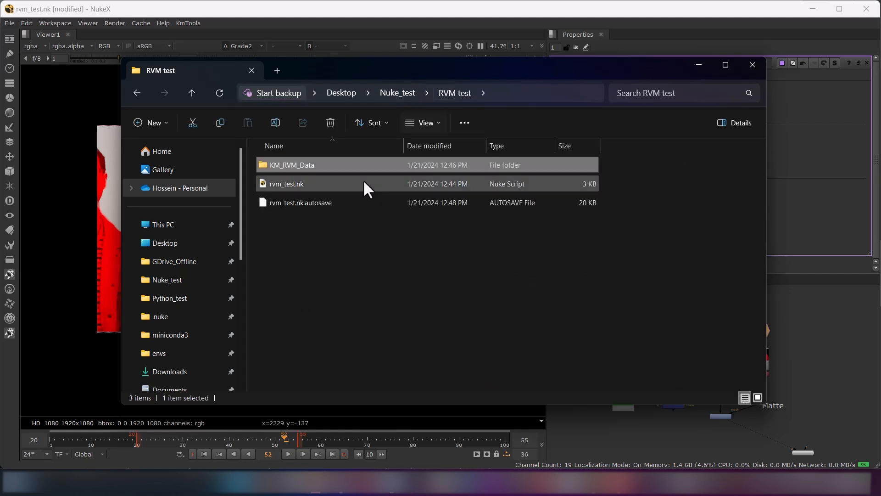
pyautogui.doubleClick(297, 165)
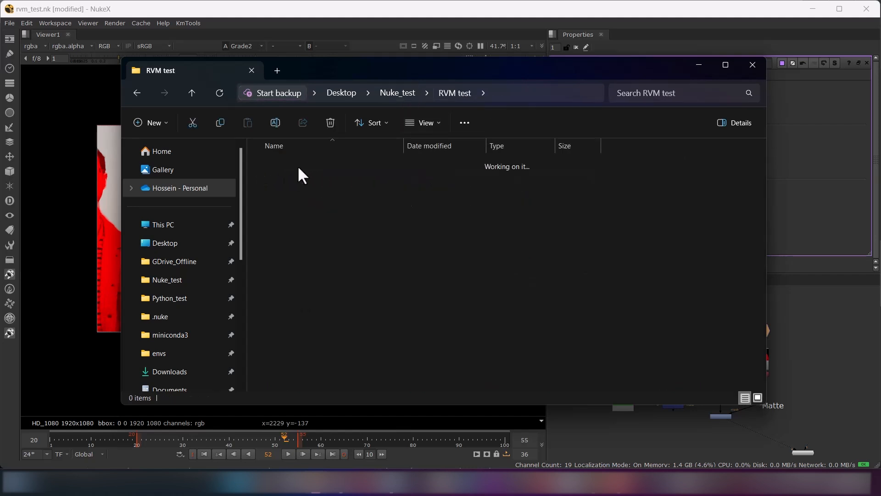
pyautogui.doubleClick(285, 165)
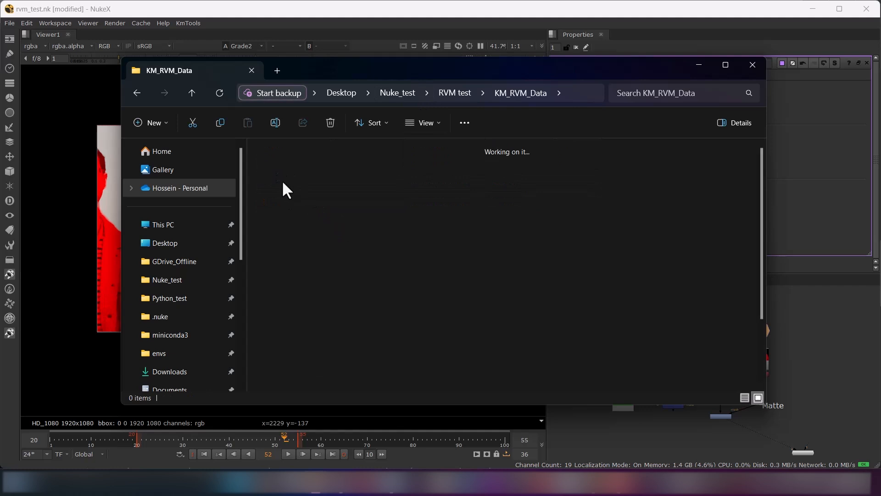
pyautogui.scroll(-3, 444, 316)
pyautogui.scroll(3, 449, 301)
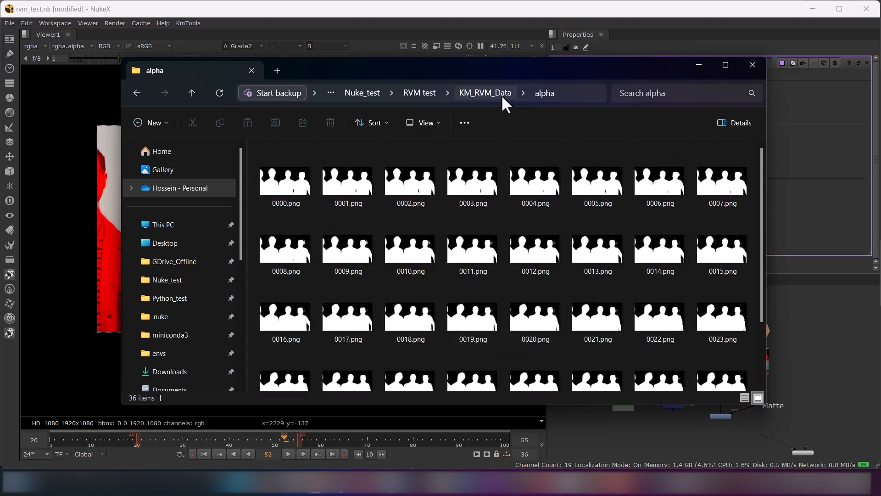
# Look through the input images in KM_RVM_Data's Temp folder and close the folder window
pyautogui.click(495, 93)
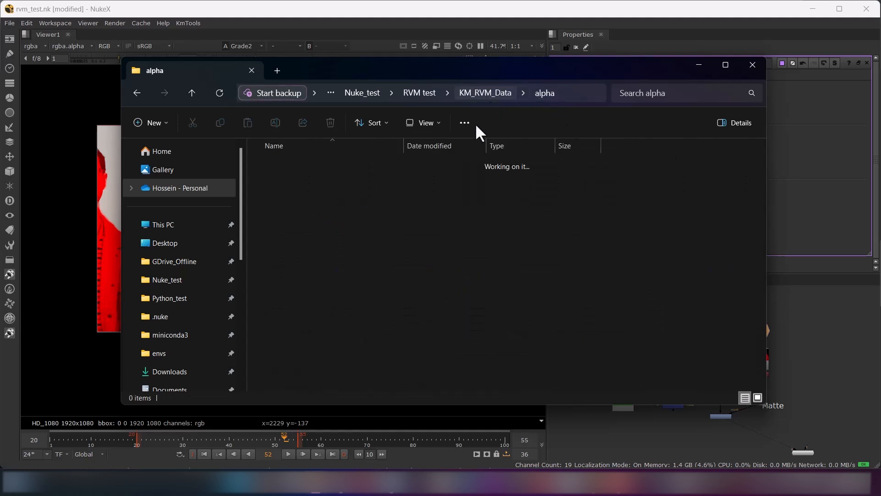
pyautogui.doubleClick(286, 203)
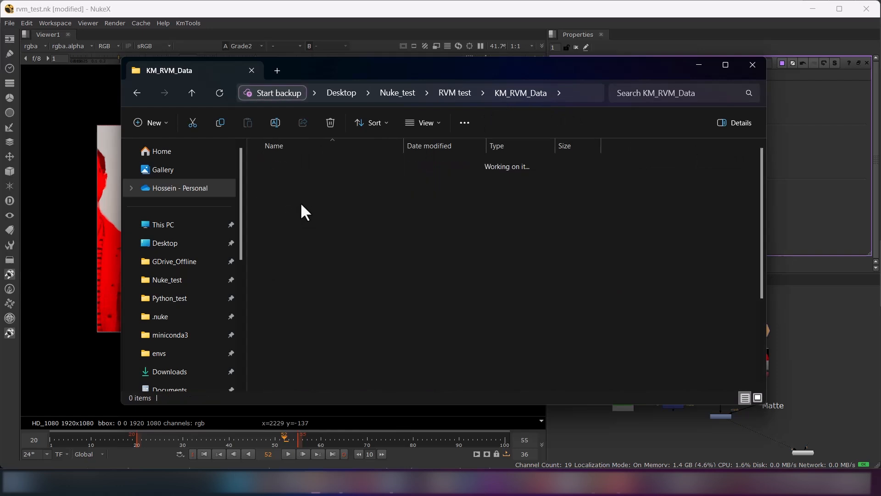
pyautogui.scroll(-3, 410, 293)
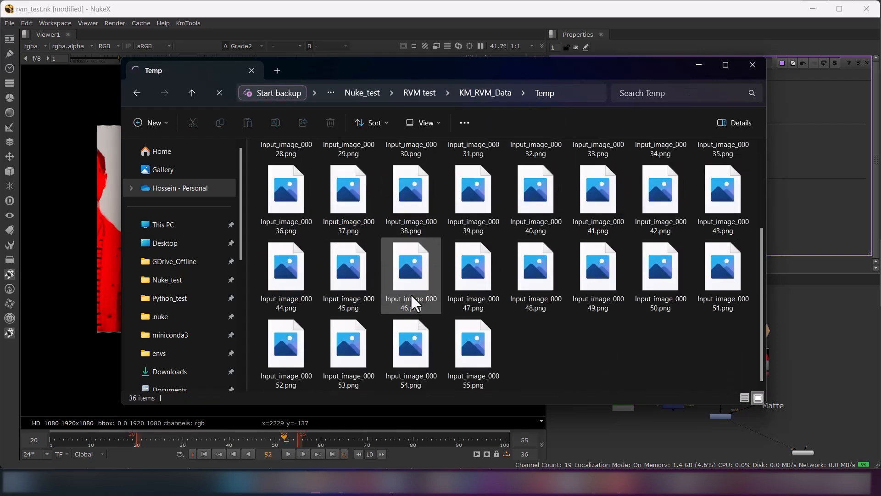
pyautogui.scroll(3, 450, 357)
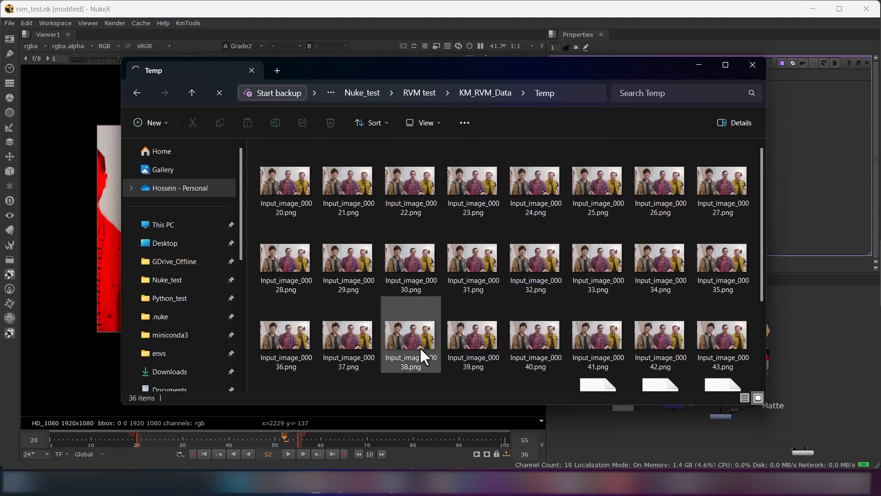
pyautogui.click(754, 66)
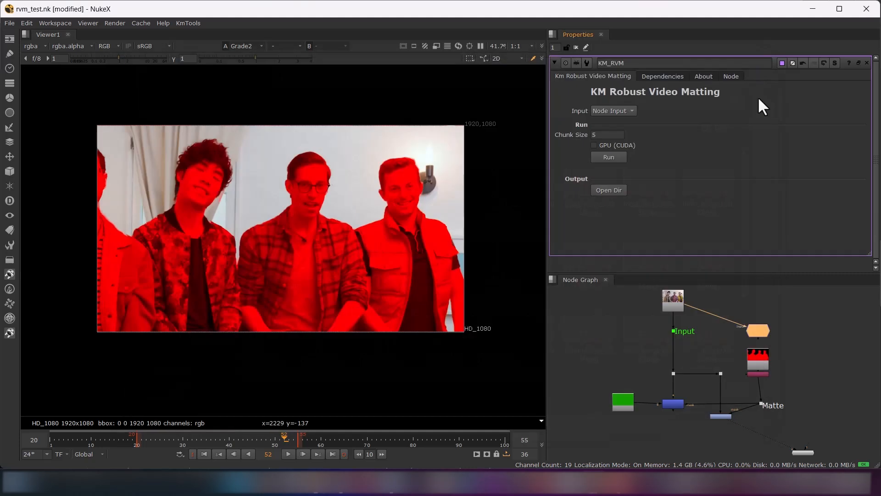
# Disconnect KM_RVM's input from Read1 and add a Write node connected to Read1
pyautogui.click(734, 301)
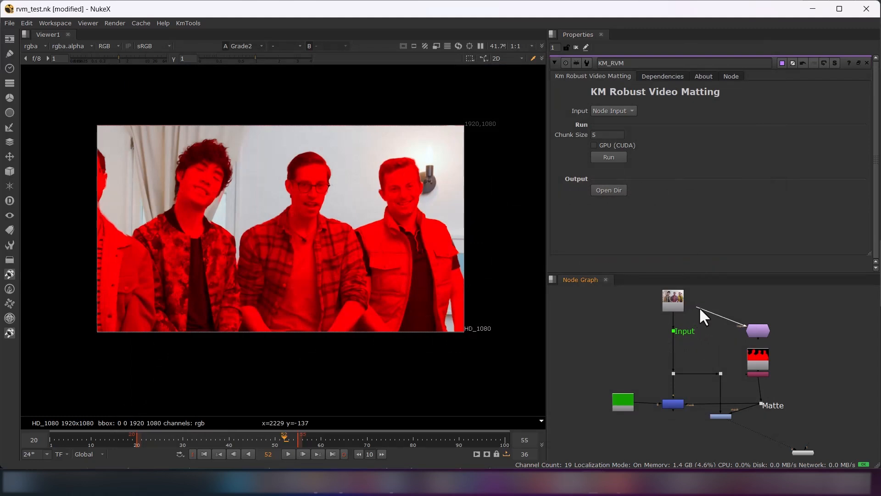
pyautogui.click(758, 330)
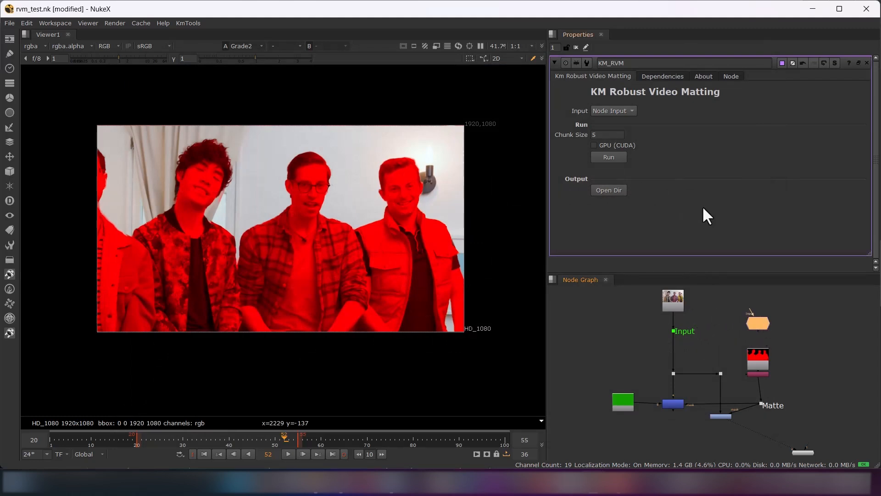
pyautogui.click(620, 328)
pyautogui.press('w')
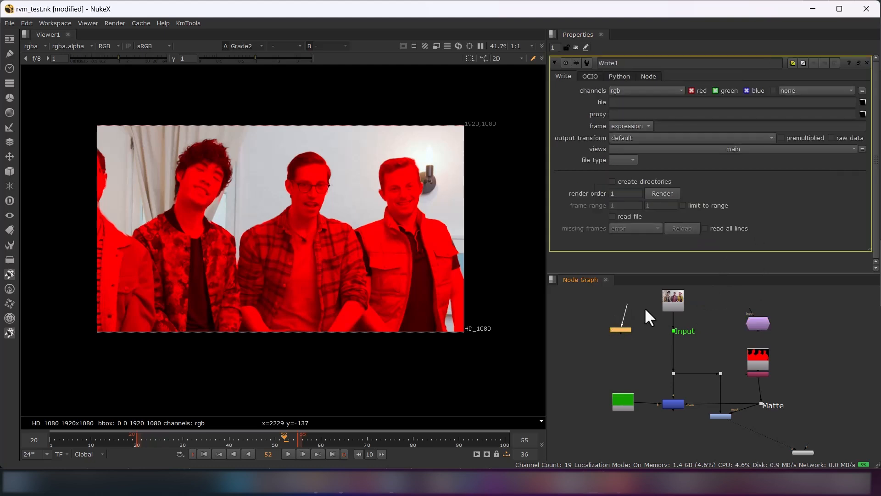
pyautogui.click(614, 354)
pyautogui.click(621, 329)
# Copy the RVM test folder's address and set Write1's file to tmp_input_F20.mp4 in that folder
pyautogui.moveTo(317, 482)
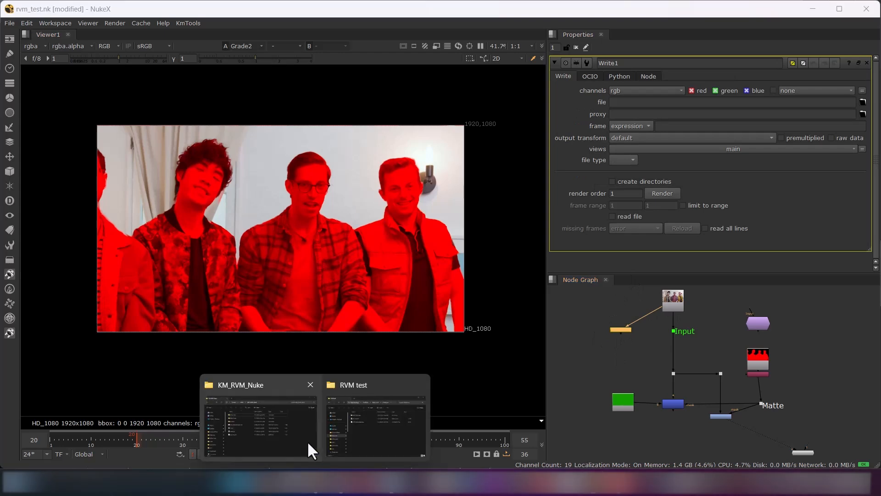
pyautogui.click(372, 423)
pyautogui.rightClick(404, 115)
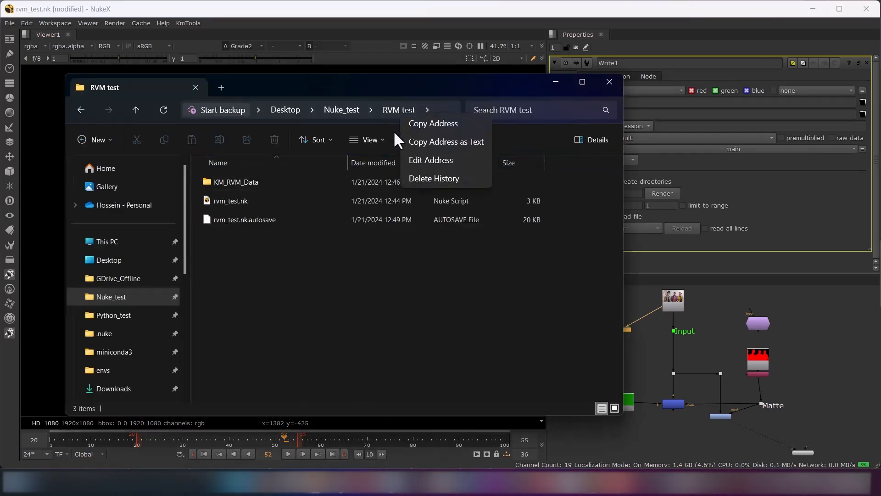
pyautogui.click(464, 128)
pyautogui.click(711, 102)
pyautogui.write('C:\\Users\\kmwin\\Desktop\\Nuke_test\\RVM test')
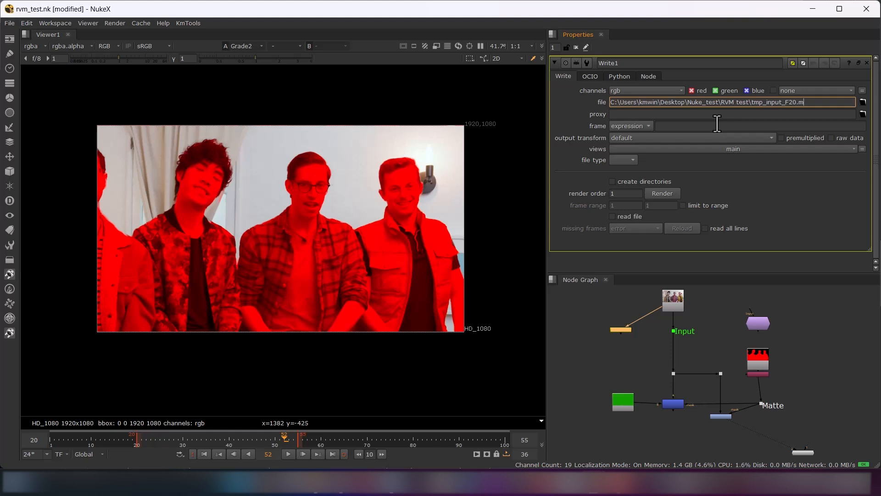
pyautogui.press('Return')
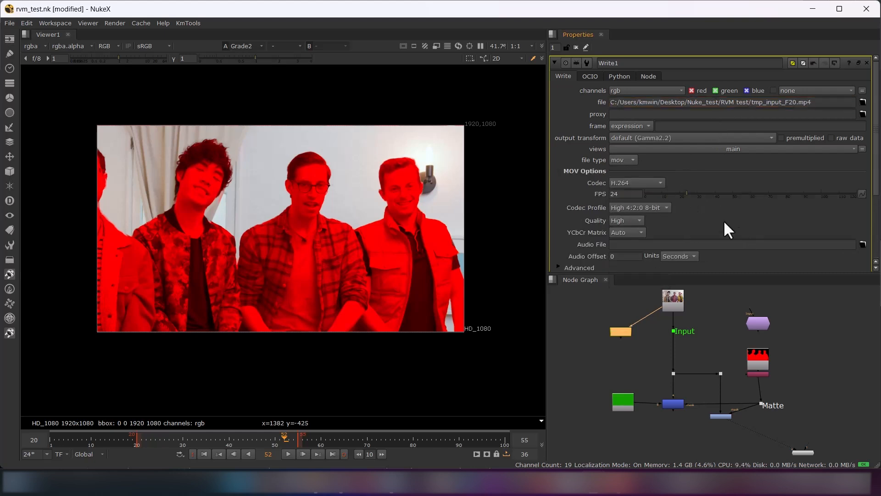
# Set Write1's output transform to sRGB and render the movie from frame 20 to 100
pyautogui.scroll(-4, 754, 204)
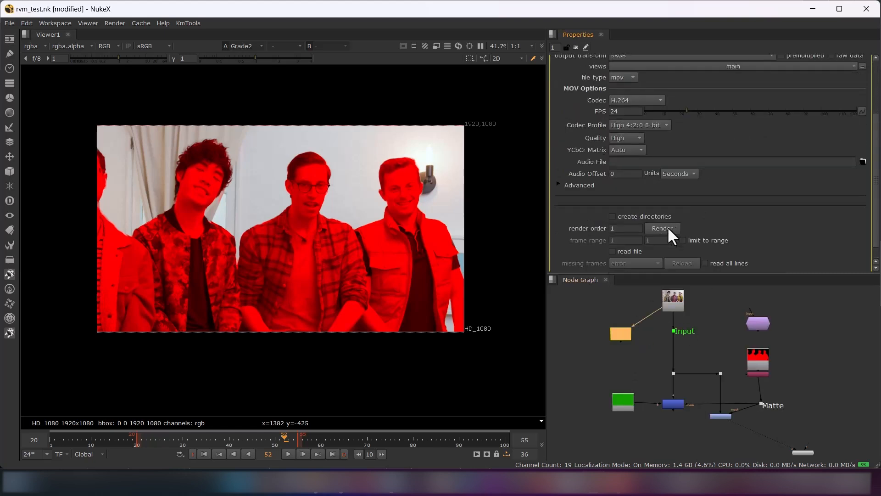
pyautogui.click(662, 228)
pyautogui.click(455, 211)
pyautogui.press('BackSpace')
pyautogui.write('20')
pyautogui.click(440, 258)
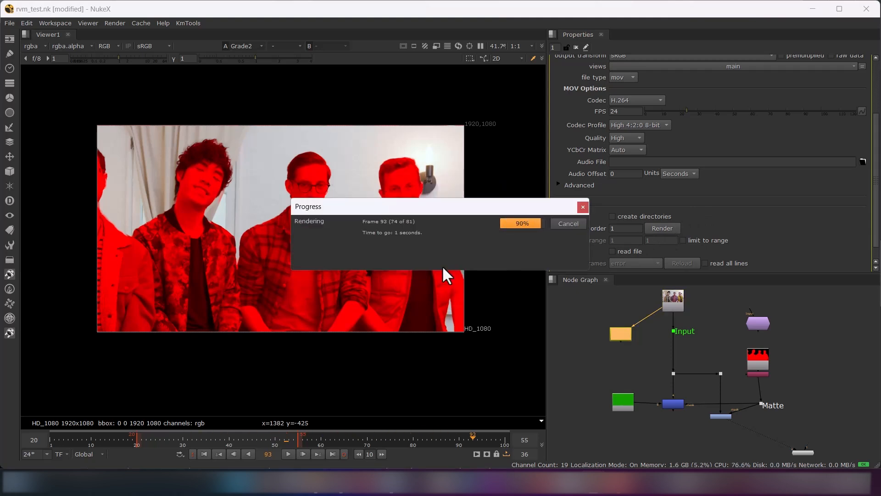
# Open KM_RVM's properties and delete the matte Read2 node together with its Shuffle node
pyautogui.doubleClick(760, 323)
pyautogui.moveTo(794, 343); pyautogui.dragTo(735, 388)
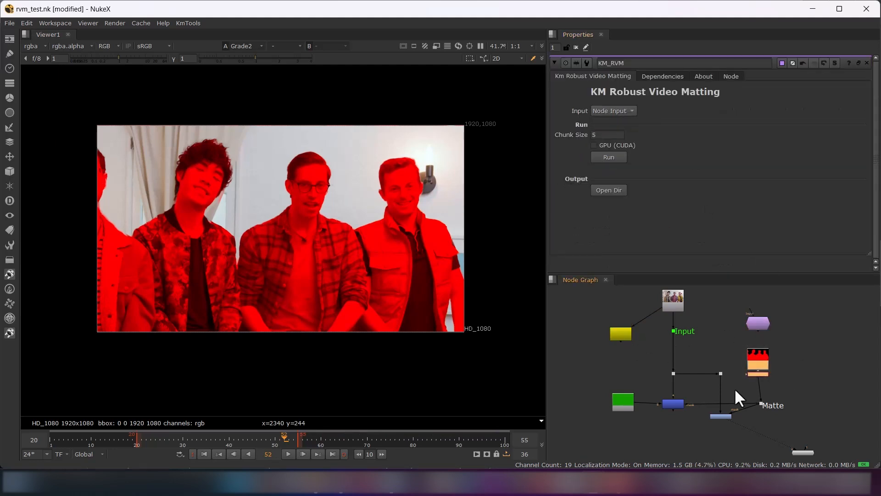
pyautogui.press('Delete')
# Switch KM_RVM's input to File Path and set its filepath to the Write node's tmp_input_F20.mp4 in the RVM test folder
pyautogui.click(762, 320)
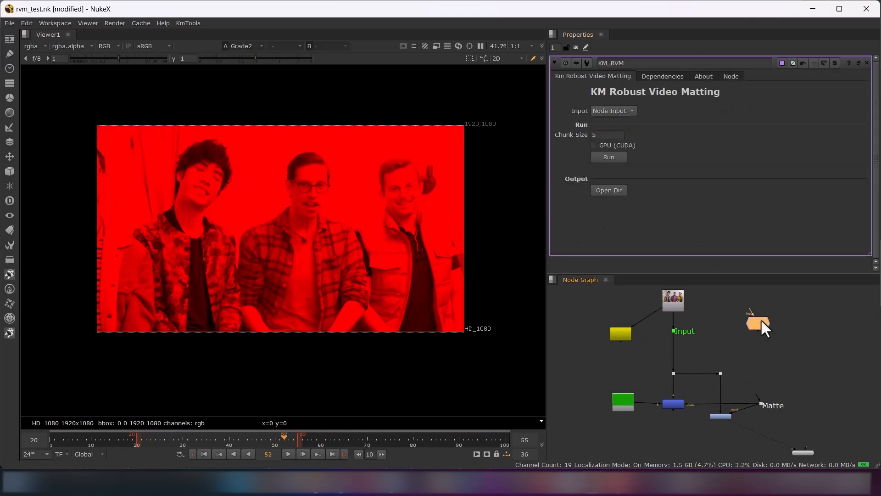
pyautogui.click(623, 124)
pyautogui.moveTo(811, 142); pyautogui.dragTo(525, 141)
pyautogui.press('BackSpace')
pyautogui.write('C:\\Users\\kmwin\\Desktop\\Nuke_test\\RVM test')
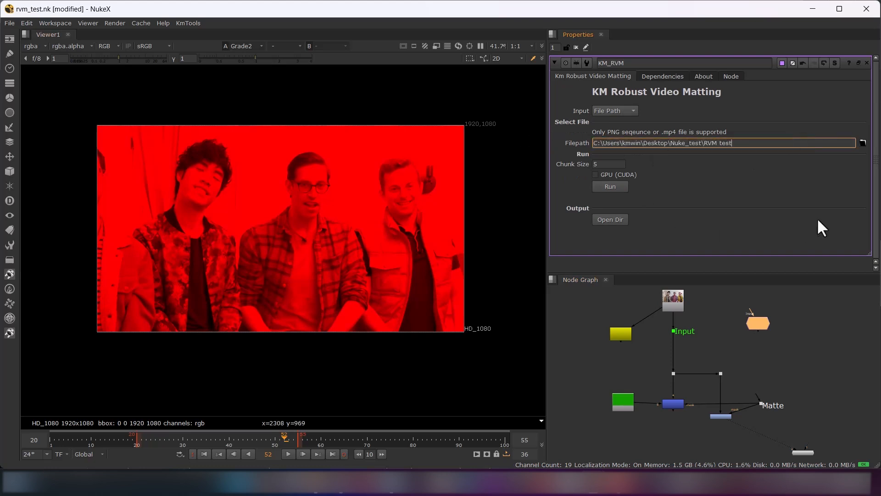
pyautogui.doubleClick(615, 338)
pyautogui.tripleClick(752, 102)
pyautogui.hotkey('ctrl', 'c')
pyautogui.doubleClick(758, 323)
pyautogui.tripleClick(762, 142)
pyautogui.hotkey('ctrl', 'v')
pyautogui.press('Return')
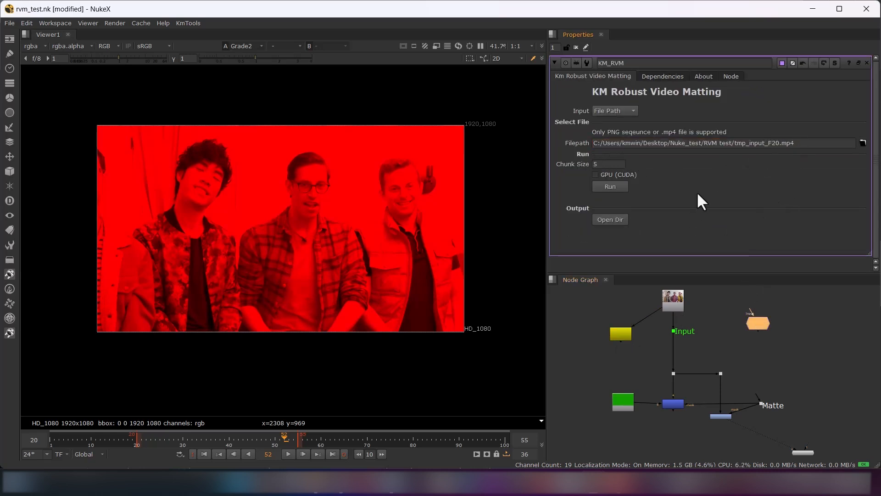
# Run the matting on the file, confirm the start frame, and connect the generated matte Read node to the Matte dot
pyautogui.click(618, 186)
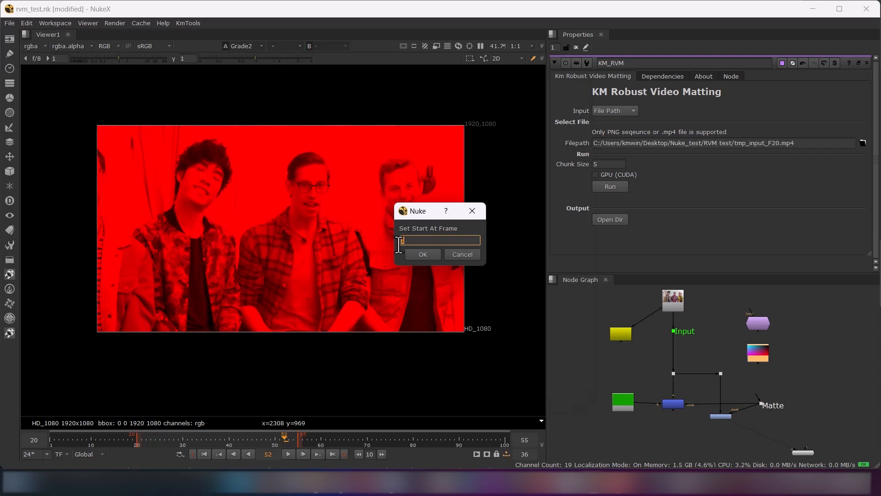
pyautogui.click(422, 255)
pyautogui.moveTo(759, 390); pyautogui.dragTo(758, 368)
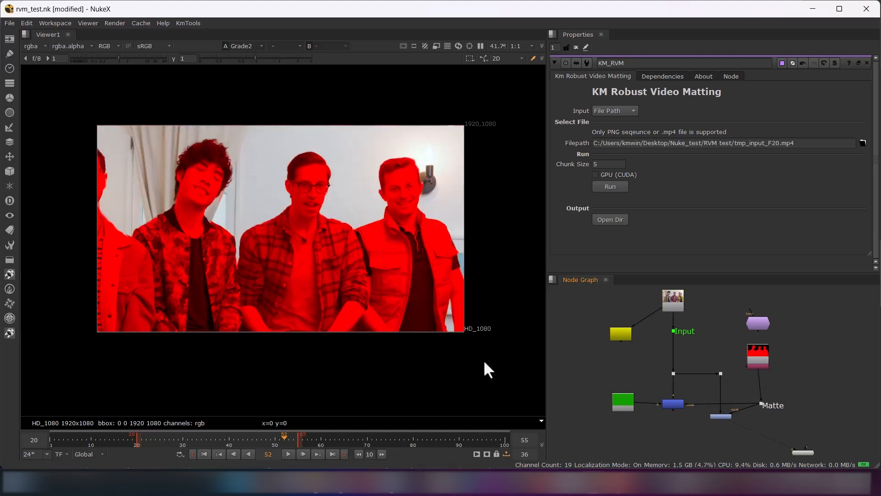
# Extend the playback range to frame 100 and play back both the Grade2 matte overlay and the Keymix1 composite
pyautogui.moveTo(300, 435); pyautogui.dragTo(505, 436)
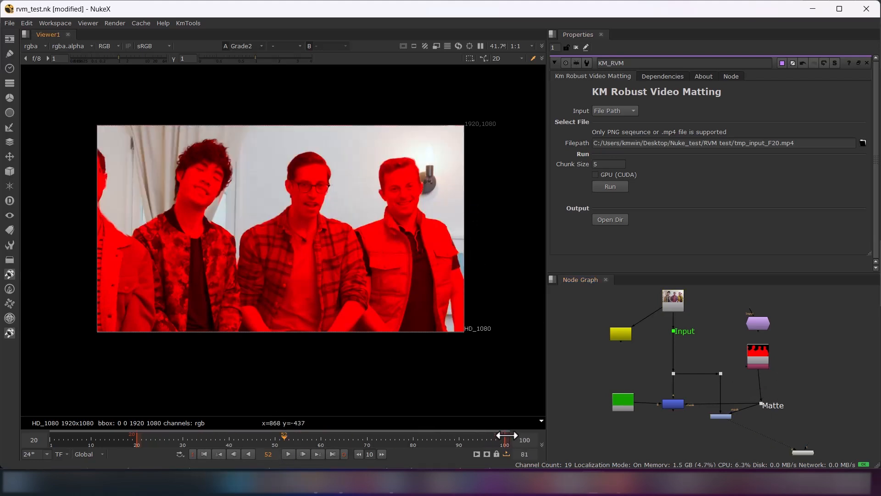
pyautogui.click(288, 453)
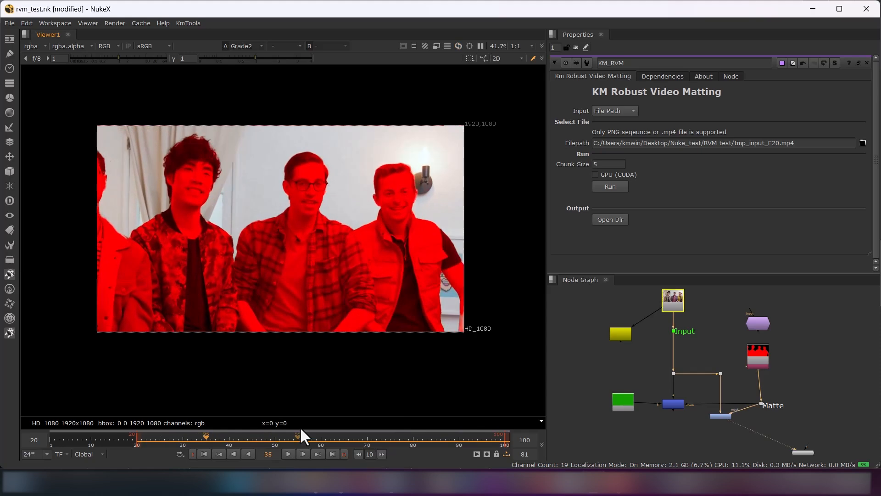
pyautogui.click(701, 414)
pyautogui.click(674, 404)
pyautogui.press('1')
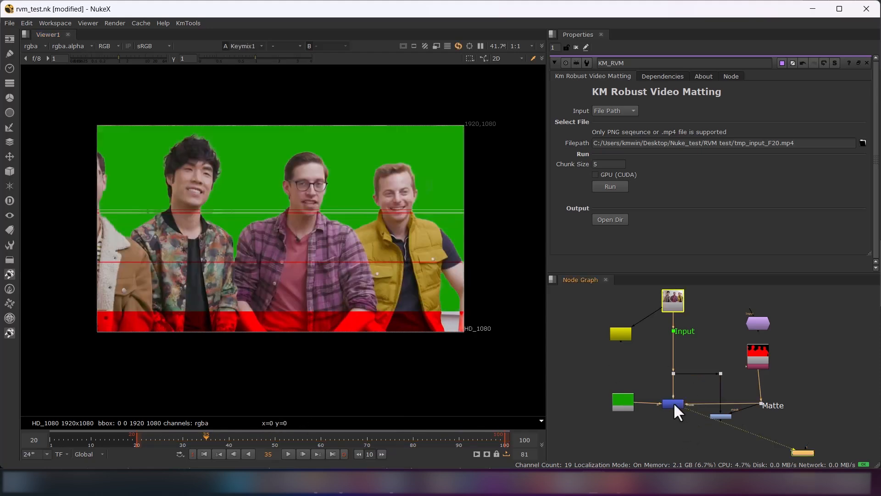
pyautogui.click(290, 453)
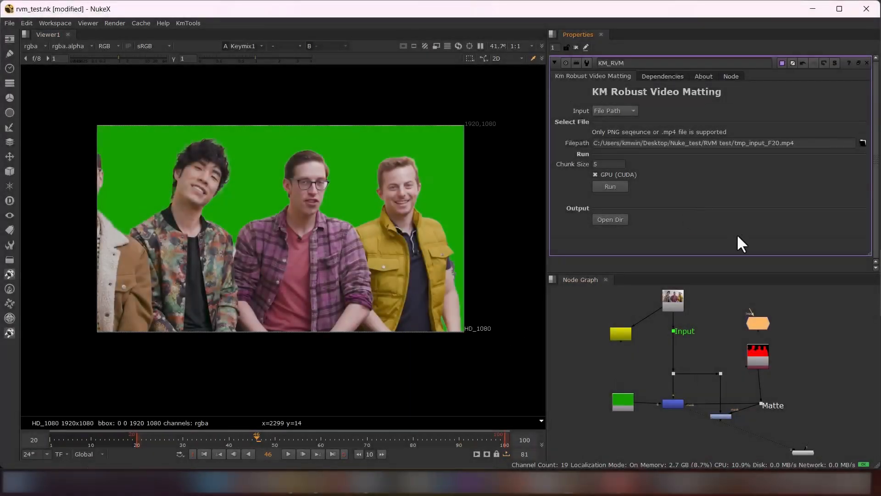
# Try to run KM_RVM on the clip with GPU (CUDA) enabled, and close its command window
pyautogui.click(610, 186)
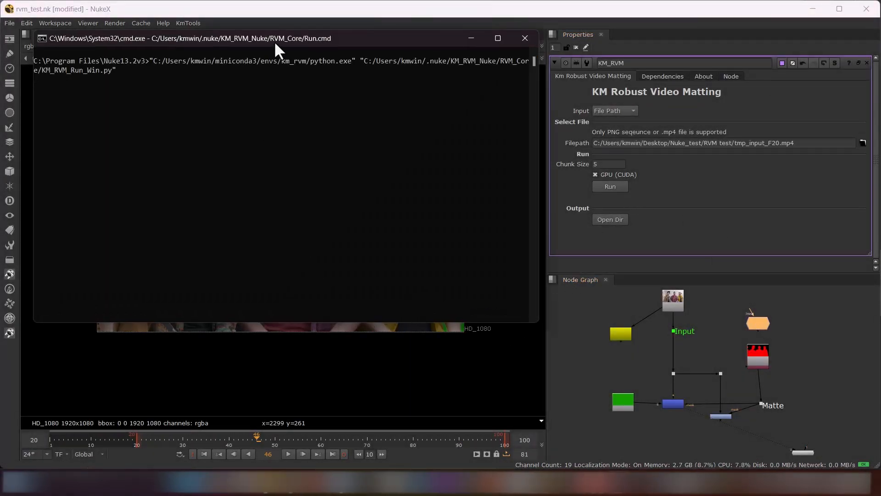
pyautogui.moveTo(274, 43); pyautogui.dragTo(297, 113)
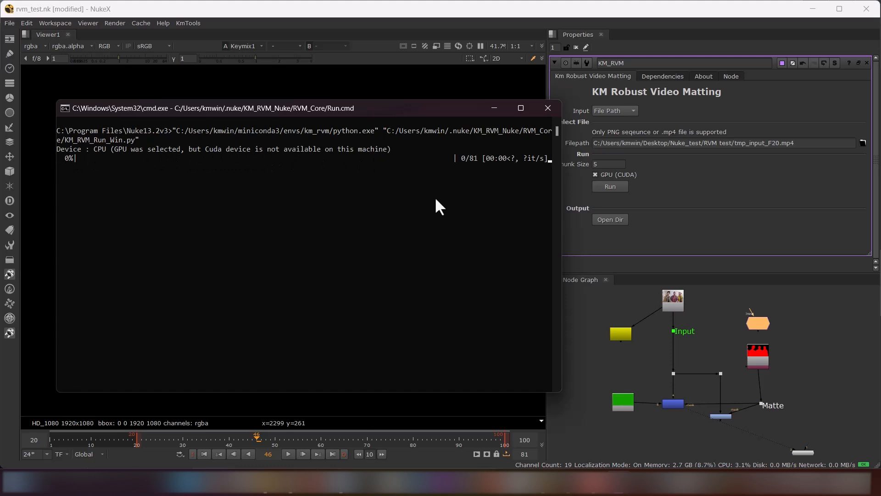
pyautogui.click(554, 108)
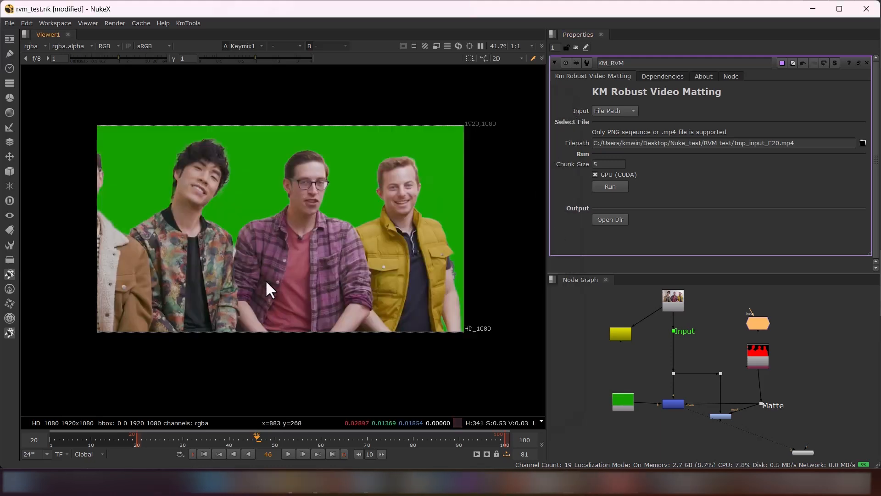
# Switch to the KM_RVM_Nuke window in File Explorer, open the miniconda3 folder and examine its full path
pyautogui.moveTo(305, 483)
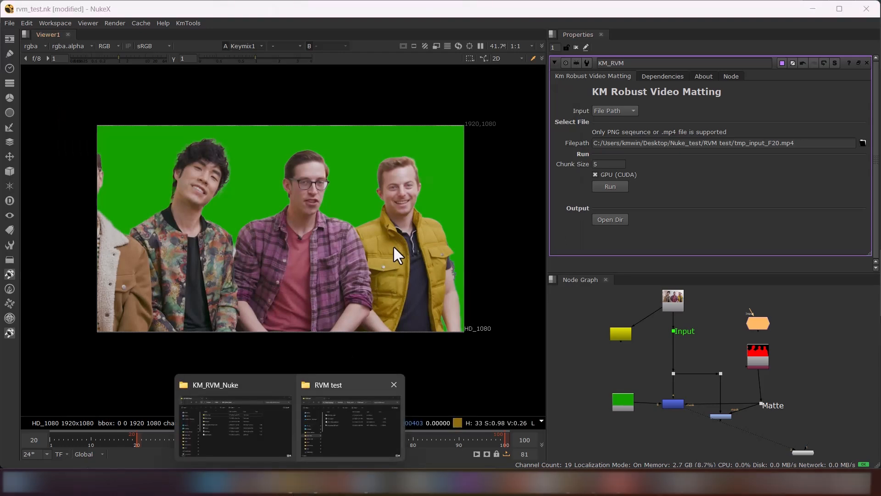
pyautogui.click(246, 417)
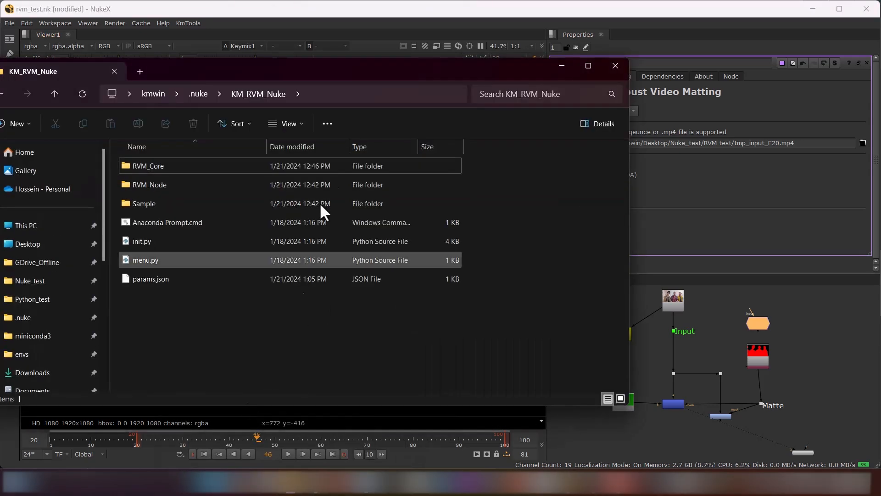
pyautogui.moveTo(341, 64); pyautogui.dragTo(417, 74)
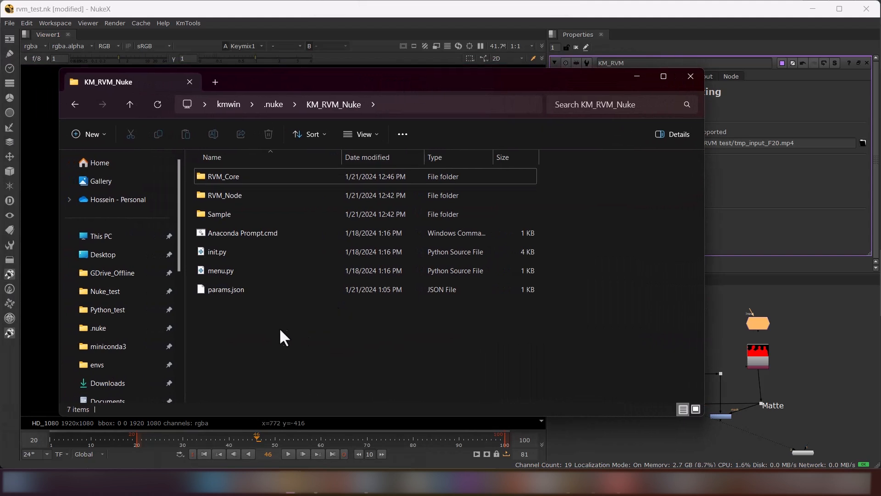
pyautogui.click(146, 348)
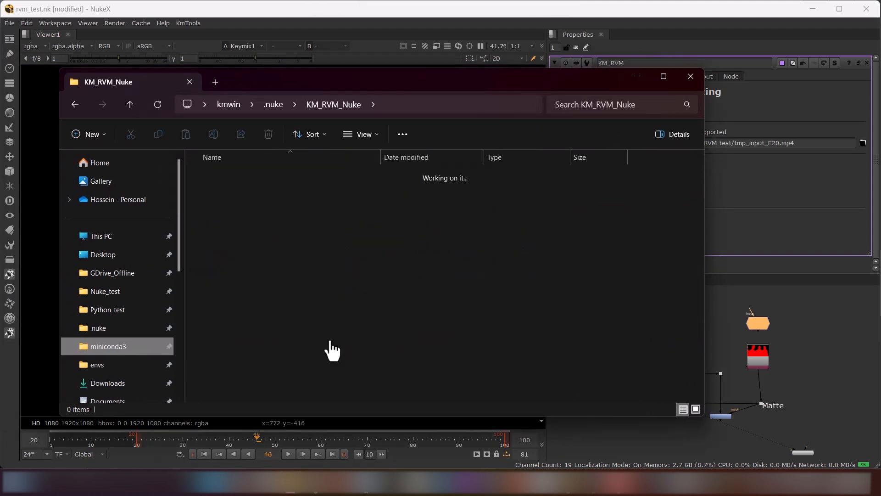
pyautogui.click(372, 104)
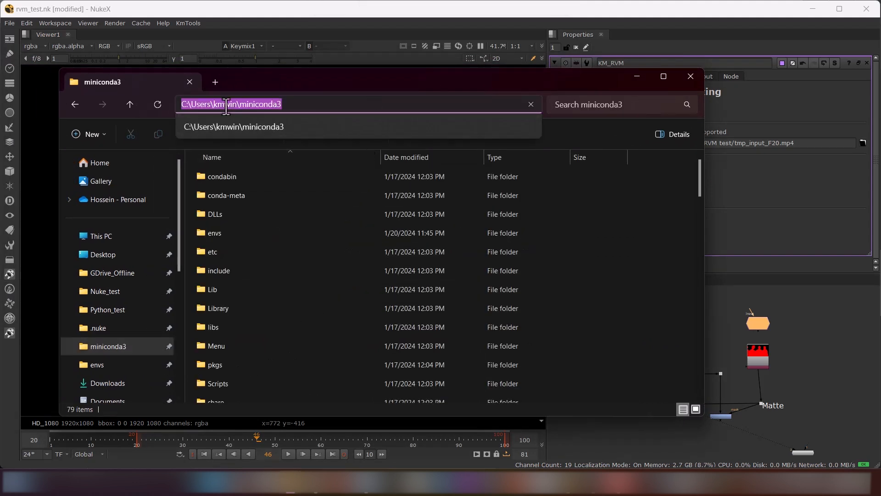
pyautogui.click(207, 104)
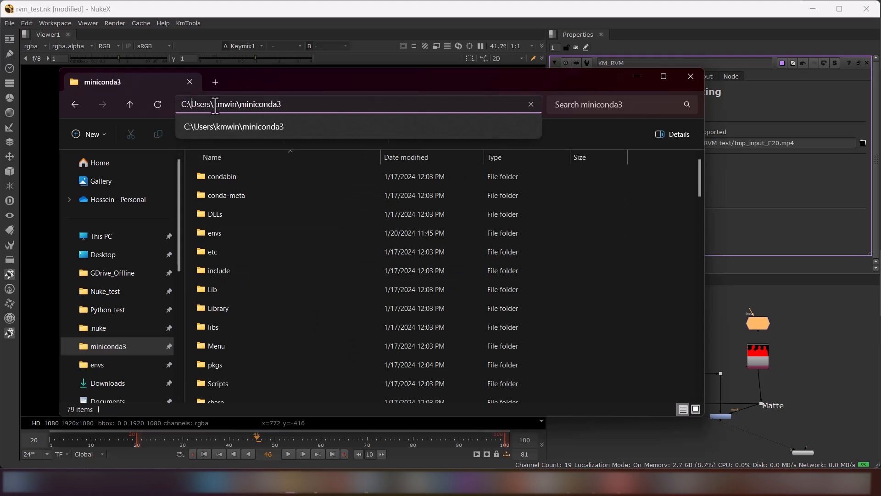
pyautogui.doubleClick(220, 104)
pyautogui.click(651, 236)
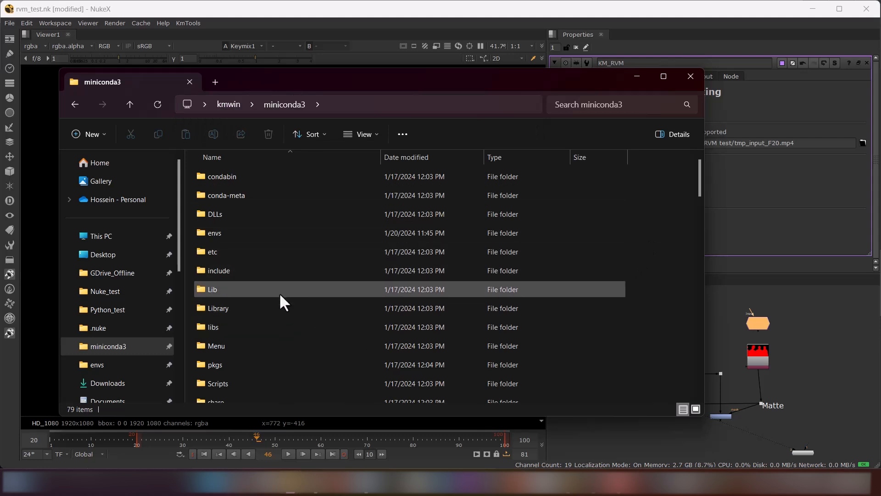
# Delete the km_rvm environment folder from miniconda3's envs folder
pyautogui.doubleClick(257, 234)
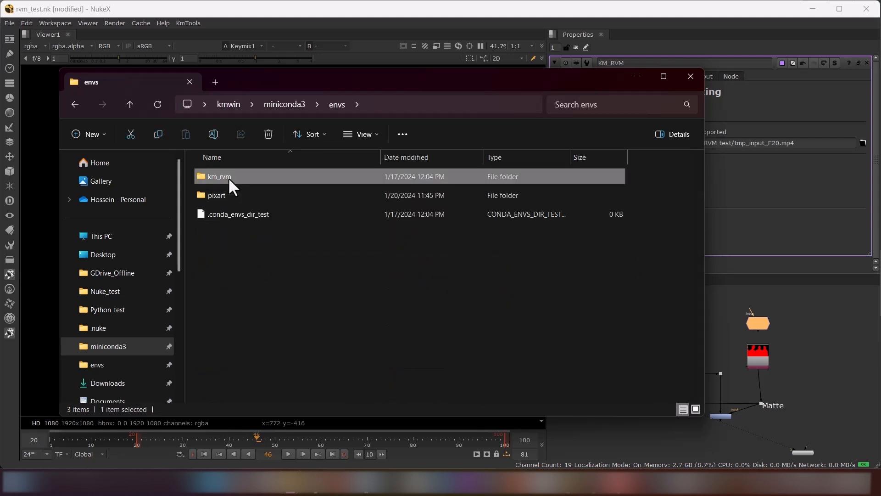
pyautogui.rightClick(228, 177)
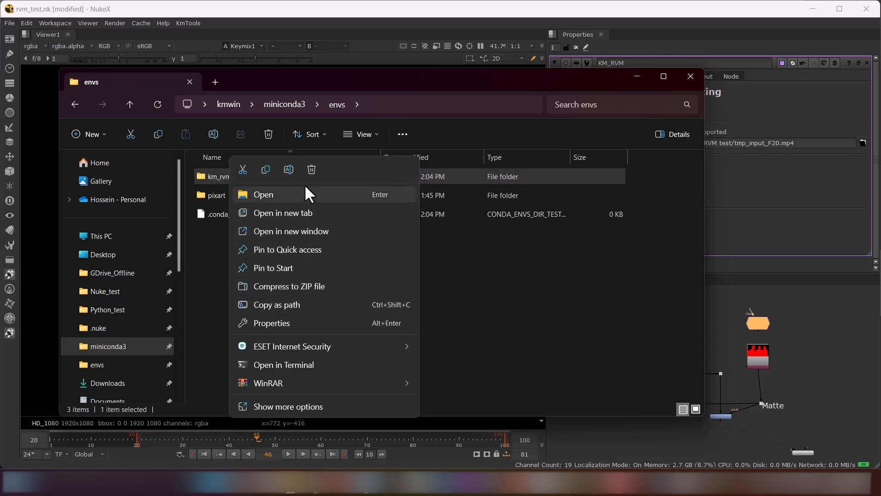
pyautogui.press('Escape')
pyautogui.press('Delete')
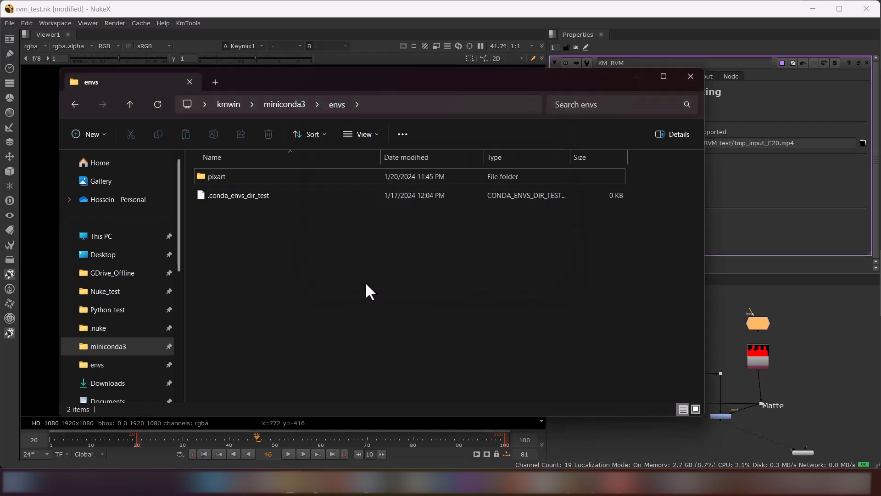
# Switch to the plugin's GitHub README in Chrome and open Anaconda Prompt (Miniconda3) side by side with it
pyautogui.click(315, 489)
pyautogui.scroll(1, 336, 415)
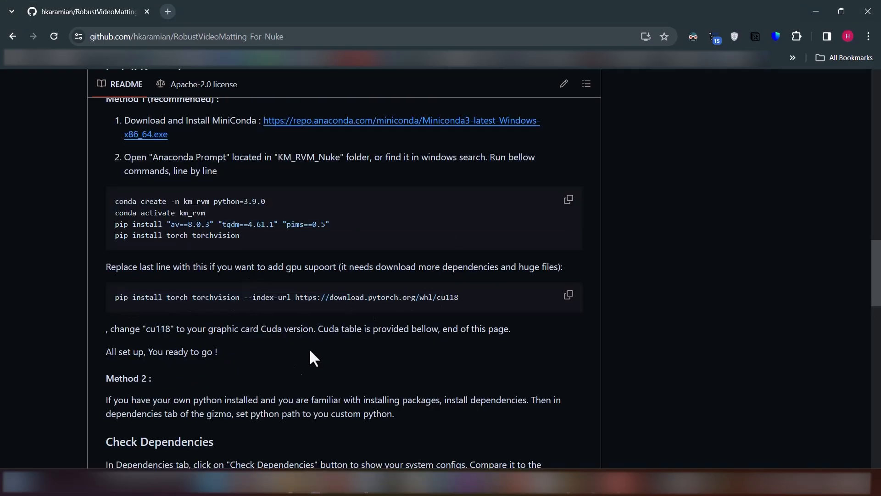
pyautogui.click(202, 481)
pyautogui.write('ana')
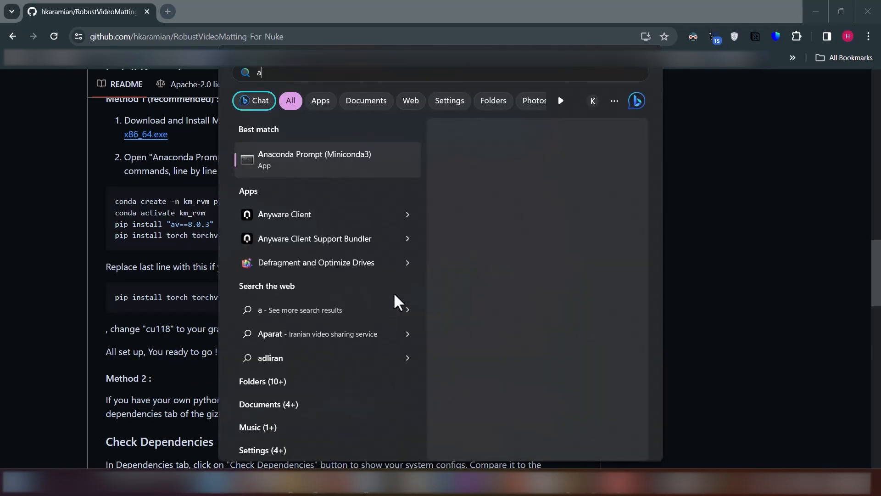
pyautogui.click(271, 157)
pyautogui.moveTo(331, 67); pyautogui.dragTo(879, 147)
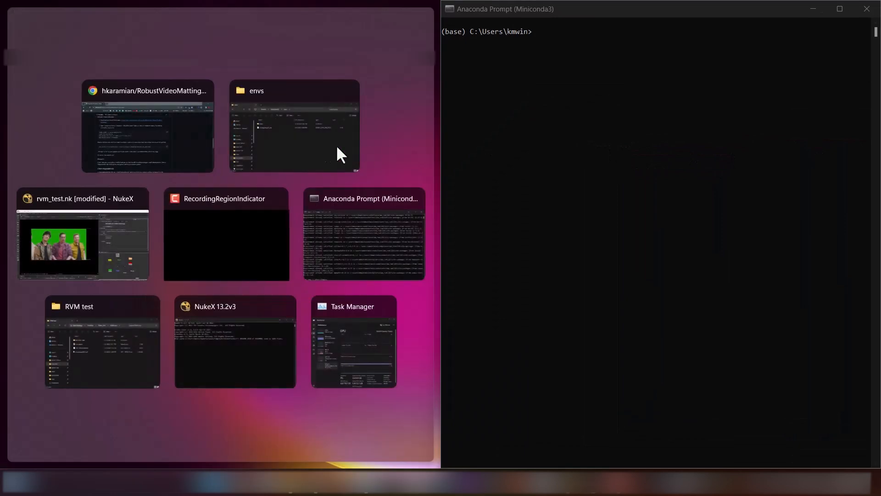
pyautogui.click(124, 127)
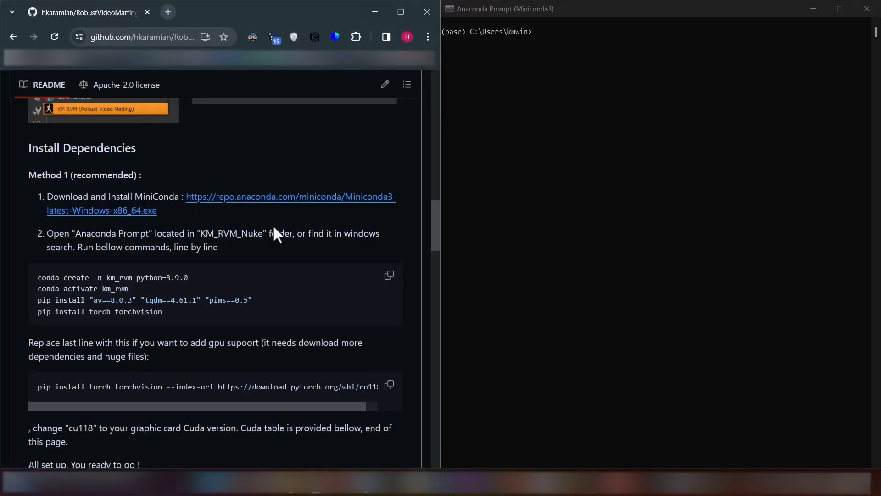
pyautogui.click(555, 279)
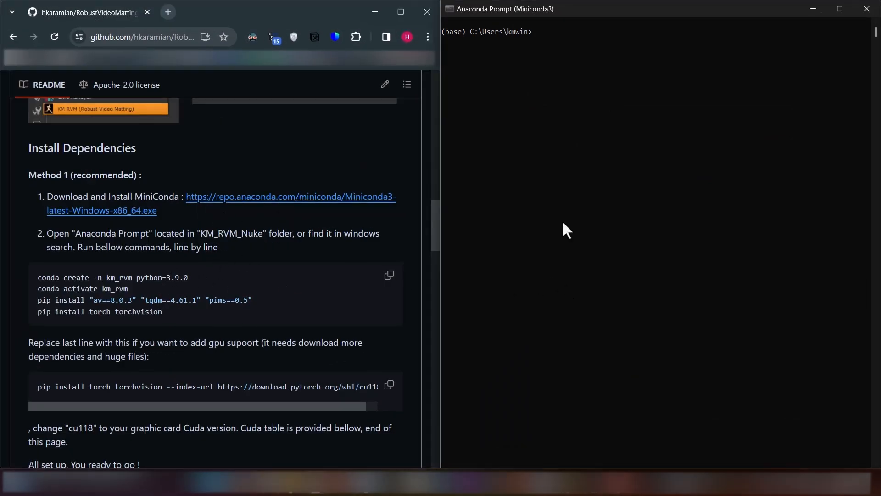
# Run the README's "conda create -n km_rvm python=3.9.0" command in Anaconda Prompt and confirm the package installation
pyautogui.moveTo(190, 277); pyautogui.dragTo(37, 278)
pyautogui.hotkey('ctrl', 'c')
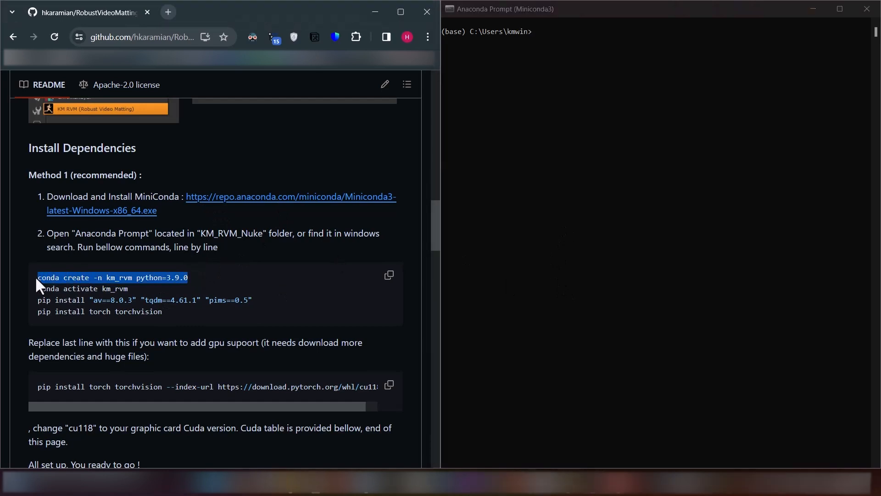
pyautogui.click(599, 181)
pyautogui.hotkey('ctrl', 'v')
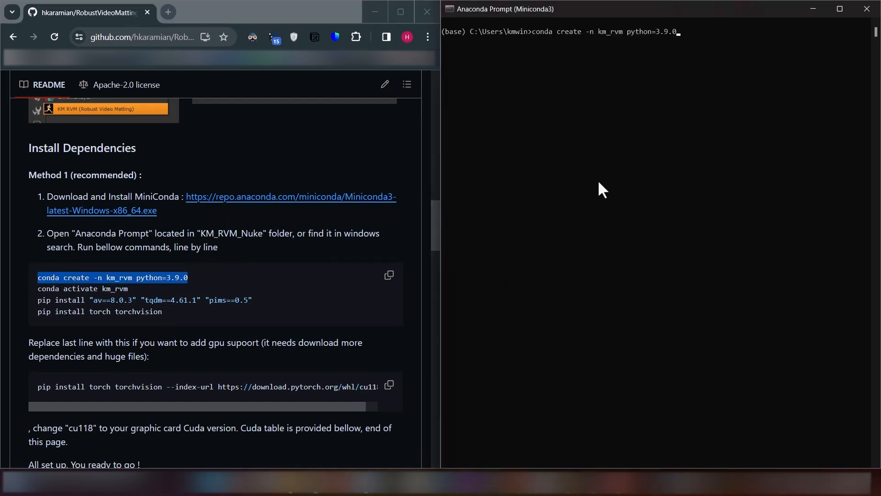
pyautogui.press('Return')
pyautogui.moveTo(128, 288); pyautogui.dragTo(37, 289)
pyautogui.click(555, 306)
pyautogui.write('y')
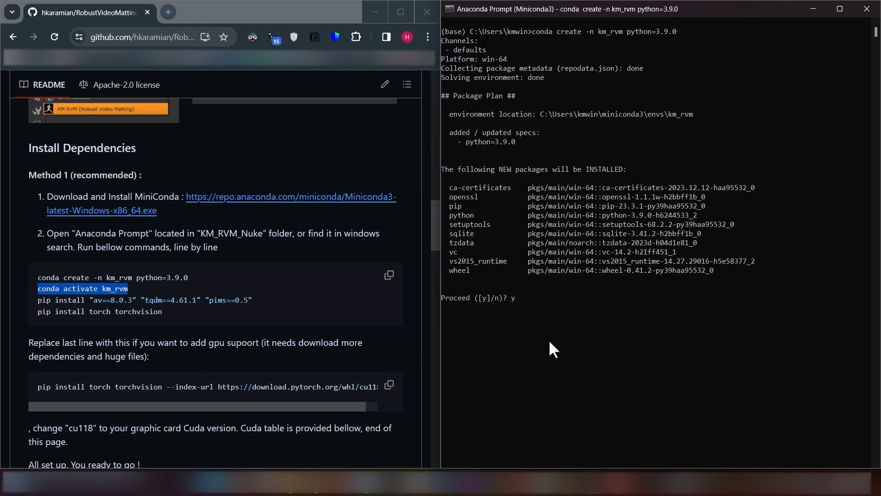
pyautogui.press('Return')
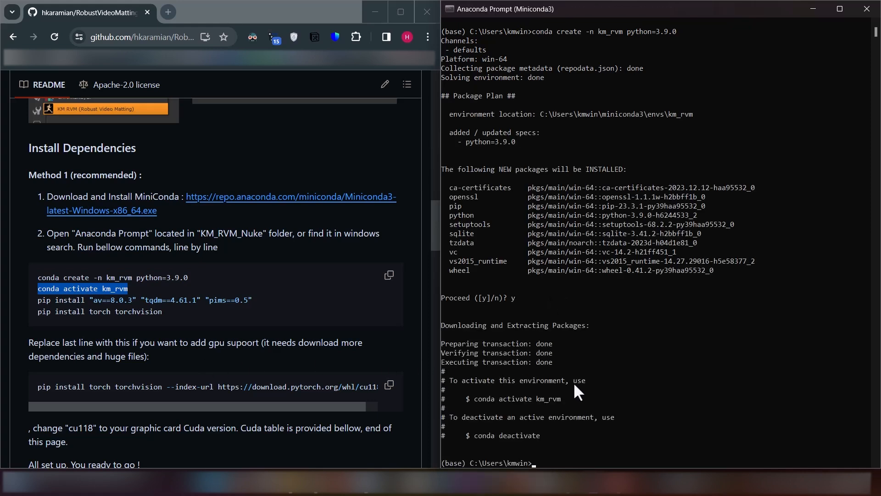
# Copy "conda activate km_rvm" from the README and run it in Anaconda Prompt
pyautogui.scroll(-1, 574, 386)
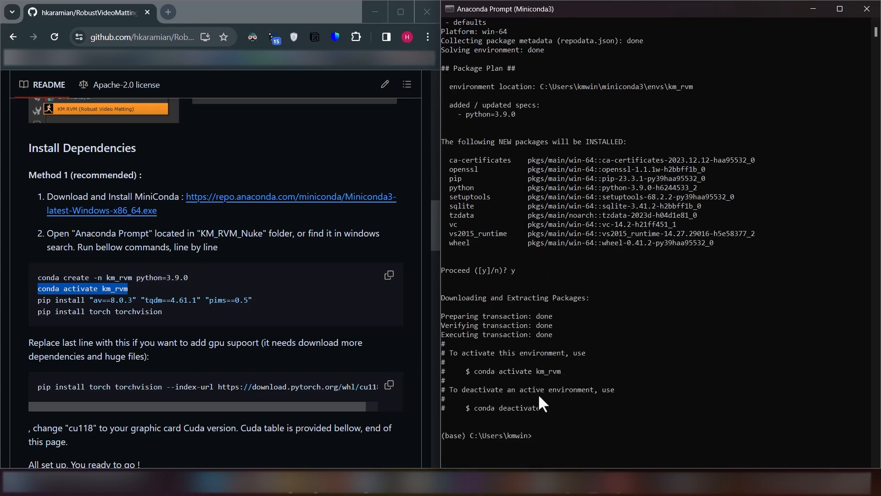
pyautogui.rightClick(124, 290)
pyautogui.click(163, 115)
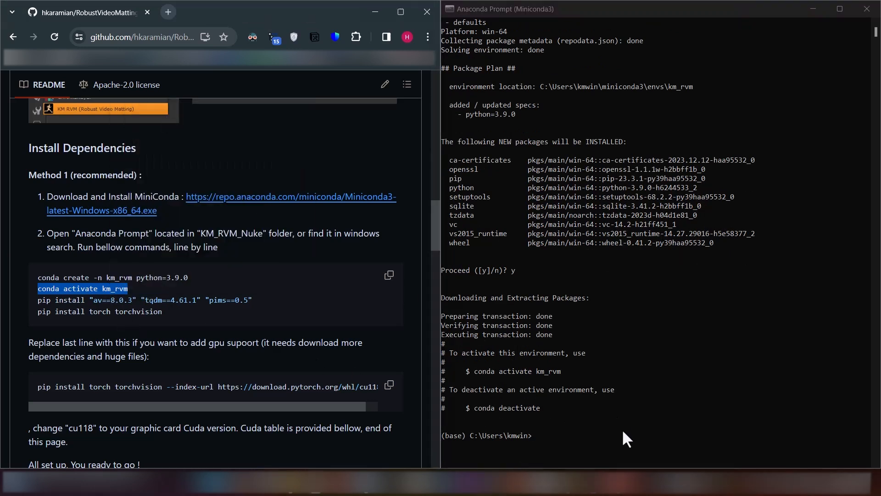
pyautogui.click(574, 441)
pyautogui.hotkey('ctrl', 'v')
pyautogui.press('Return')
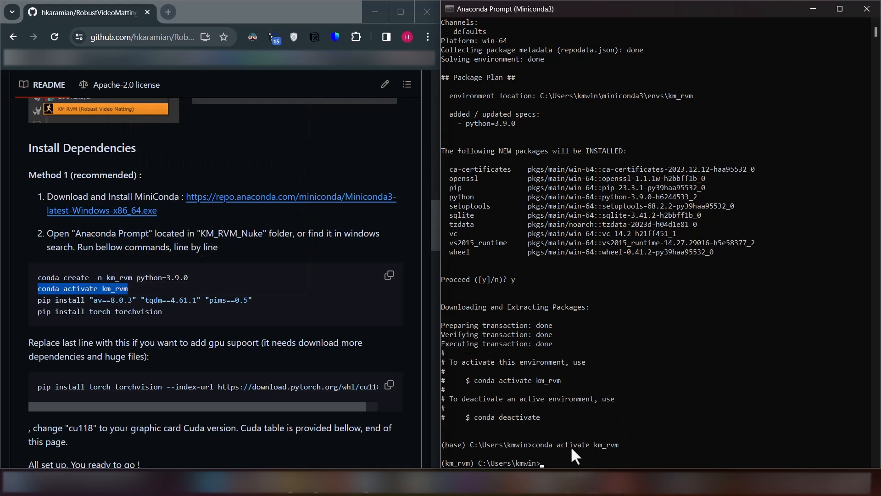
# Copy the README's pip install command for av==8.0.3, tqdm==4.61.1 and pims==0.5 and run it in the km_rvm environment
pyautogui.moveTo(276, 301); pyautogui.dragTo(38, 302)
pyautogui.rightClick(47, 301)
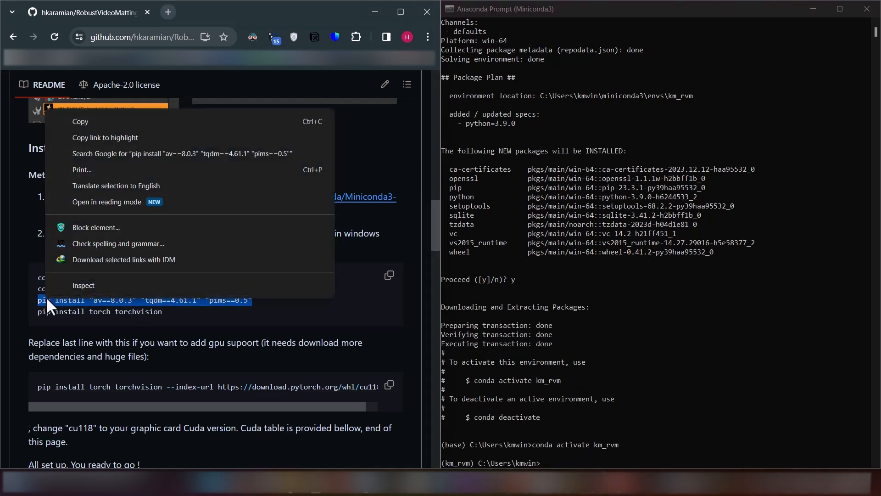
pyautogui.click(110, 119)
pyautogui.click(665, 404)
pyautogui.hotkey('ctrl', 'v')
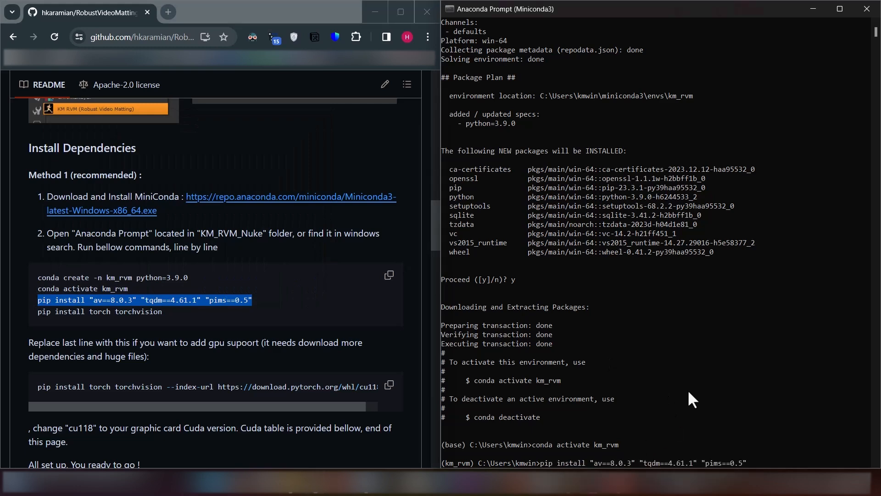
pyautogui.press('Return')
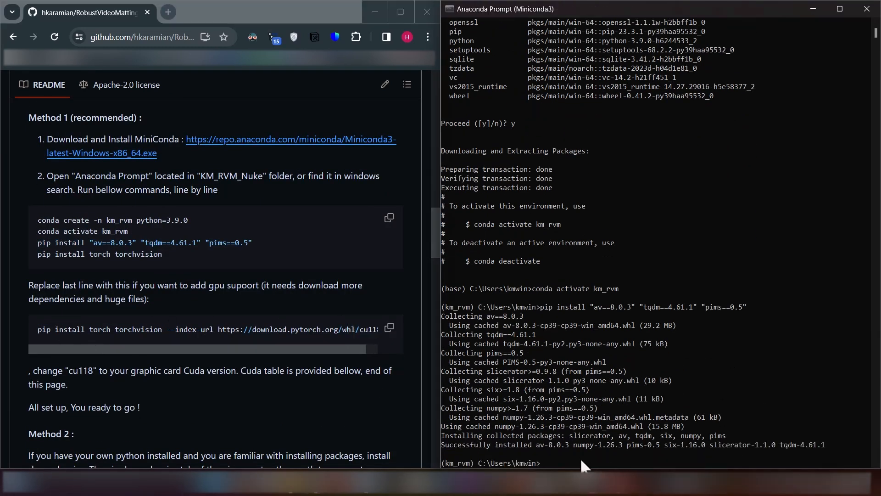
# Run the README's GPU-support torch and torchvision install command with the cu118 index URL in Anaconda Prompt, and minimize the prompt
pyautogui.click(565, 456)
pyautogui.click(389, 327)
pyautogui.click(543, 461)
pyautogui.hotkey('ctrl', 'v')
pyautogui.press('Return')
pyautogui.moveTo(564, 9); pyautogui.dragTo(318, 48)
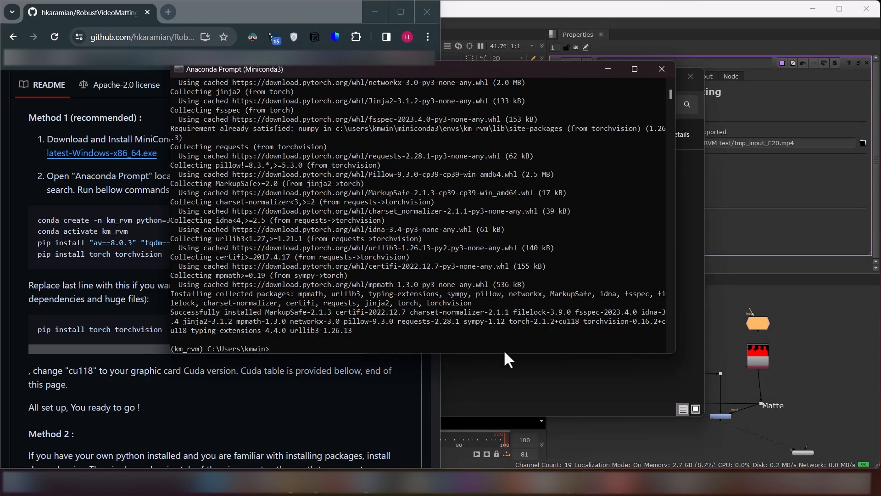
pyautogui.click(608, 70)
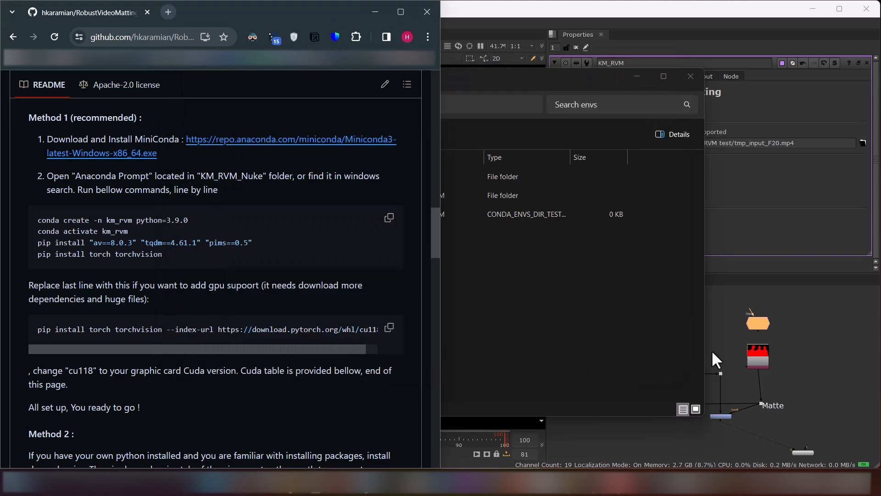
# Switch to Nuke, close it while saving the changes to rvm_test.nk, and restart NukeX 13.2v3 with the script
pyautogui.click(798, 280)
pyautogui.click(866, 9)
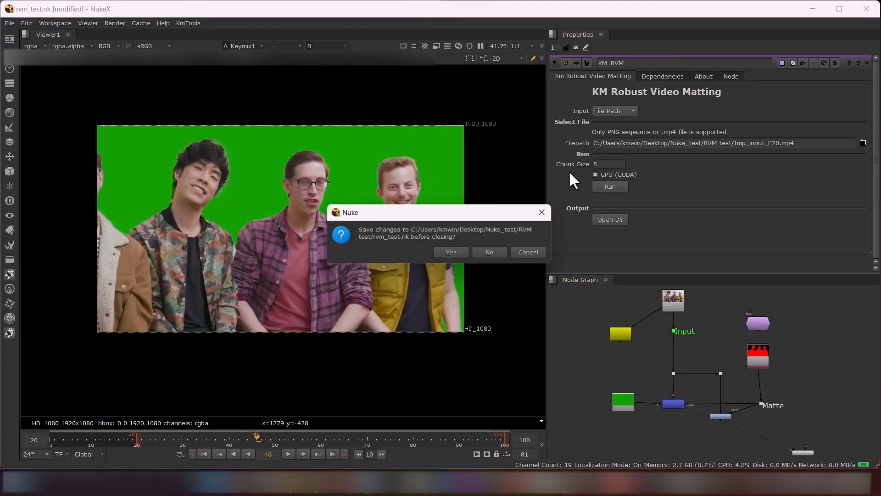
pyautogui.click(448, 254)
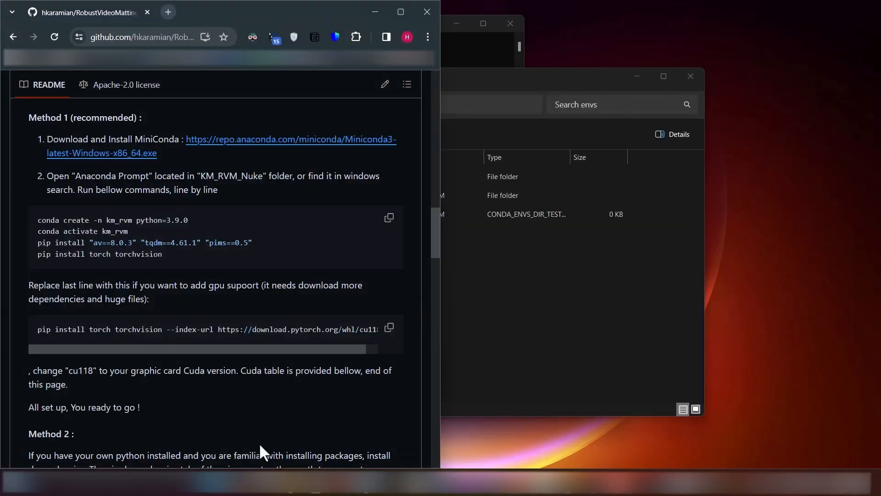
pyautogui.click(226, 484)
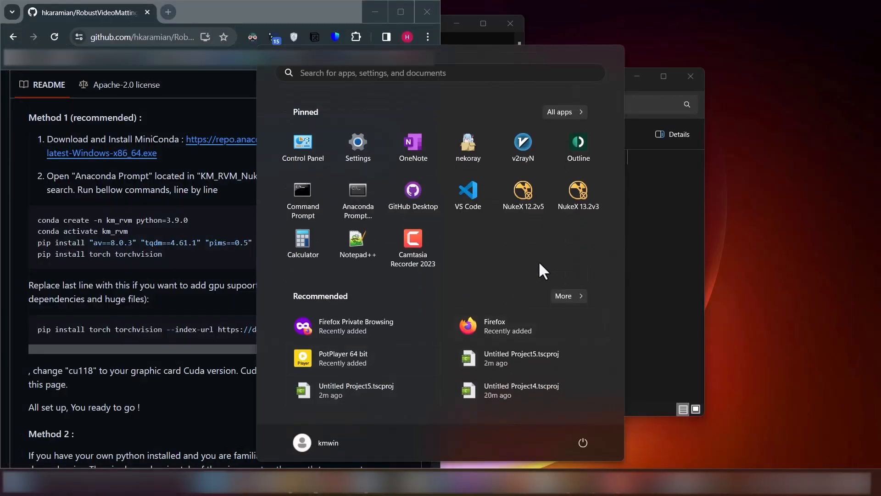
pyautogui.click(586, 202)
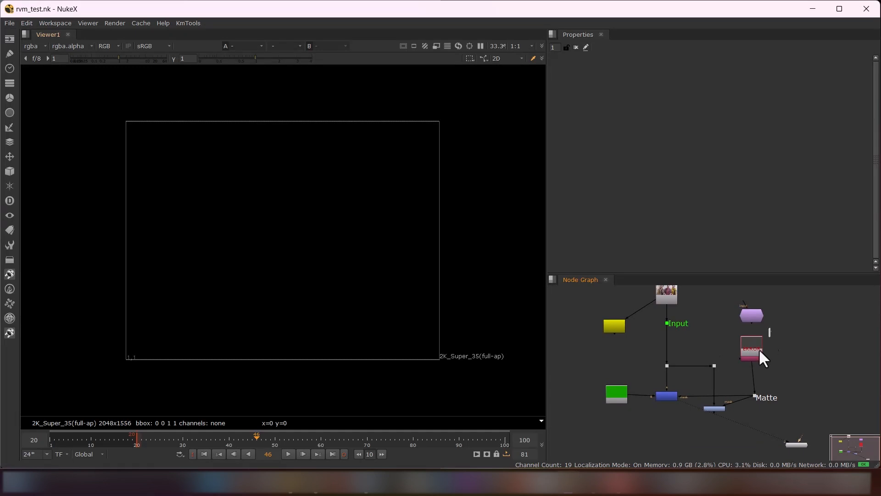
# Delete the old matte Read node below KM_RVM and open the KM_RVM node's properties
pyautogui.click(759, 351)
pyautogui.press('Delete')
pyautogui.doubleClick(750, 314)
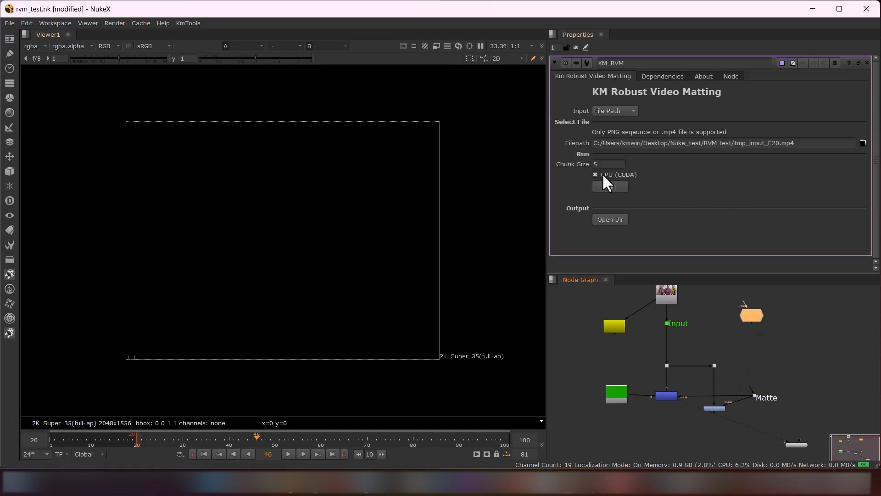
# Test-run KM_RVM on the GPU at chunk size 5 while watching dedicated GPU memory in Task Manager, and stop the run
pyautogui.click(610, 187)
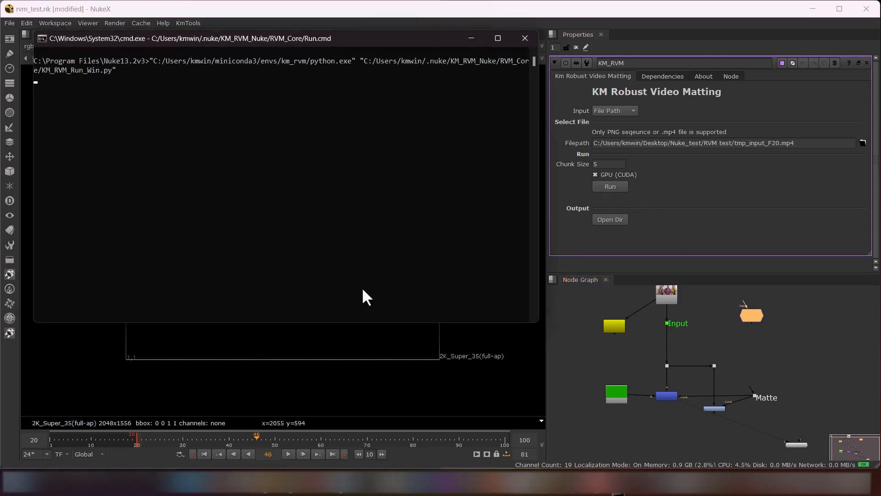
pyautogui.moveTo(355, 40); pyautogui.dragTo(377, 77)
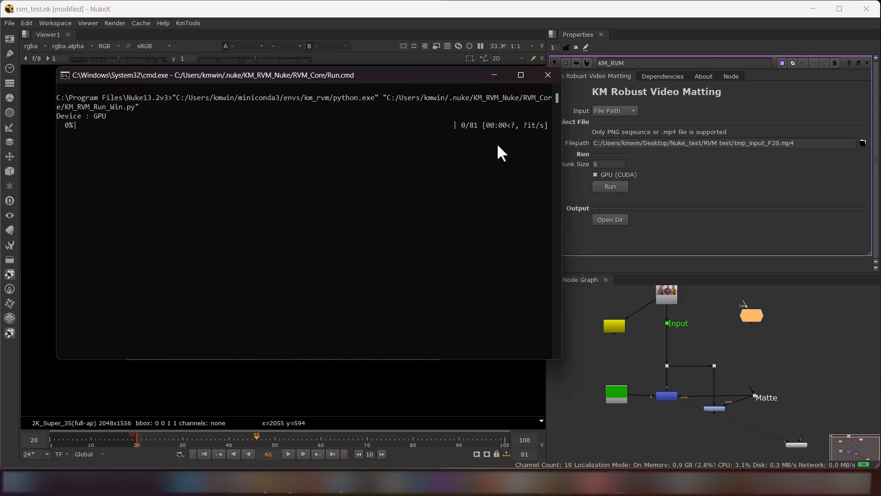
pyautogui.click(342, 487)
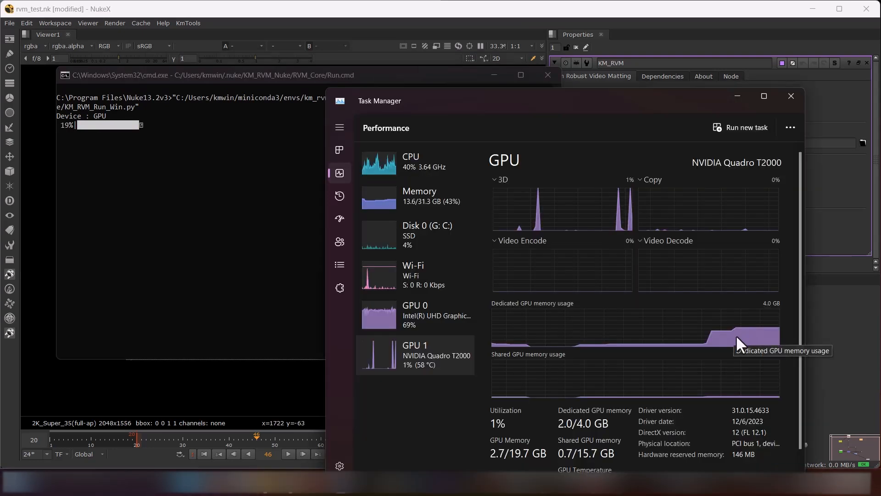
pyautogui.moveTo(523, 104); pyautogui.dragTo(472, 129)
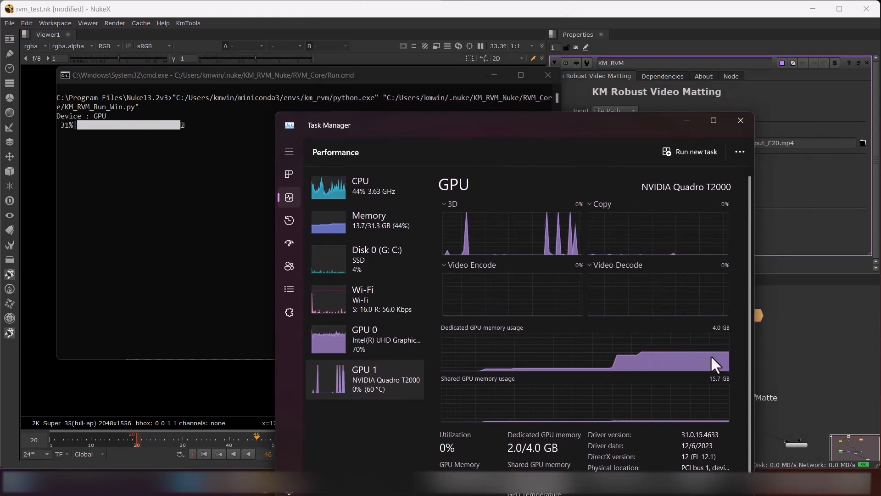
pyautogui.click(544, 79)
pyautogui.click(548, 74)
# Test-run KM_RVM with the chunk size set to 10 while watching GPU memory in Task Manager, and stop the run
pyautogui.moveTo(628, 133); pyautogui.dragTo(500, 137)
pyautogui.click(595, 164)
pyautogui.write('10')
pyautogui.click(610, 187)
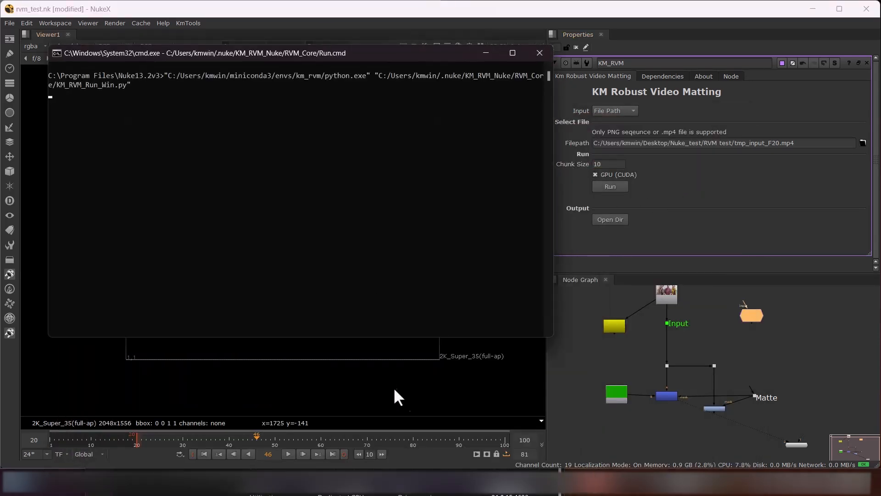
pyautogui.click(430, 492)
pyautogui.moveTo(428, 186); pyautogui.dragTo(679, 138)
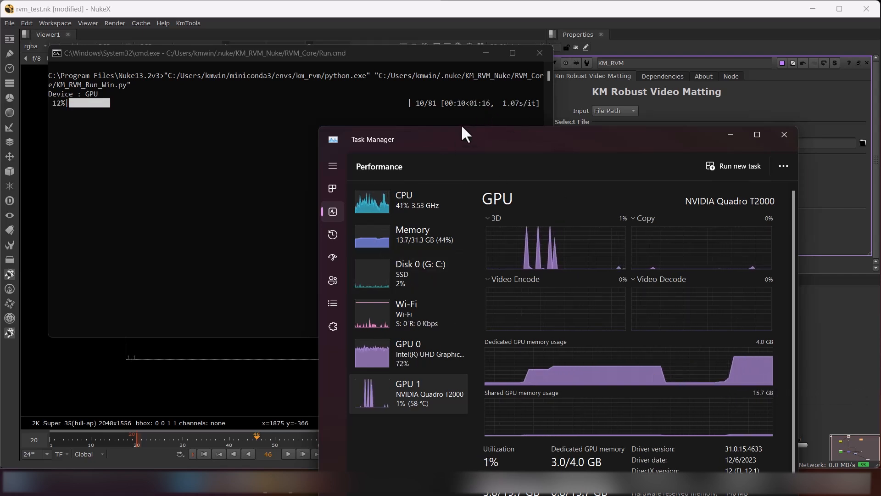
pyautogui.click(540, 52)
pyautogui.click(784, 134)
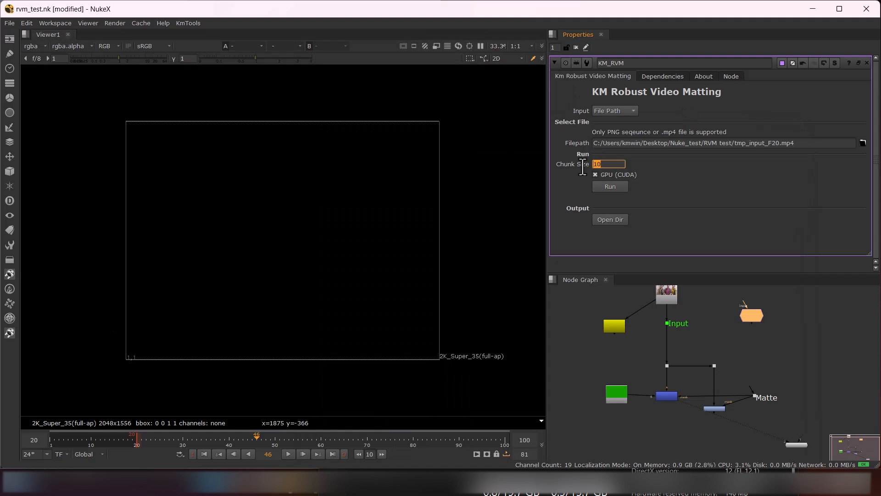
# Run KM_RVM with chunk size 20 while monitoring GPU memory in Task Manager, and set the generated matte's start frame to 20
pyautogui.click(609, 187)
pyautogui.click(366, 482)
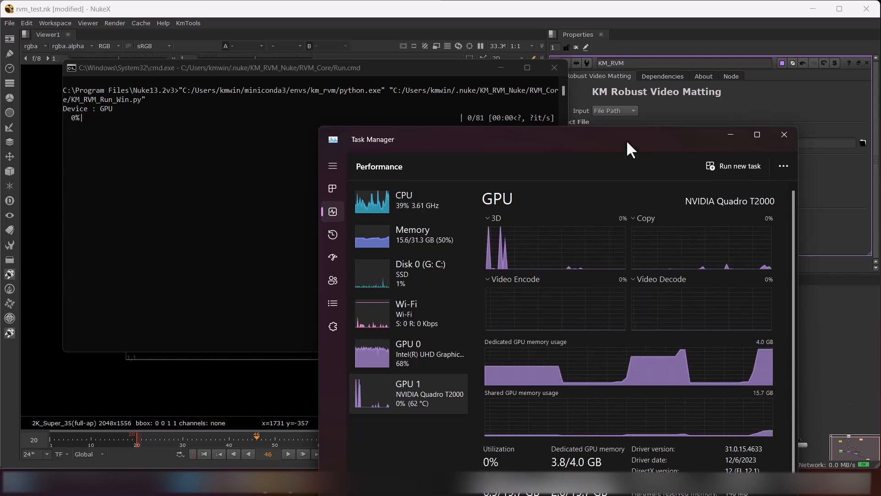
pyautogui.moveTo(626, 151); pyautogui.dragTo(620, 123)
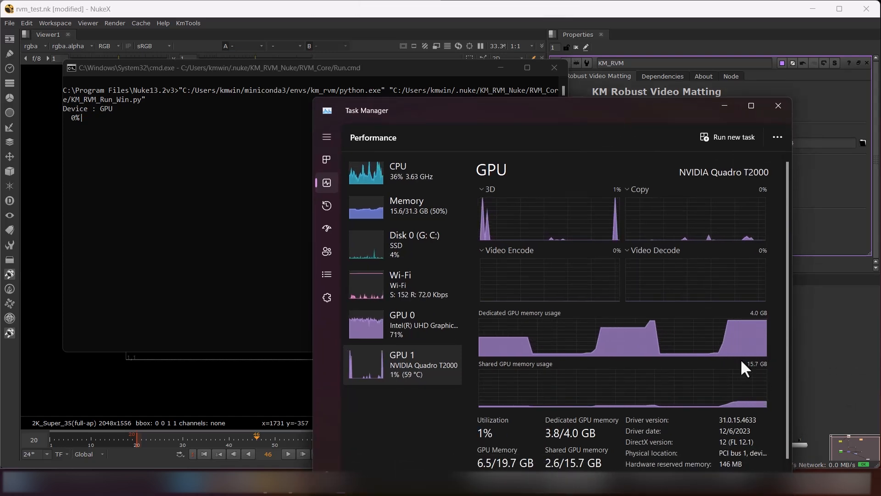
pyautogui.click(724, 105)
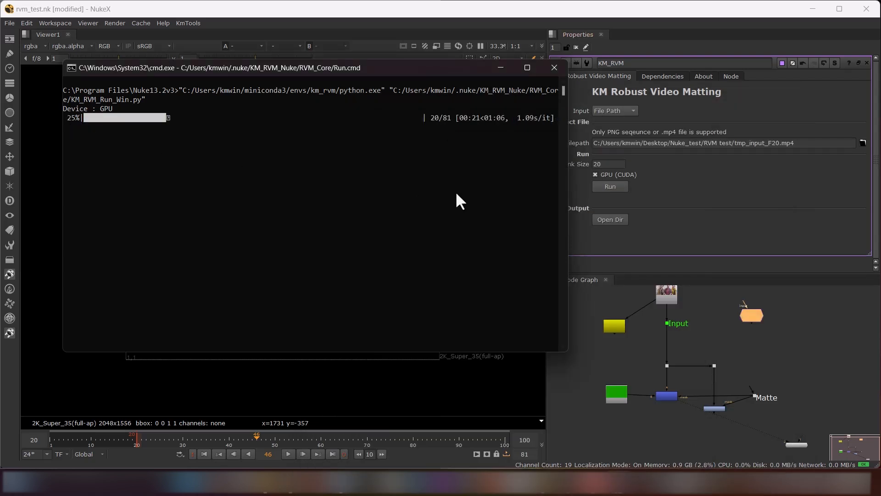
pyautogui.click(355, 482)
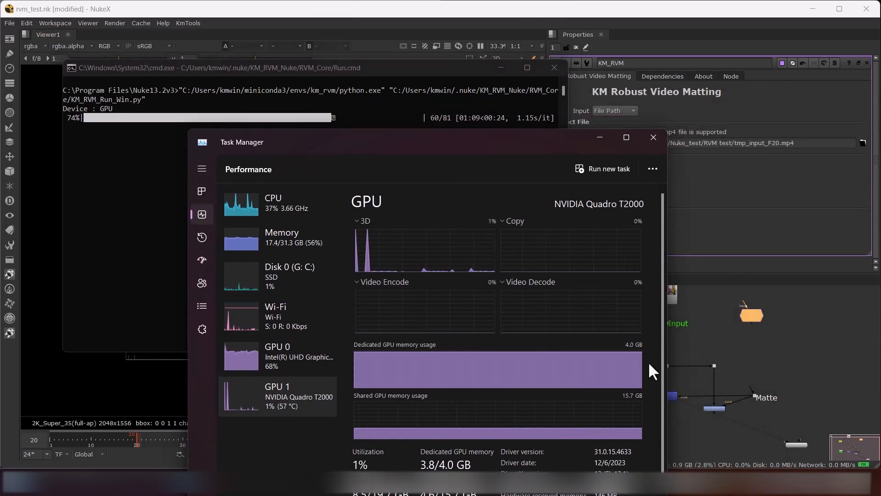
pyautogui.click(600, 138)
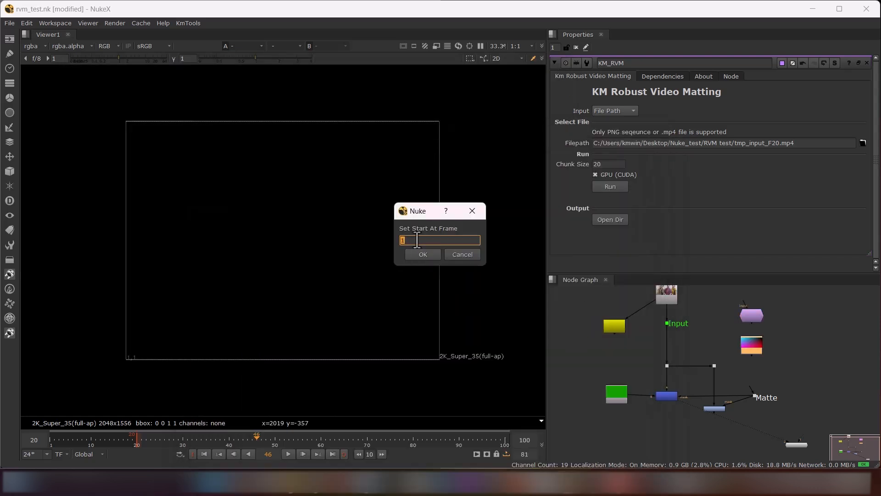
pyautogui.write('20')
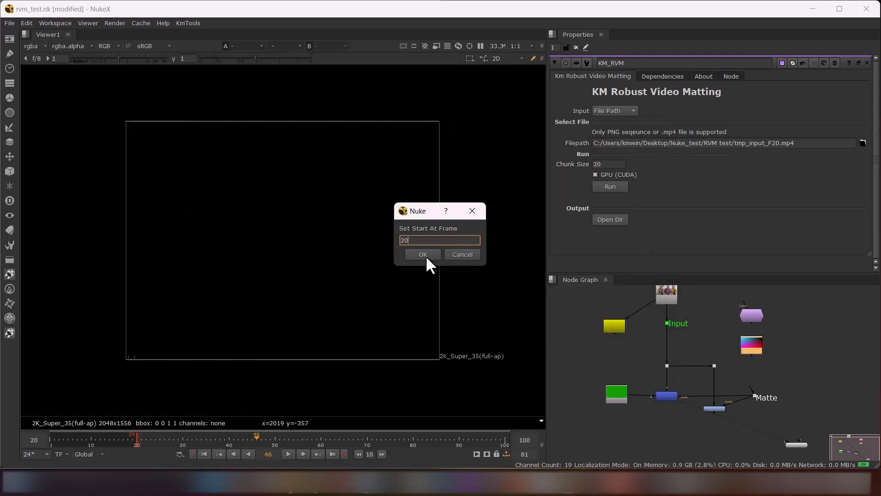
pyautogui.click(423, 255)
# Show the Grade2 node in the viewer, play the matte overlay, and check the GPU memory in Task Manager
pyautogui.scroll(1, 753, 344)
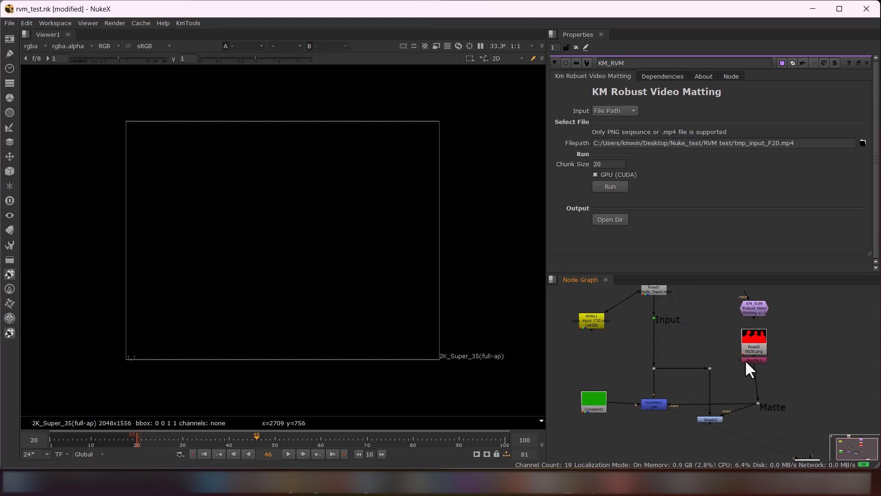
pyautogui.moveTo(725, 421); pyautogui.dragTo(717, 395, button='middle')
pyautogui.click(707, 391)
pyautogui.press('2')
pyautogui.click(289, 454)
pyautogui.hotkey('ctrl', 'shift', 'Escape')
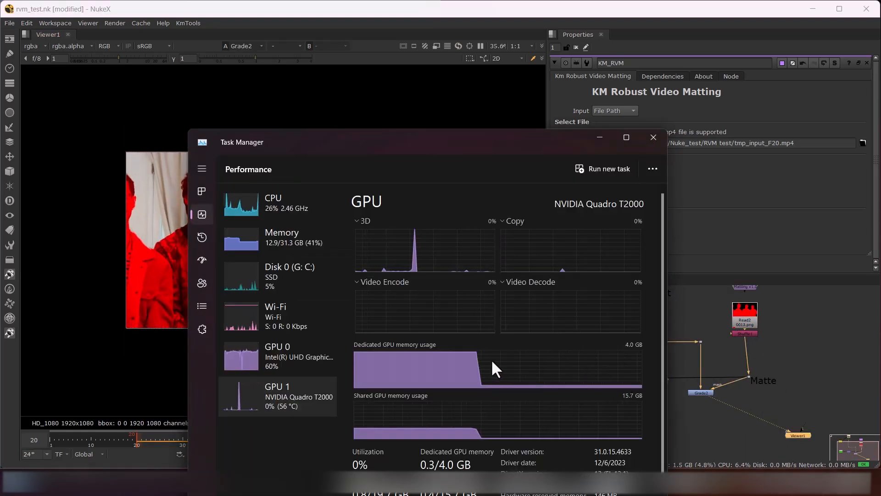
pyautogui.click(658, 137)
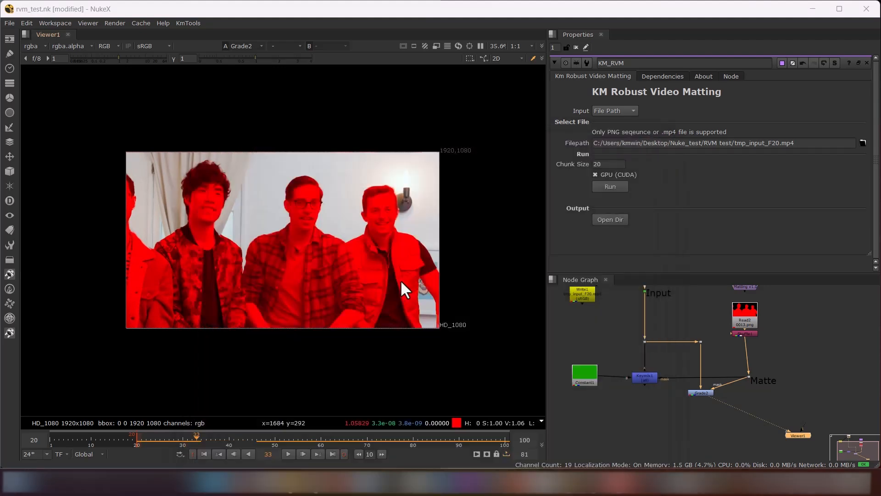
# Switch to the plugin's GitHub page in Chrome, maximize the window, and look through the README
pyautogui.click(316, 482)
pyautogui.click(408, 12)
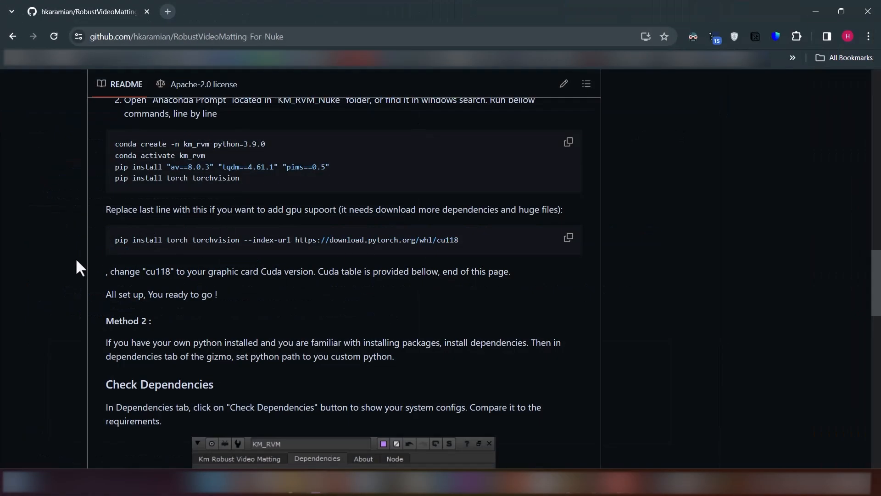
pyautogui.scroll(-2, 74, 276)
pyautogui.scroll(-2, 66, 303)
pyautogui.scroll(12, 61, 324)
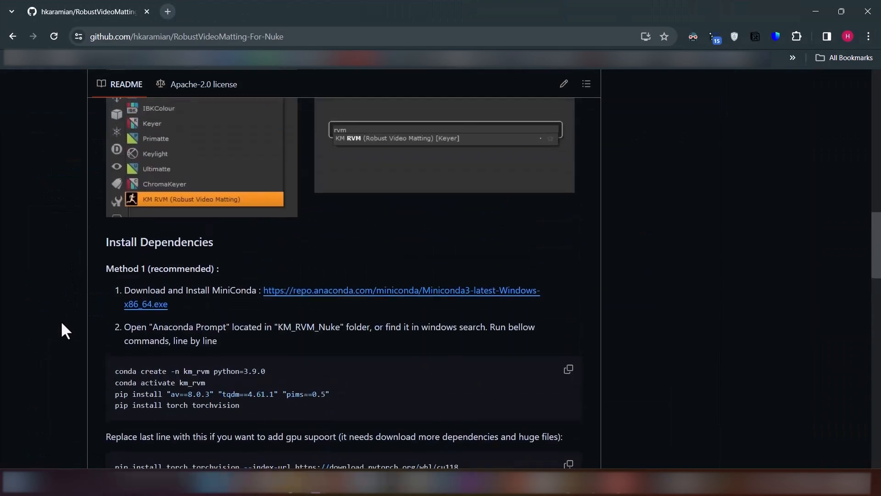
pyautogui.scroll(8, 62, 324)
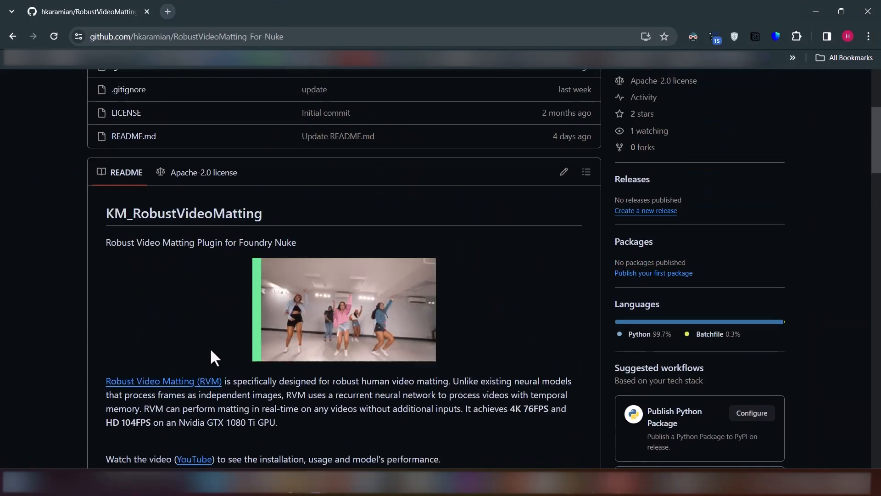